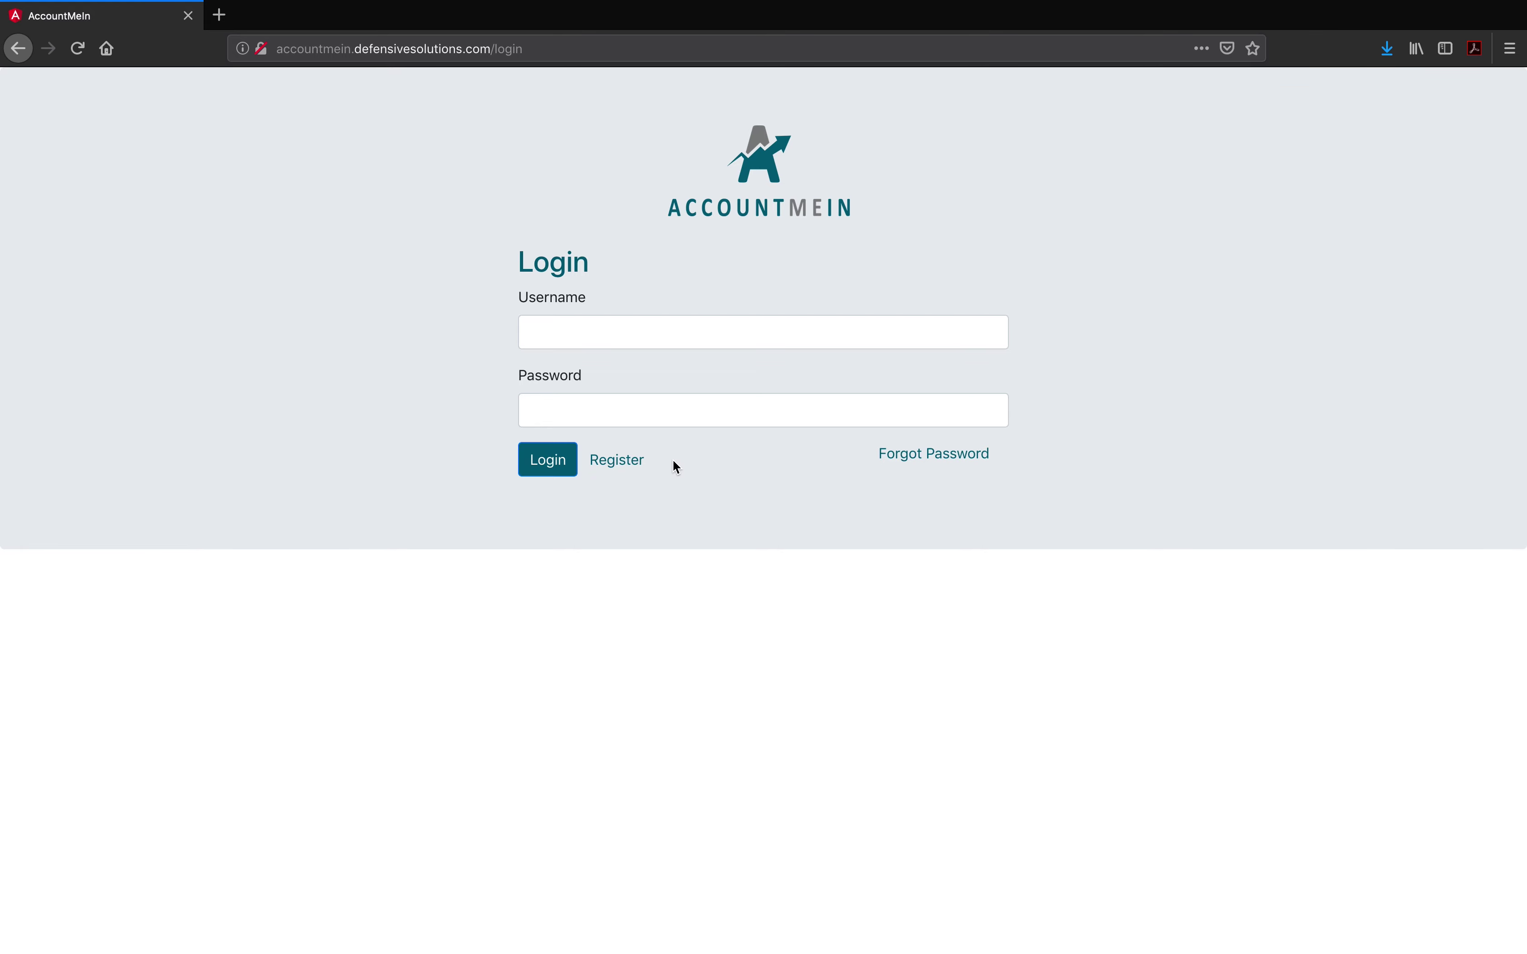
Step: From the login page, open the Register form for adding a new user
left_click(618, 463)
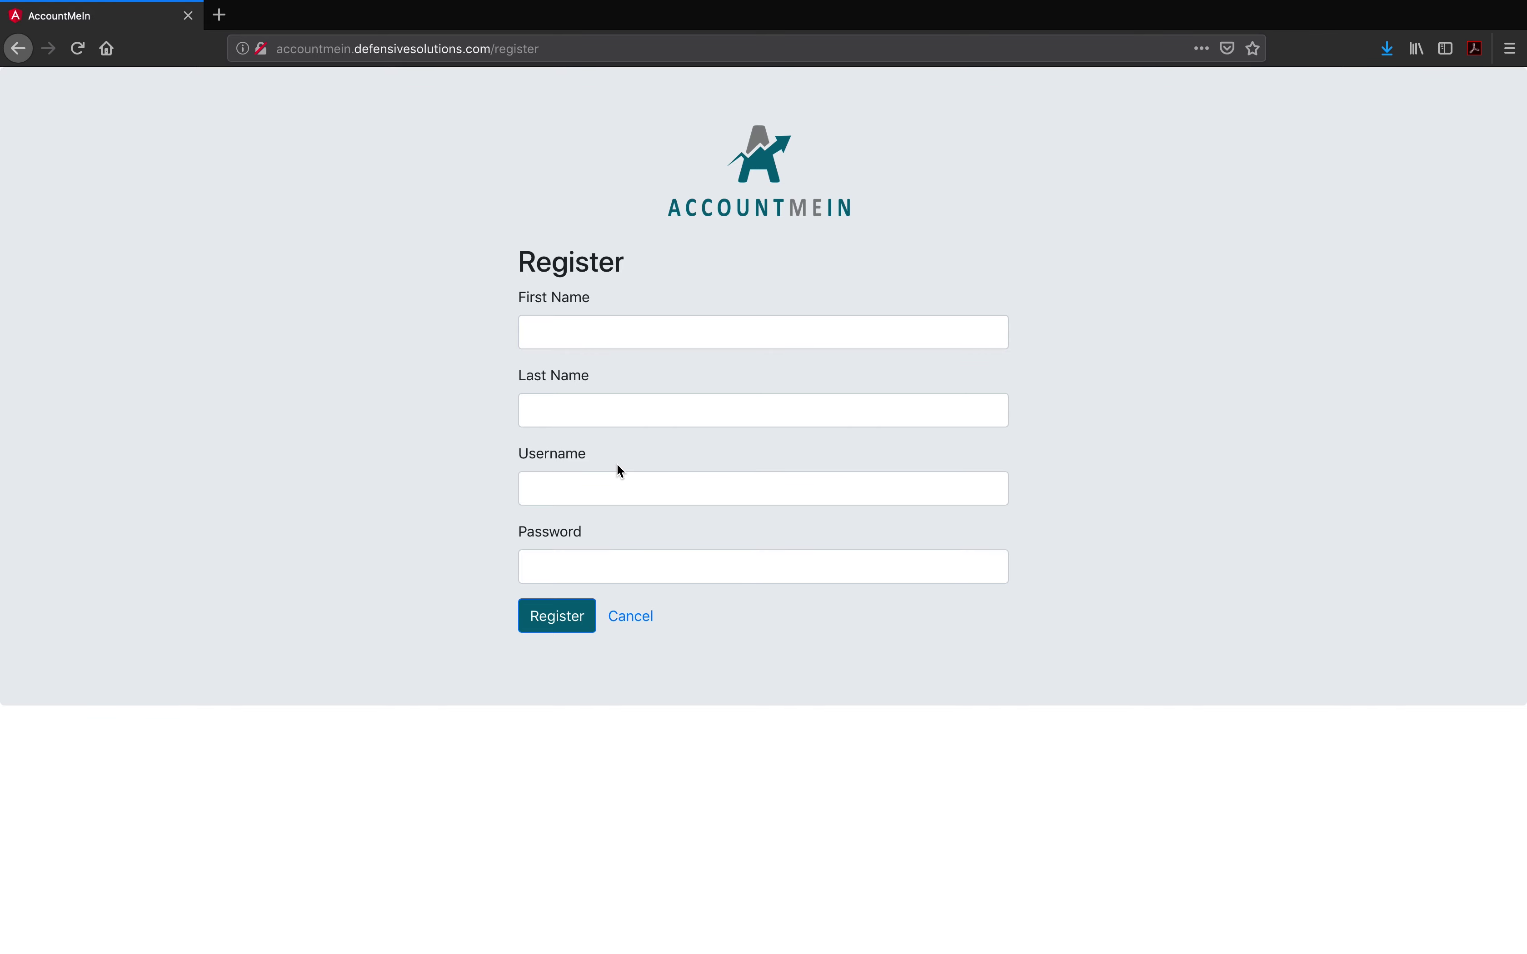
Step: Cancel the unsubmitted registration form and return to the Login page
left_click(631, 618)
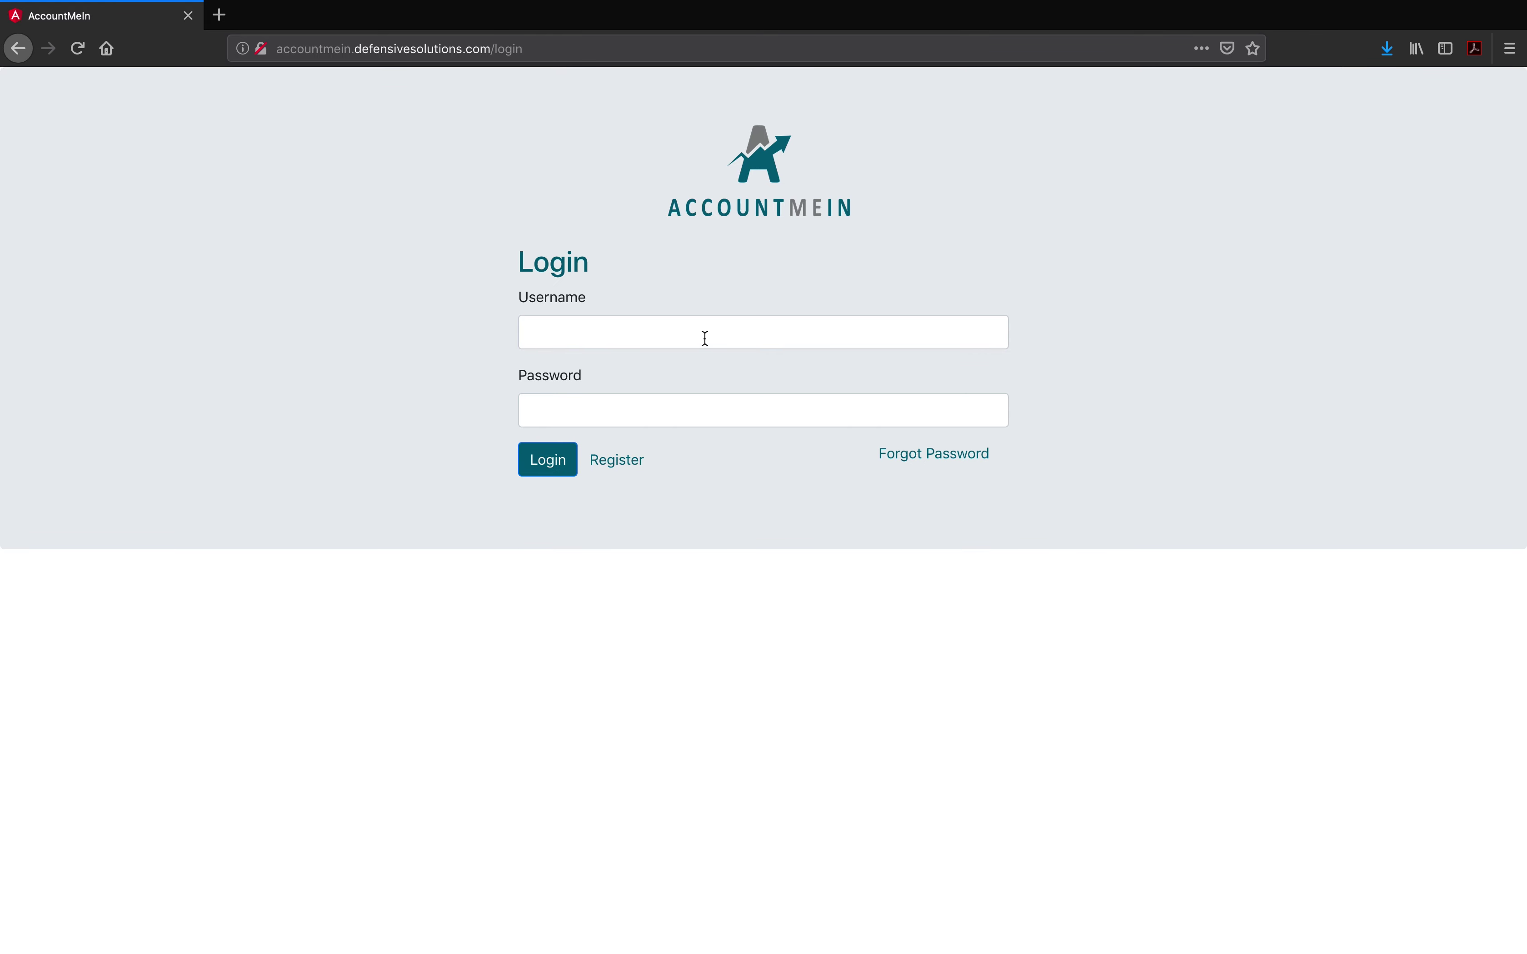
Step: Fill in the saved Accountant login, clear its password, and request a password reset
left_click(644, 330)
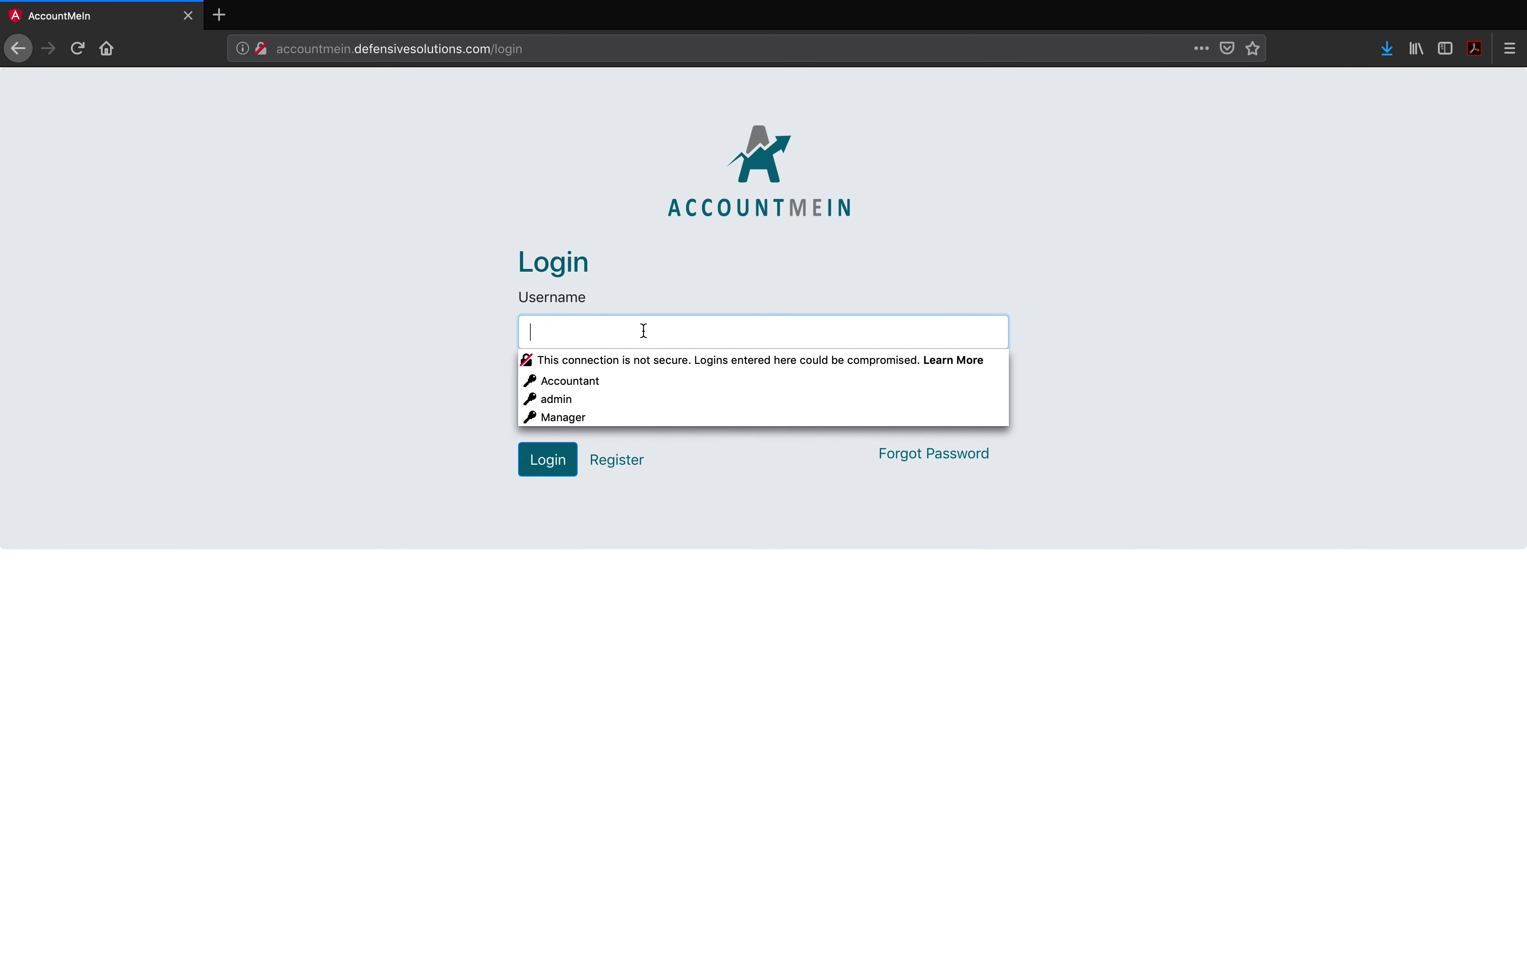
left_click(580, 381)
left_click(525, 410)
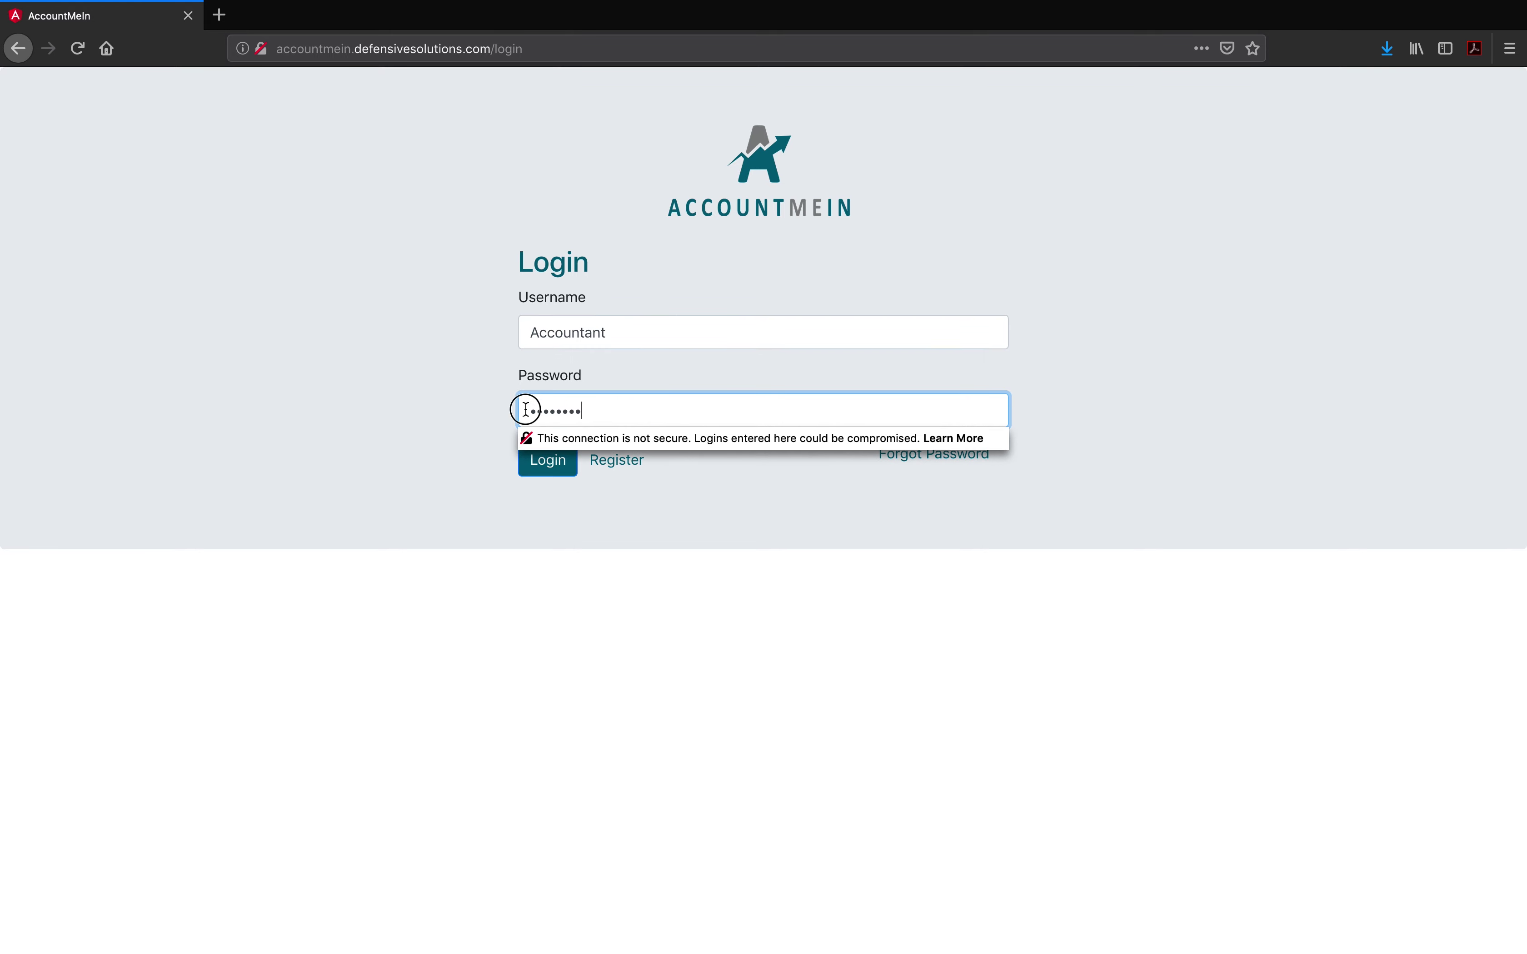
key("super+a")
key("BackSpace")
left_click(920, 457)
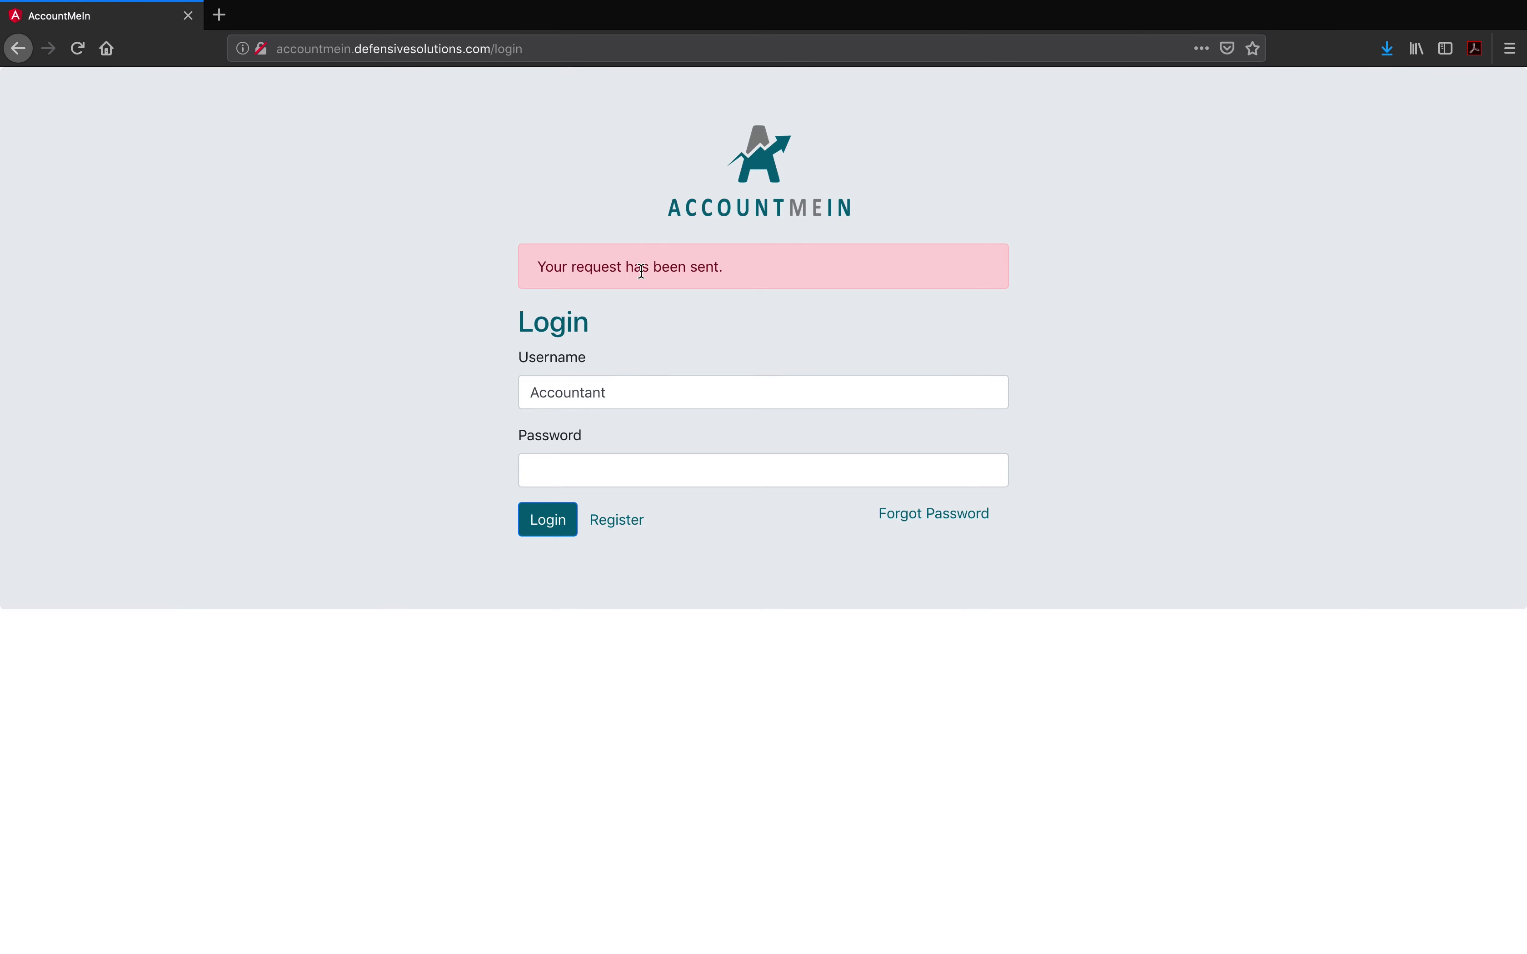
Step: Sign in using the saved admin login
left_click(625, 389)
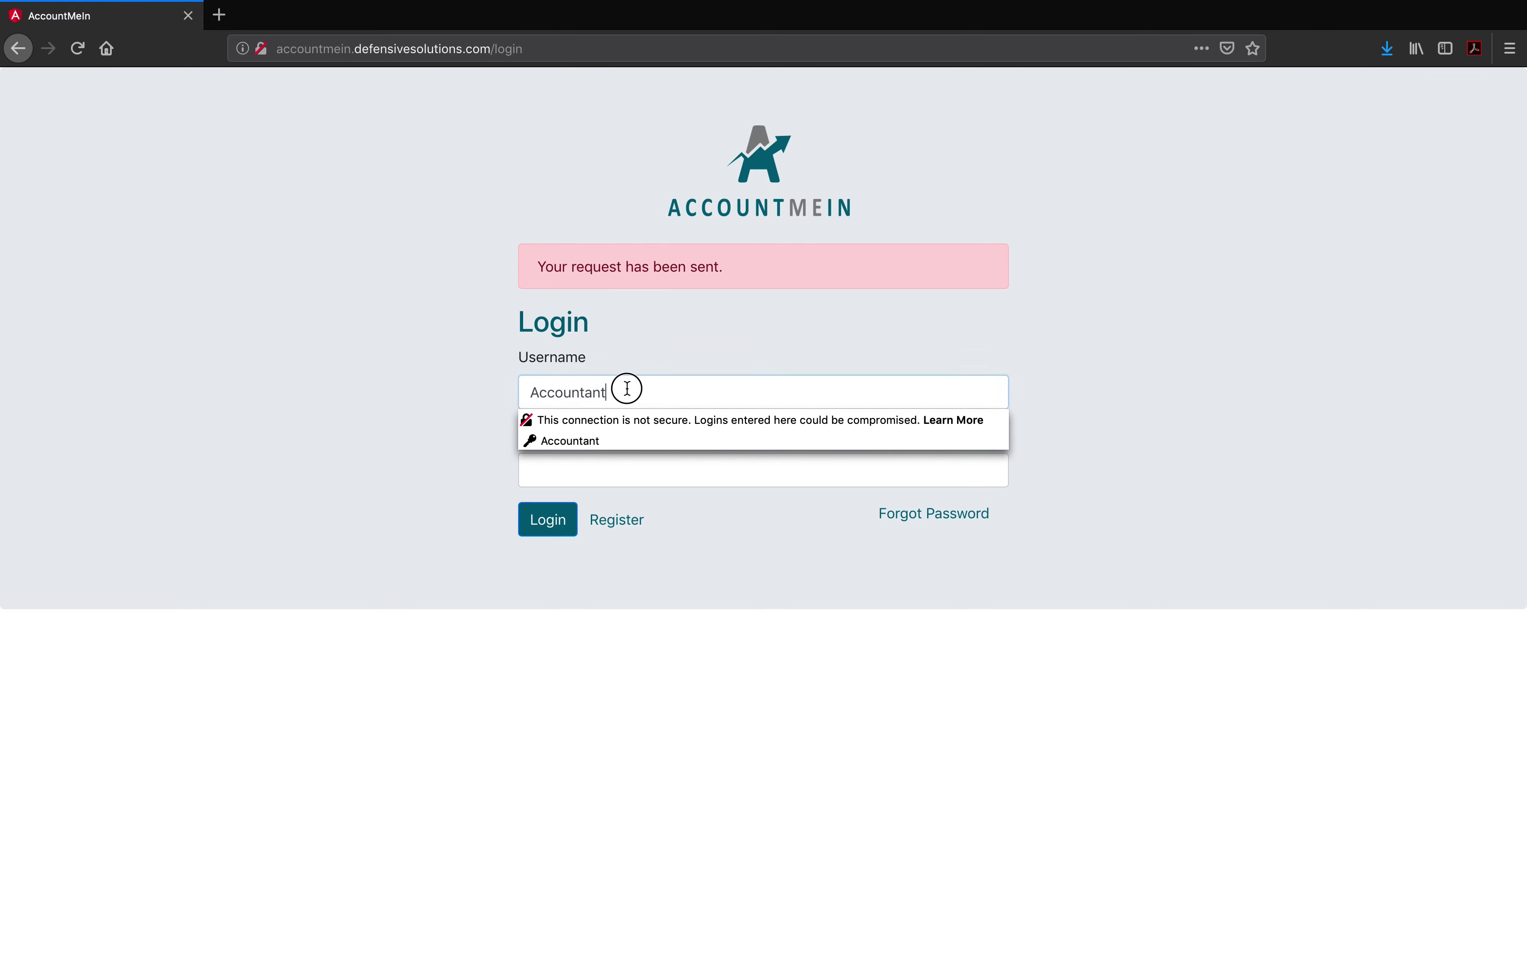
key("super+a")
type("a")
key("Down")
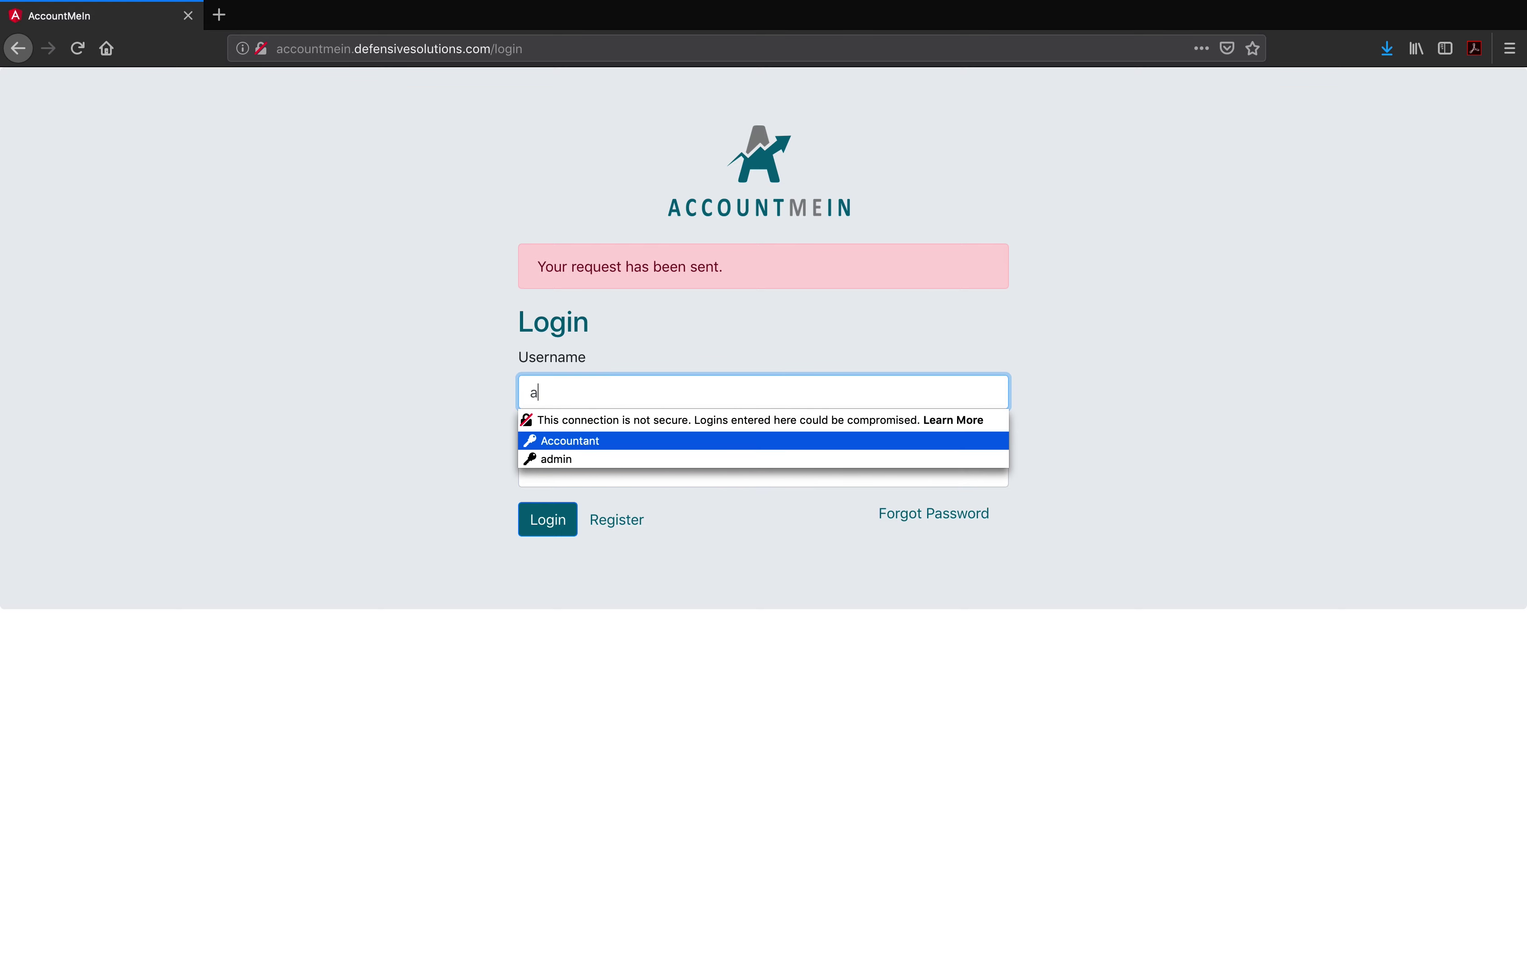
key("Down")
key("Return")
left_click(530, 528)
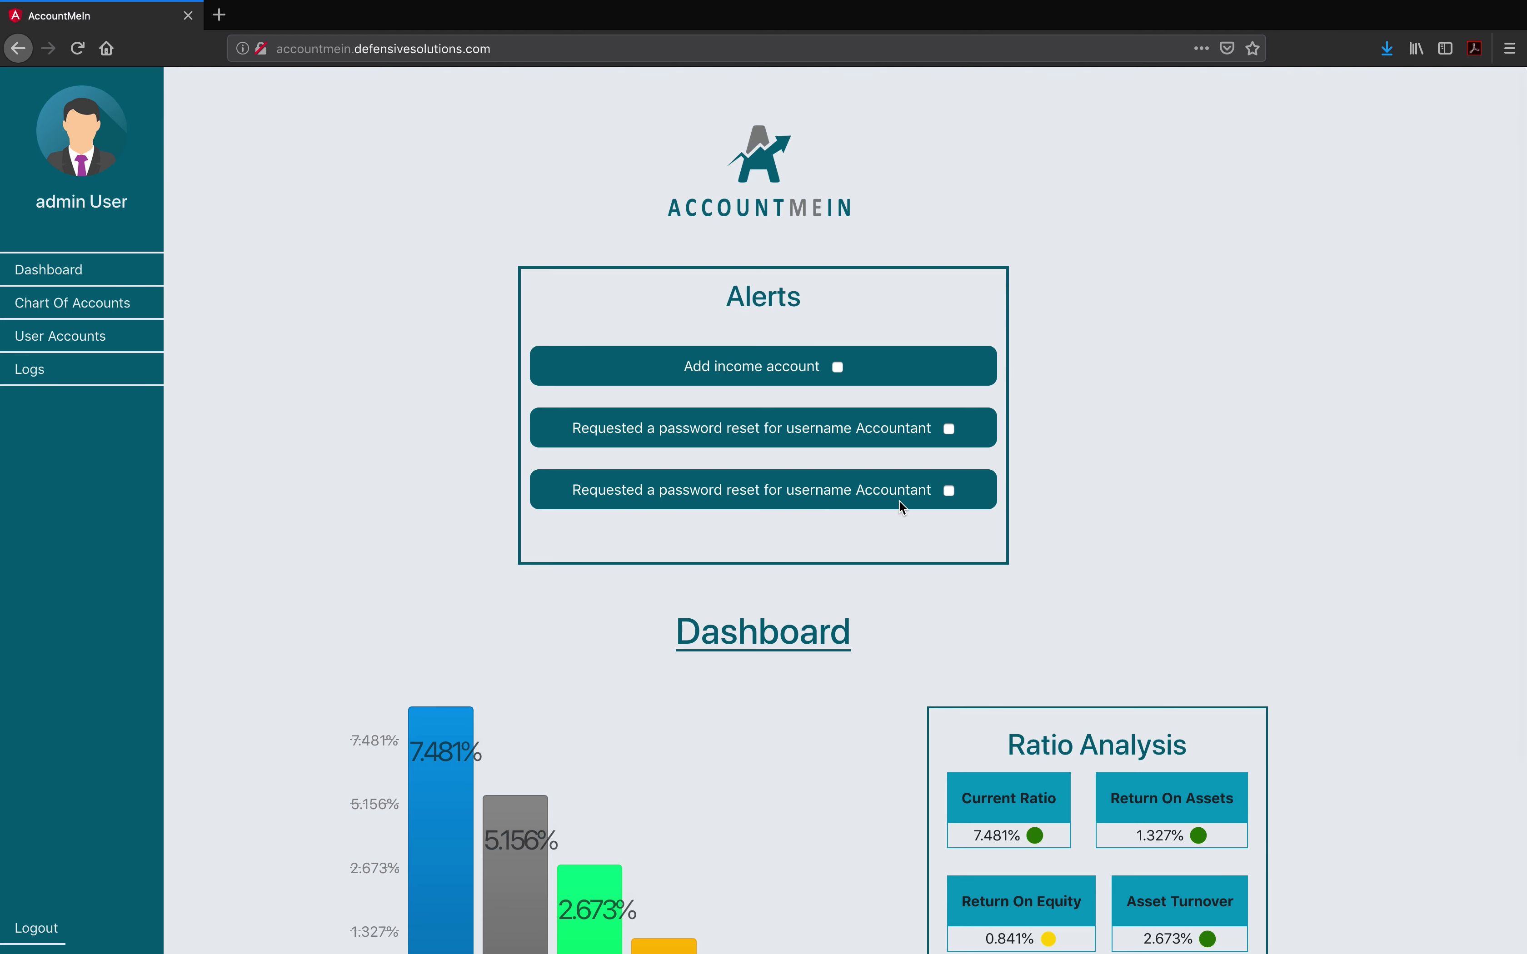
Step: Open User Accounts, view admin's account type choices unchanged, and back out of the New User form
left_click(86, 341)
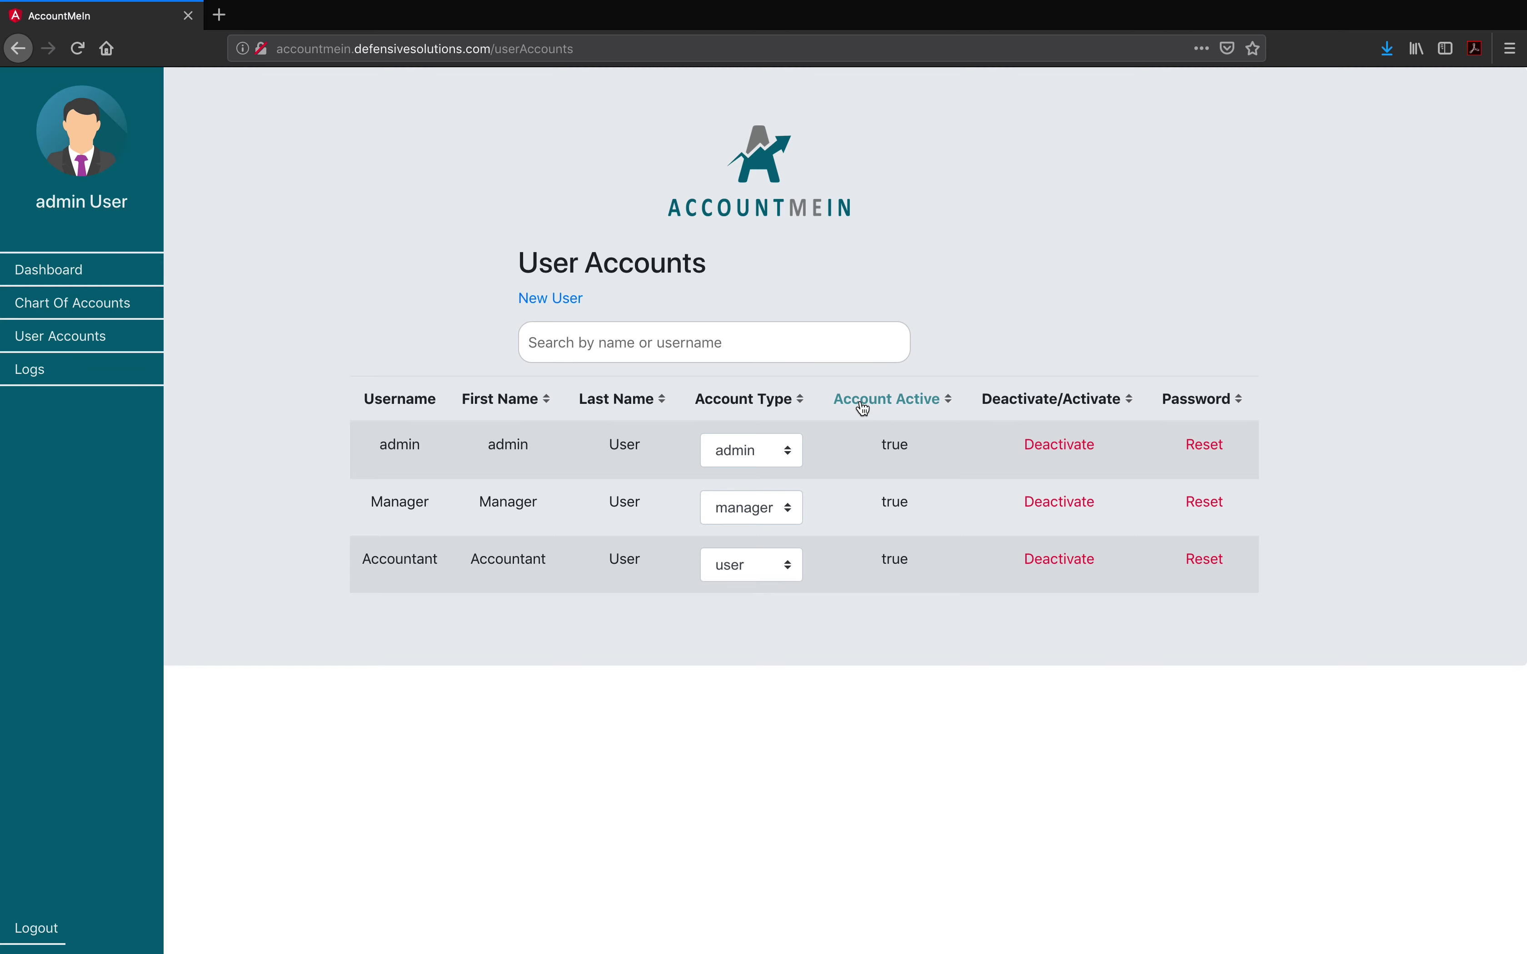
left_click(793, 456)
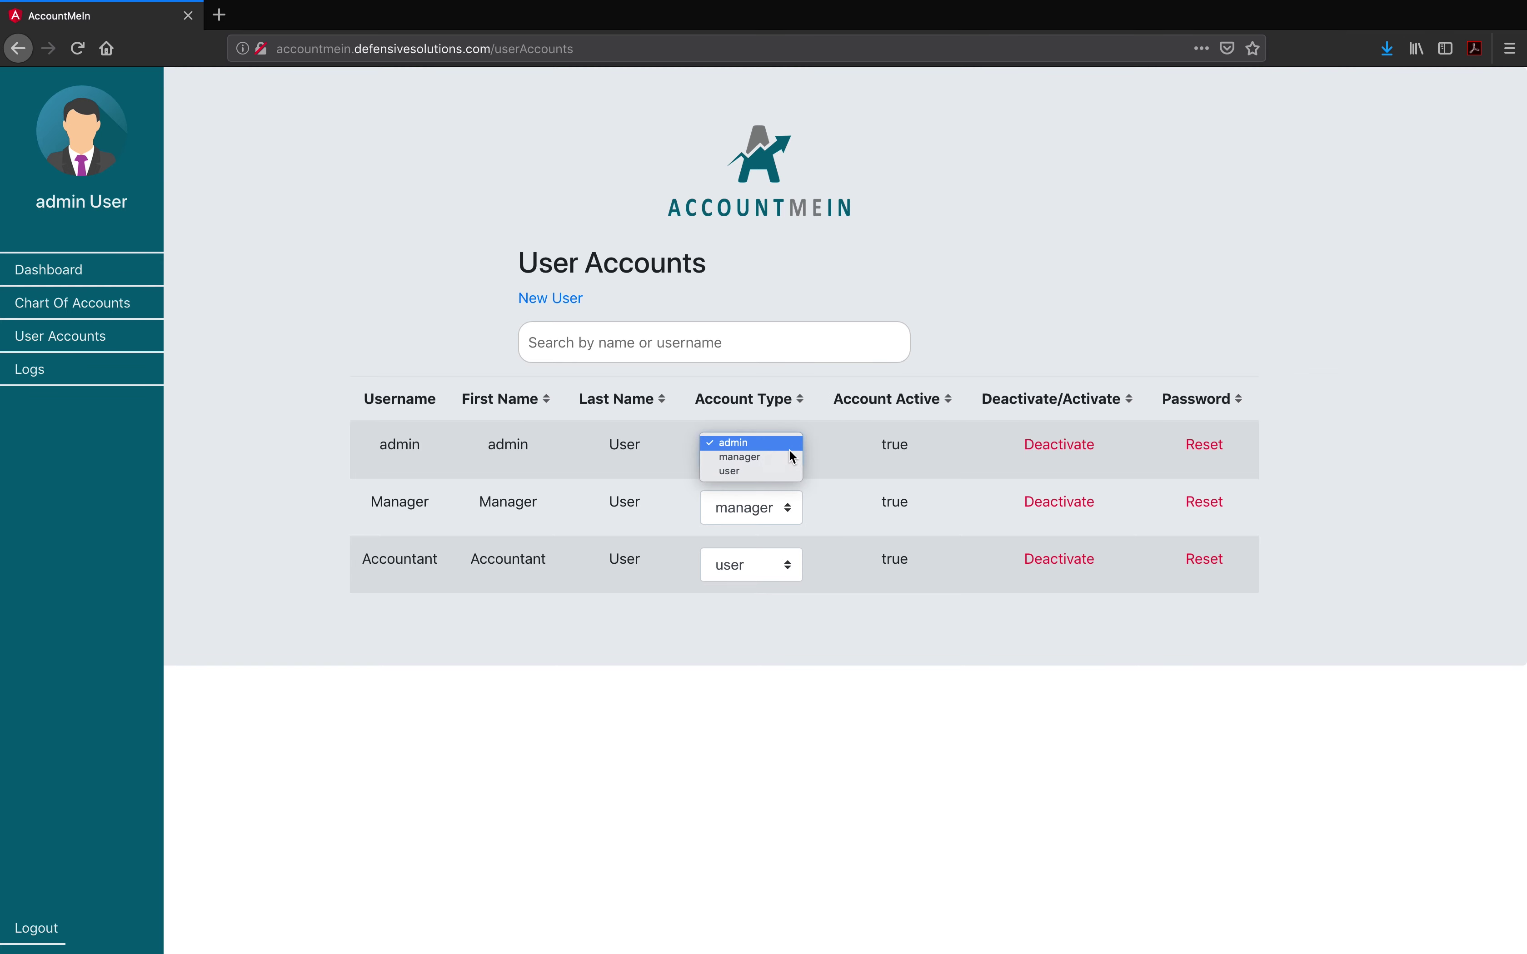
left_click(826, 431)
left_click(823, 440)
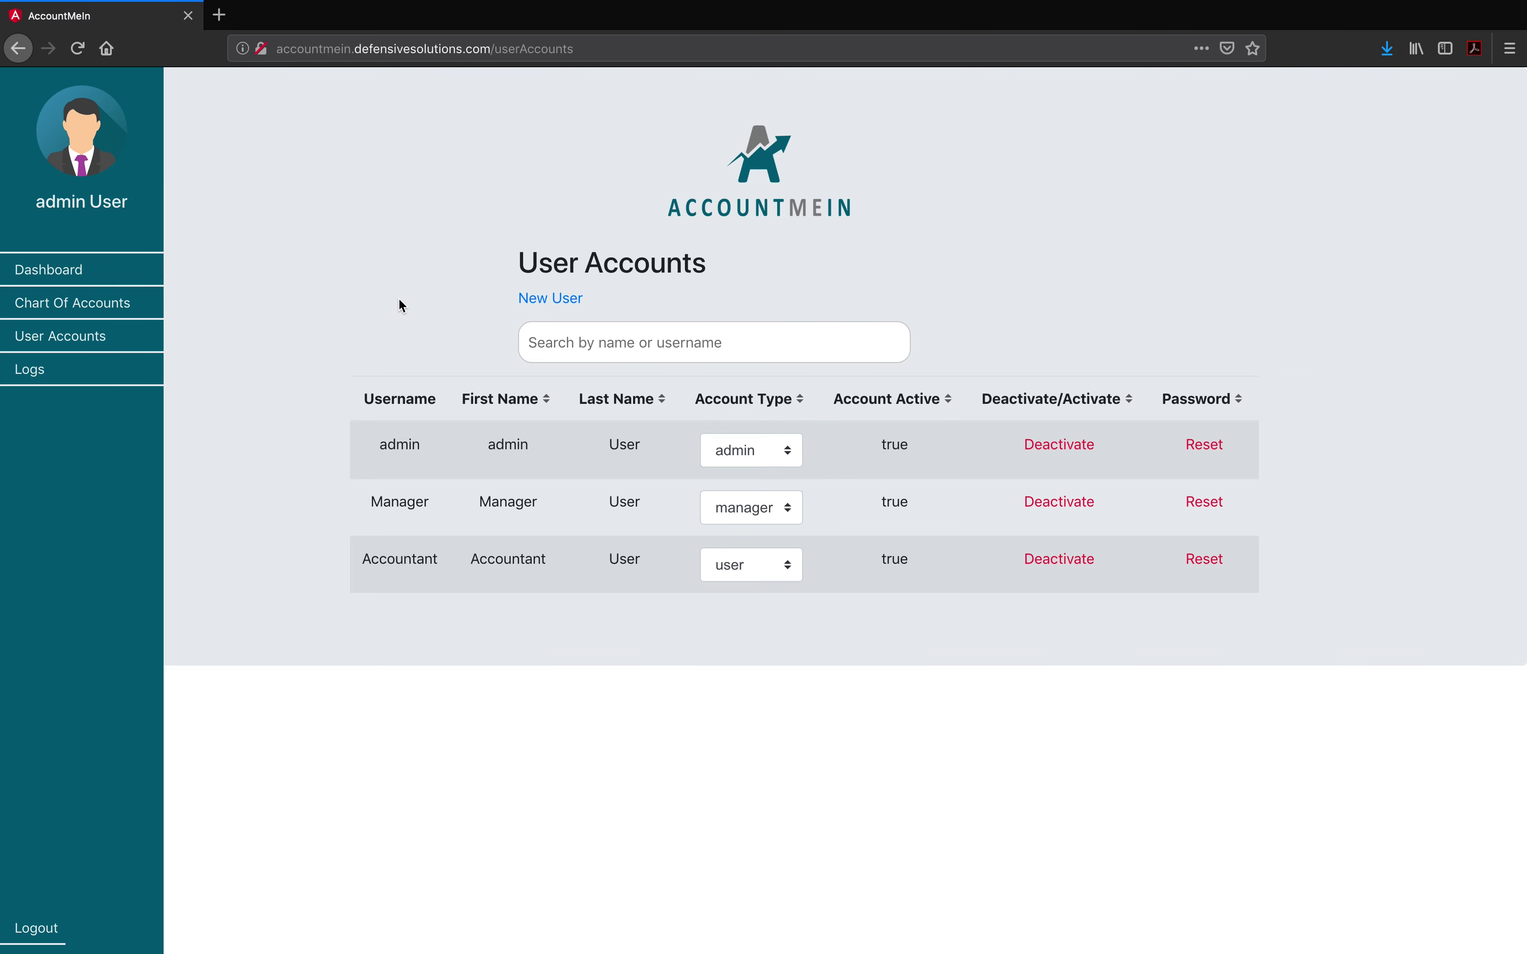
left_click(552, 300)
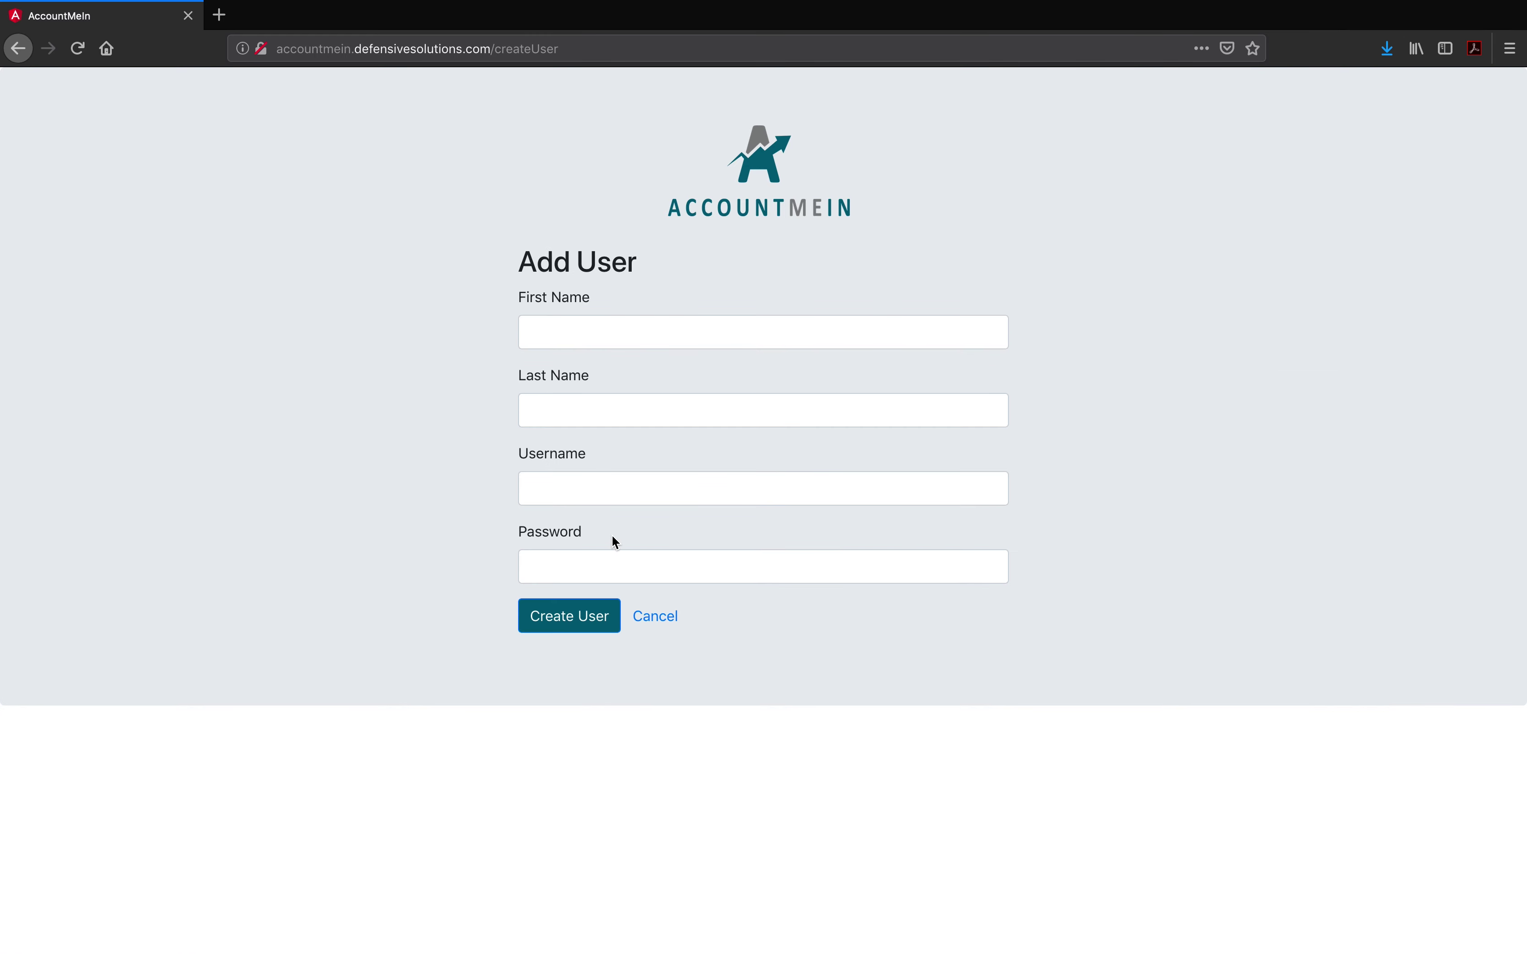
left_click(654, 617)
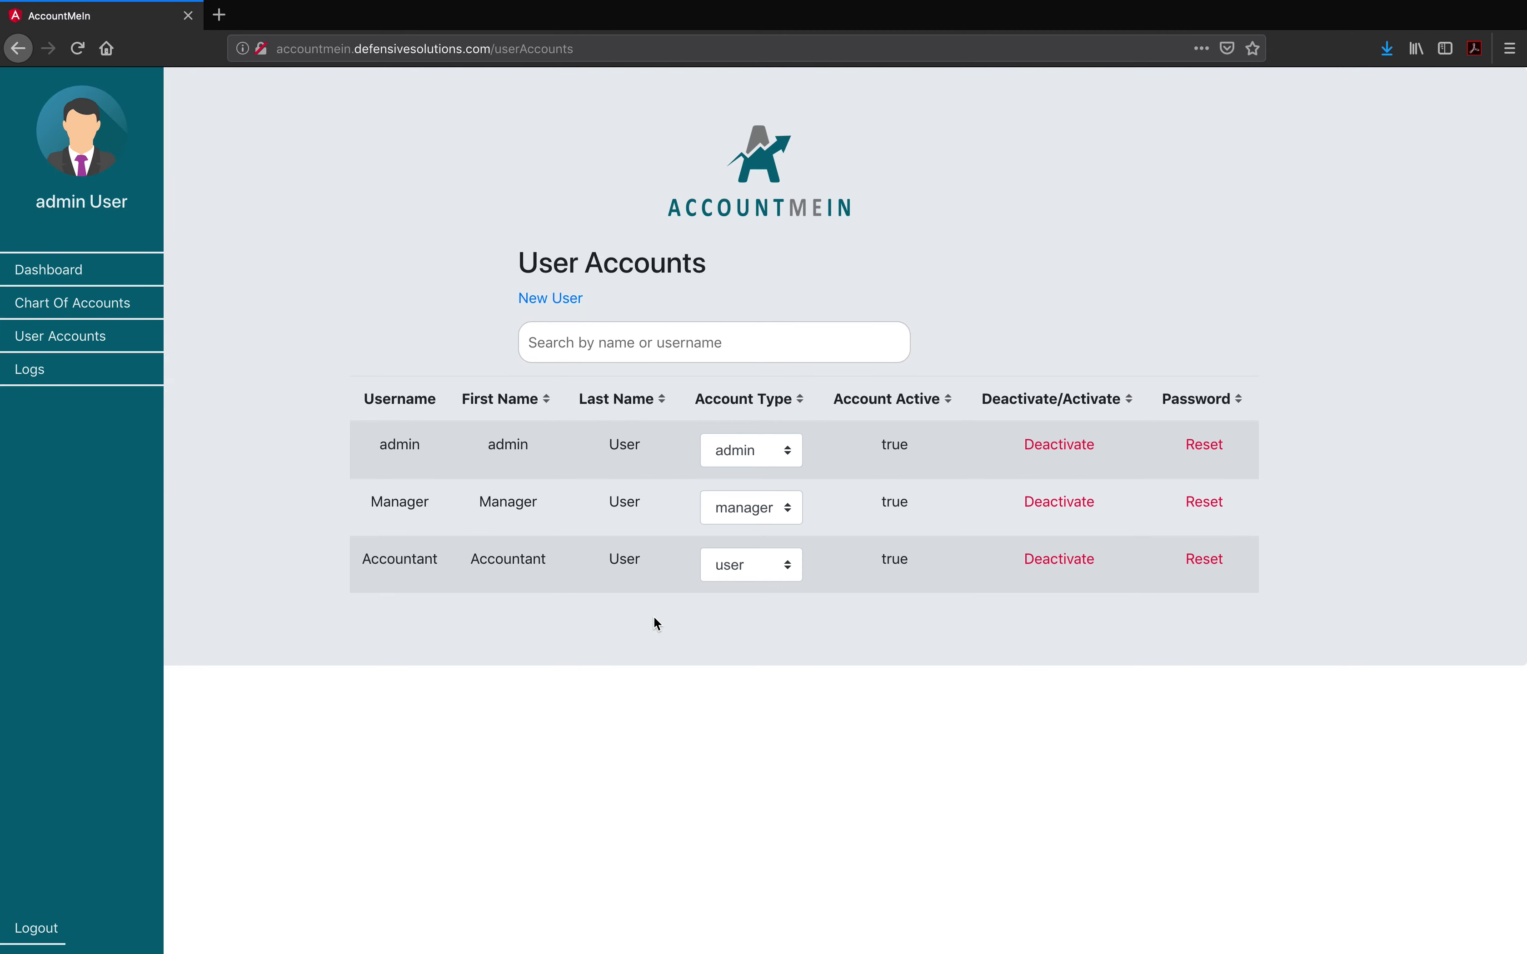
Step: Open the Chart of Accounts, start a New Account form, then cancel it
left_click(120, 301)
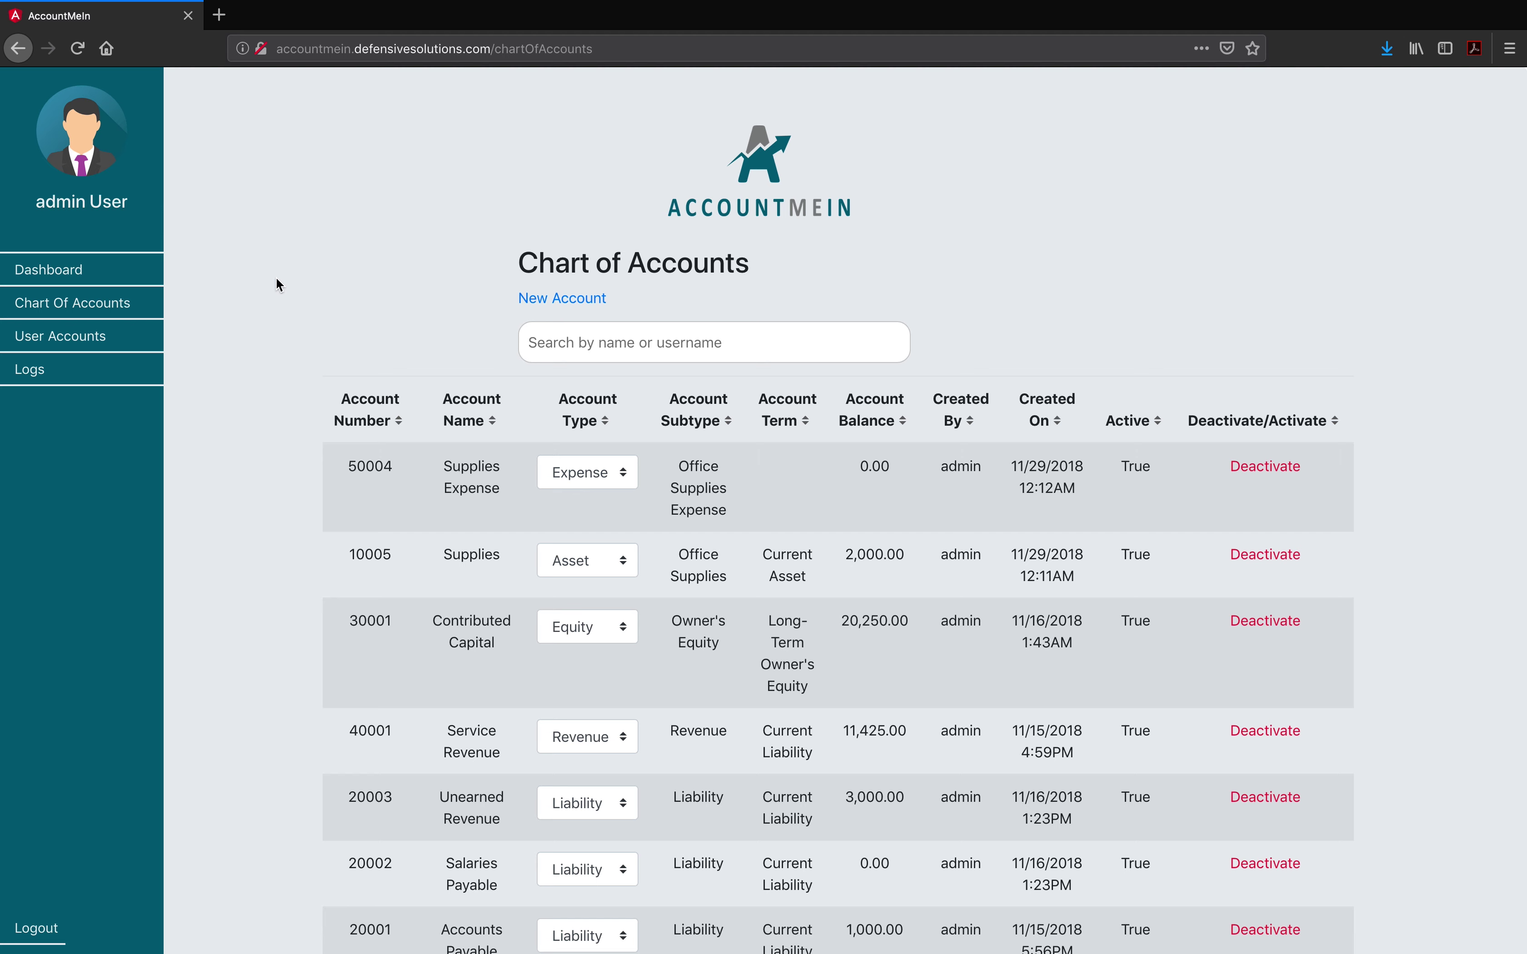
left_click(578, 299)
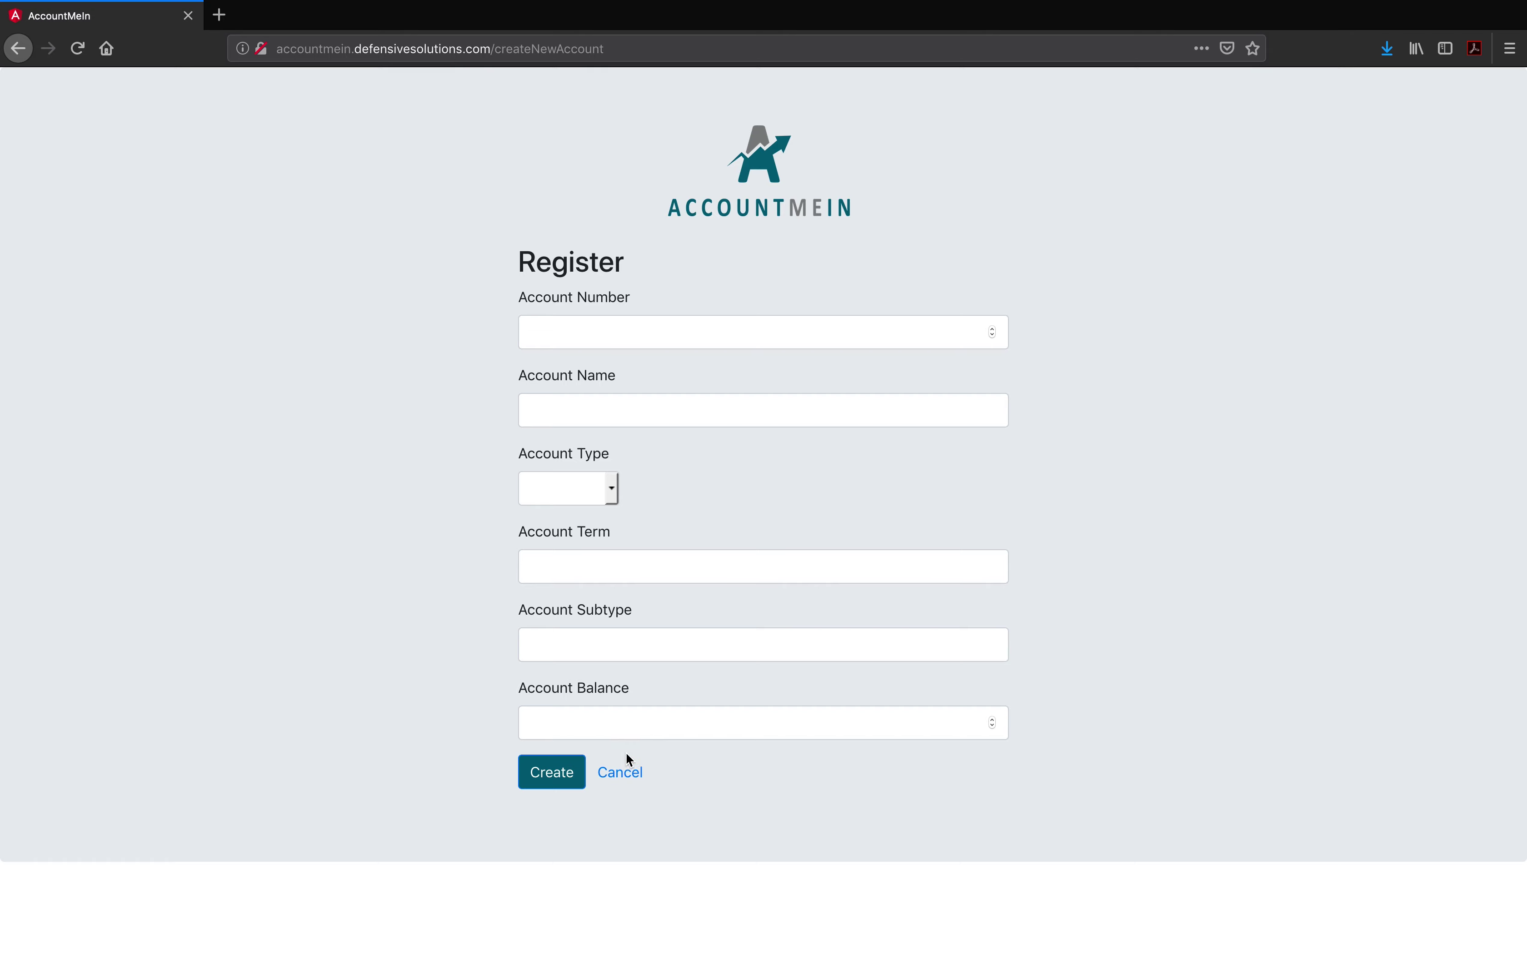
left_click(622, 773)
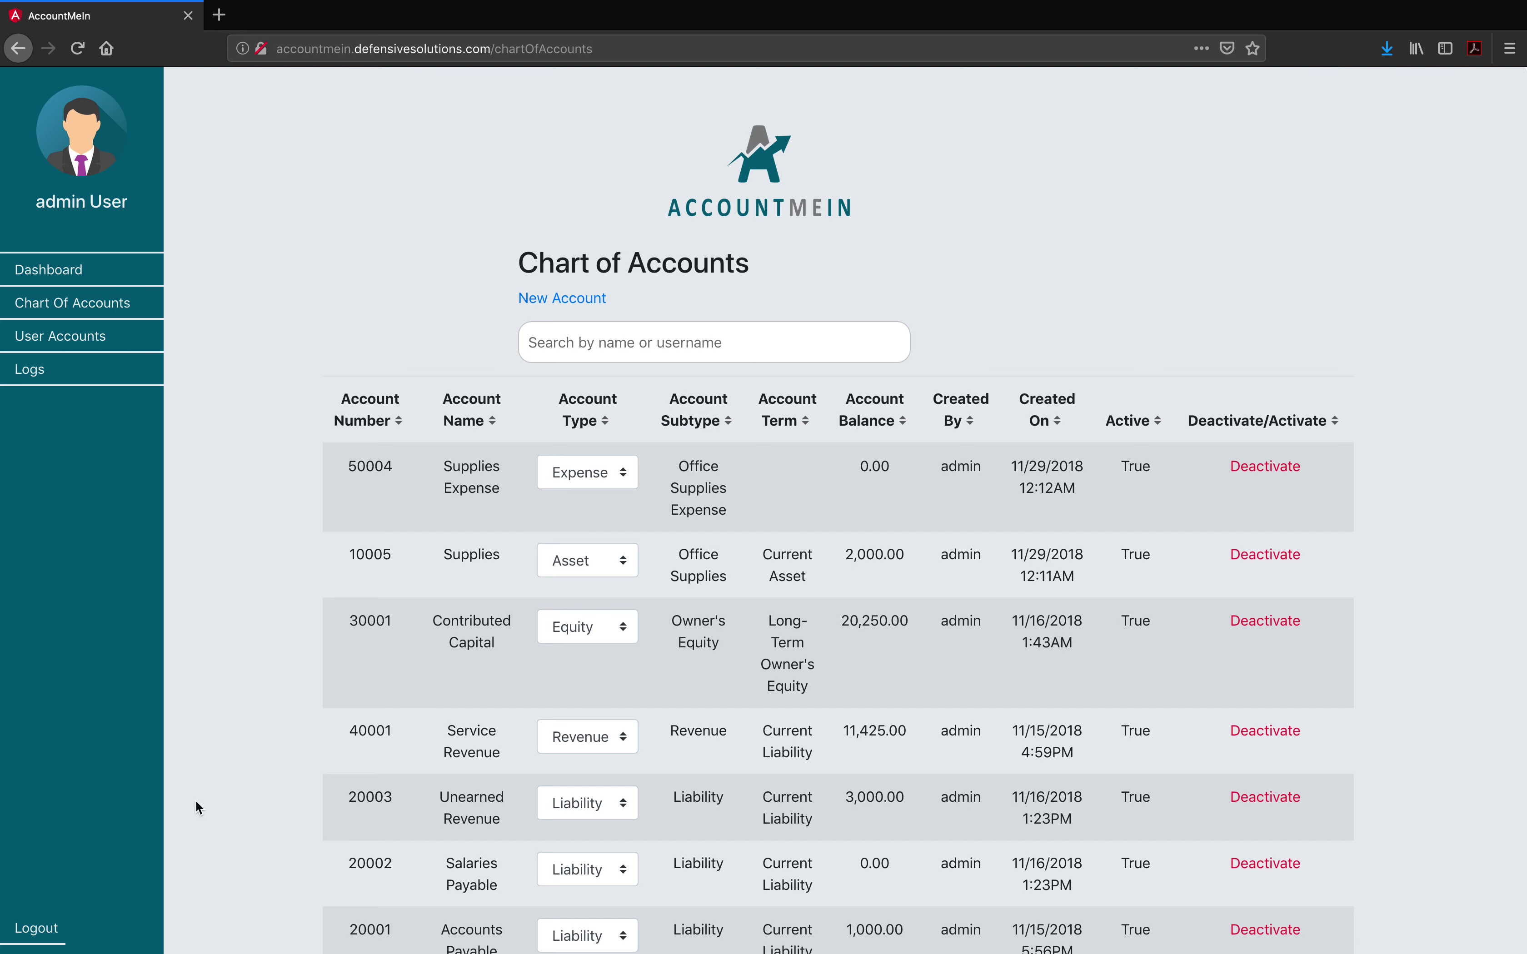
Step: Log out of admin, sign in with the saved Manager login, and start Update/Add Account on Journalize
left_click(45, 933)
left_click(574, 331)
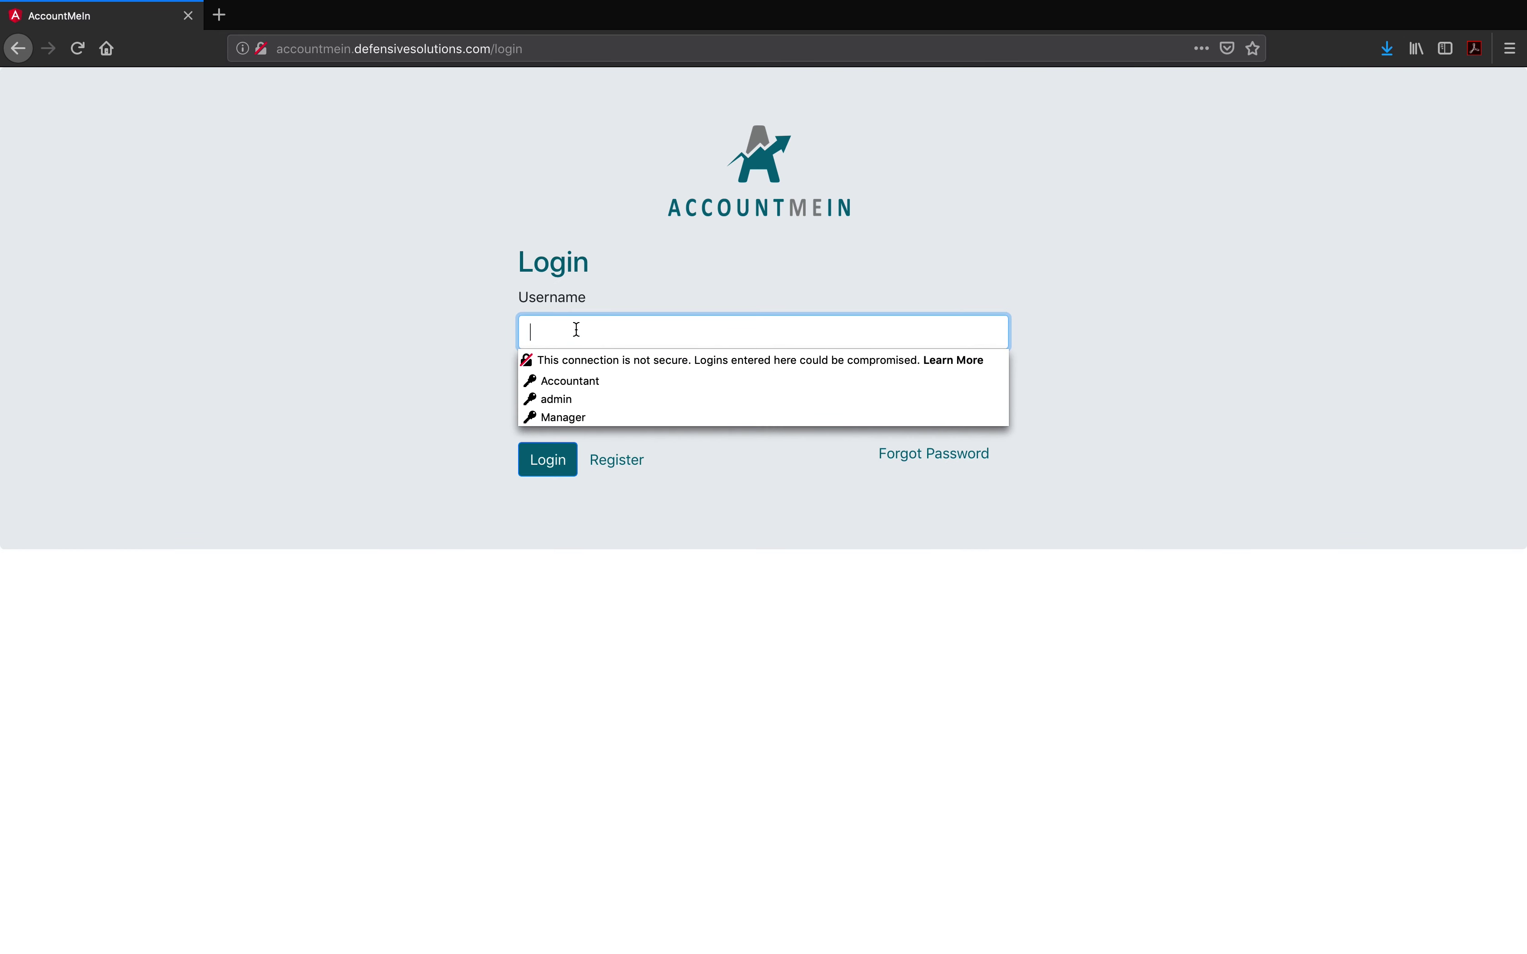
left_click(561, 416)
left_click(570, 466)
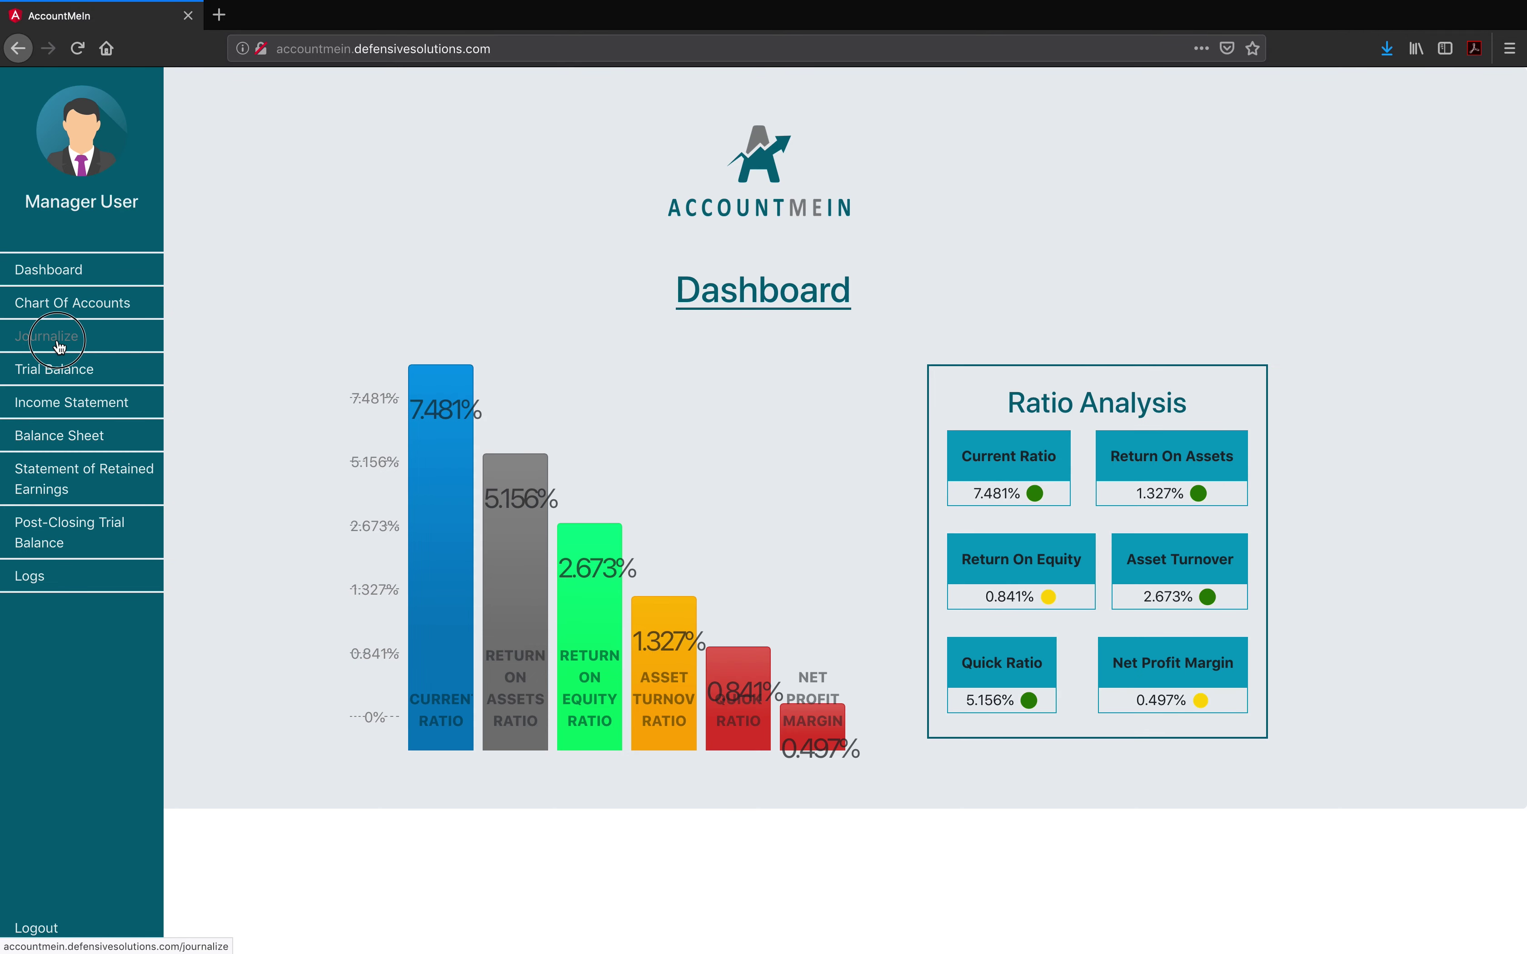
left_click(59, 344)
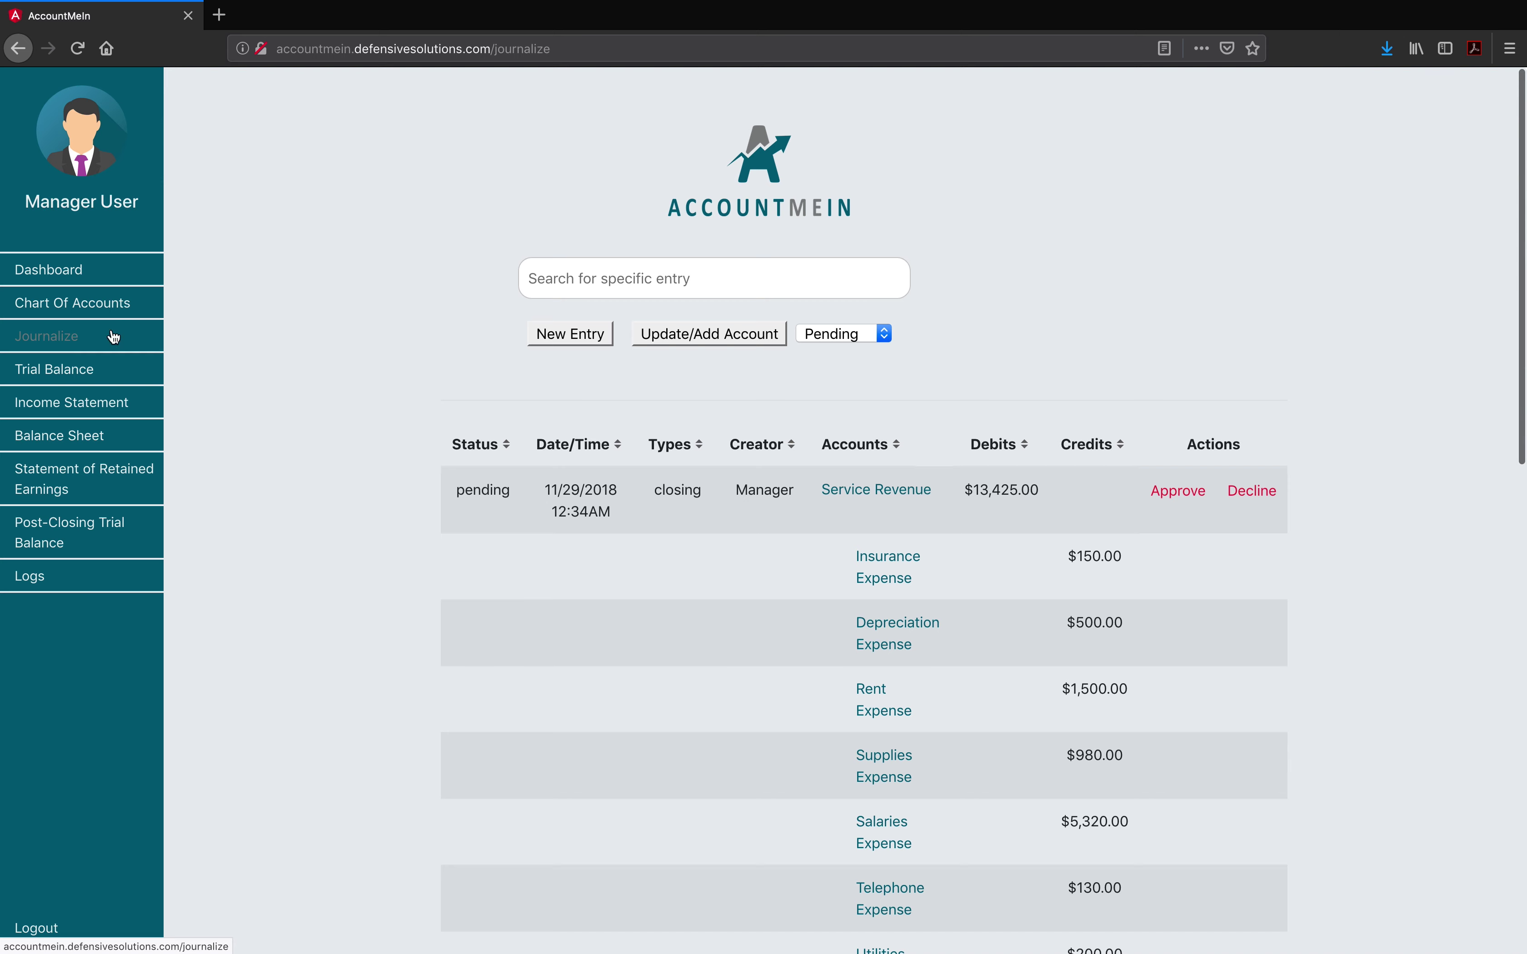
left_click(693, 337)
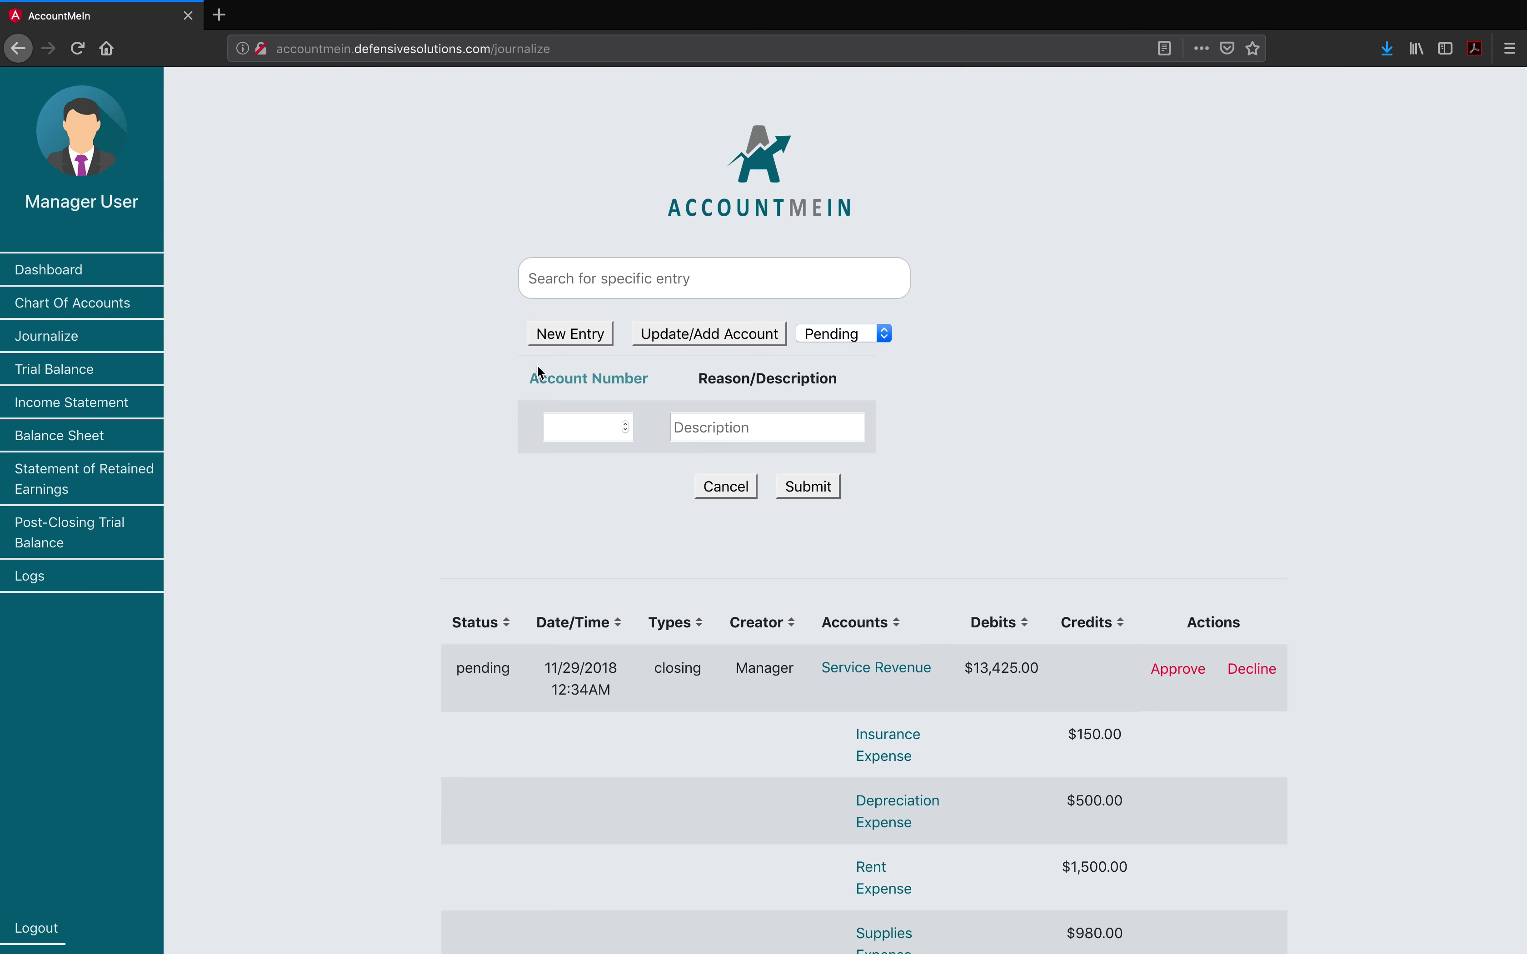
Step: Cancel the account request and open a blank new journal entry form
left_click(579, 334)
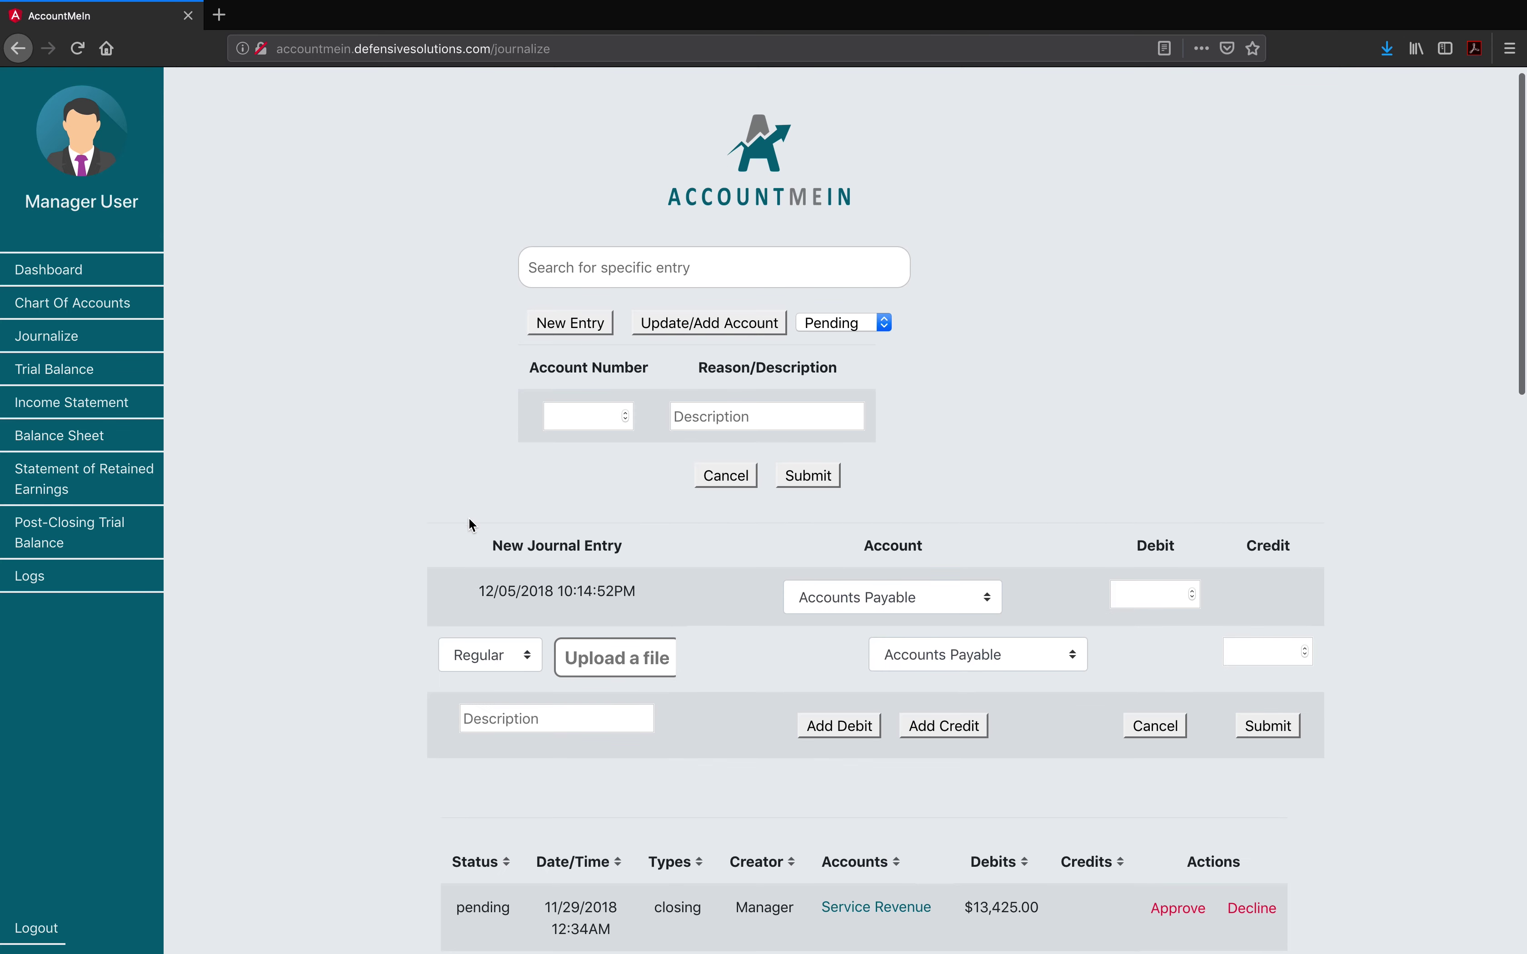
left_click(726, 485)
left_click(570, 333)
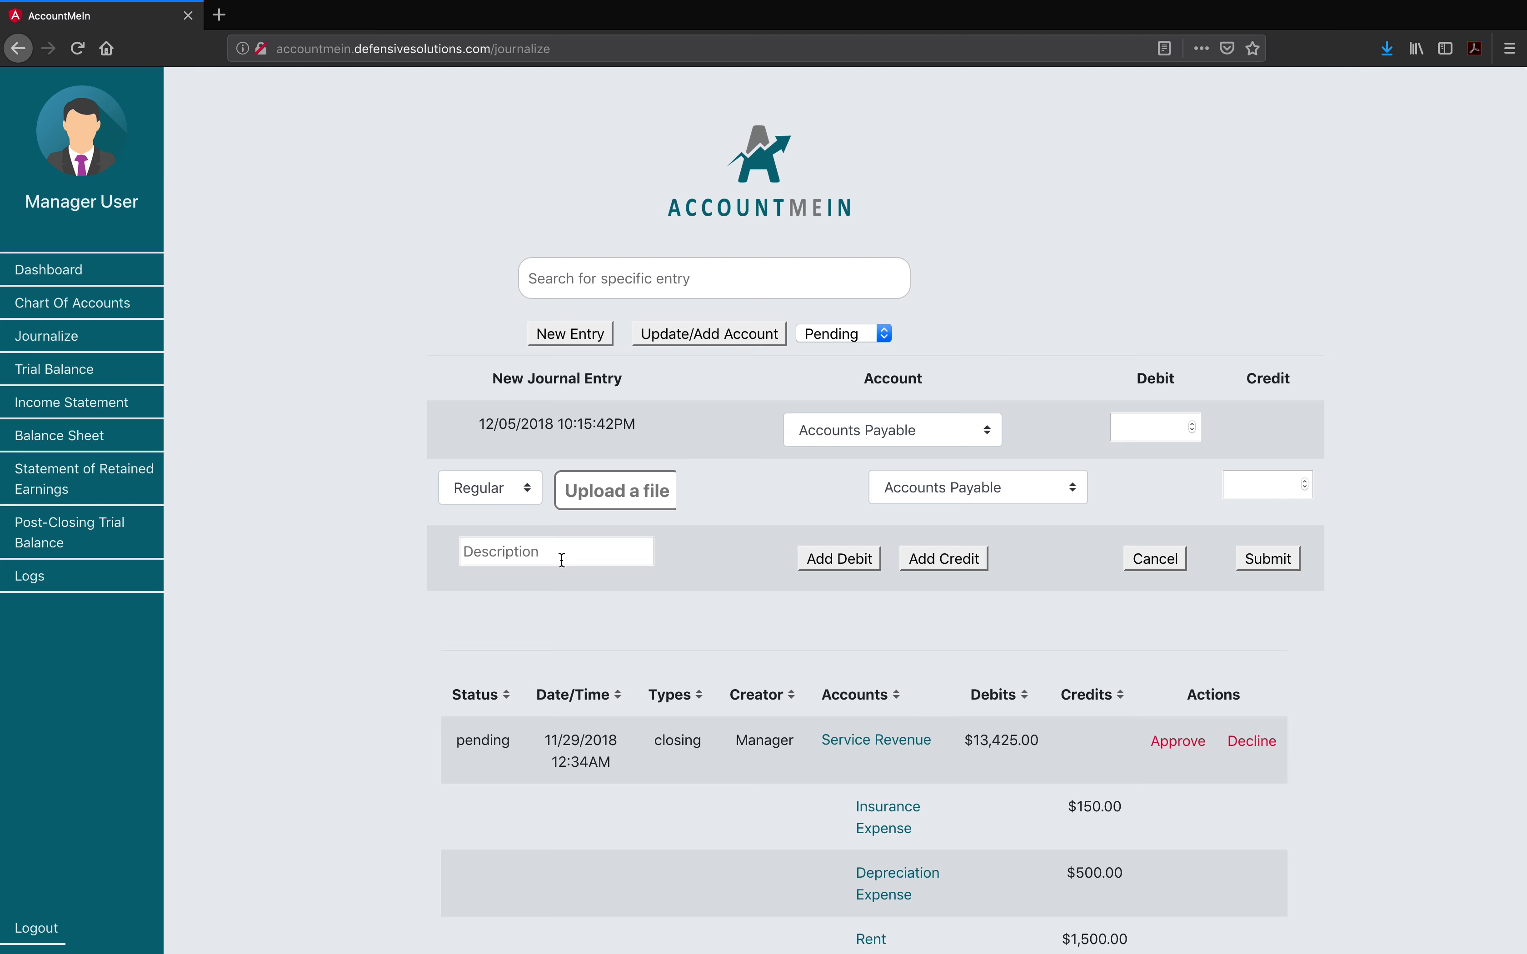
scroll(561, 560, "down", 5)
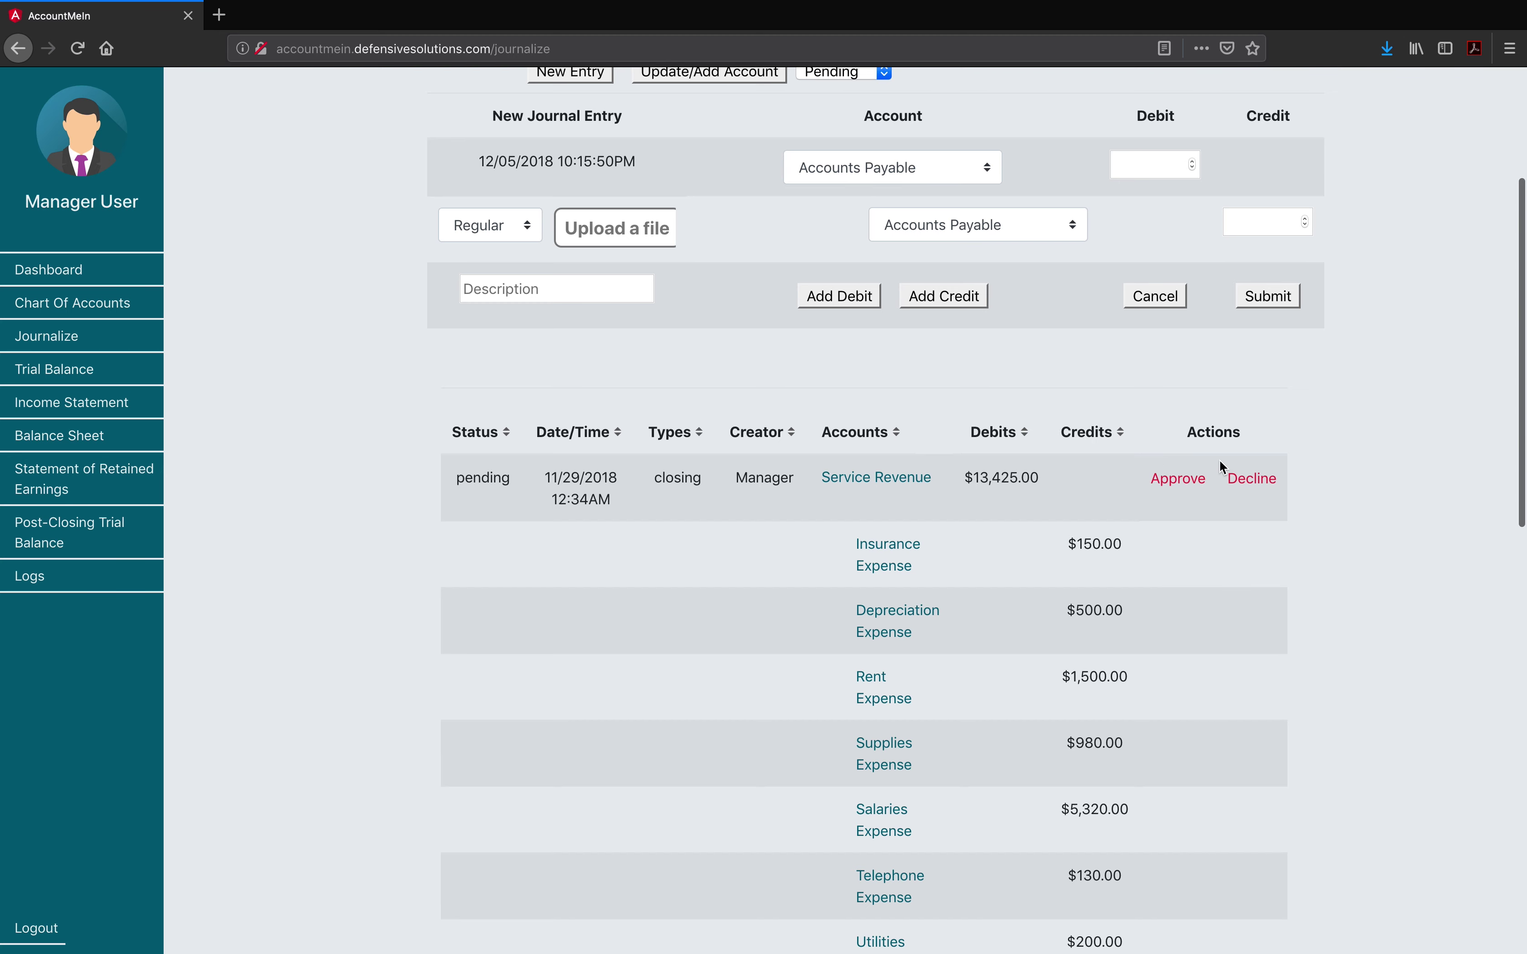
Step: Scroll through the pending journal entries with the status filter kept on Pending
scroll(1332, 374, "up", 2)
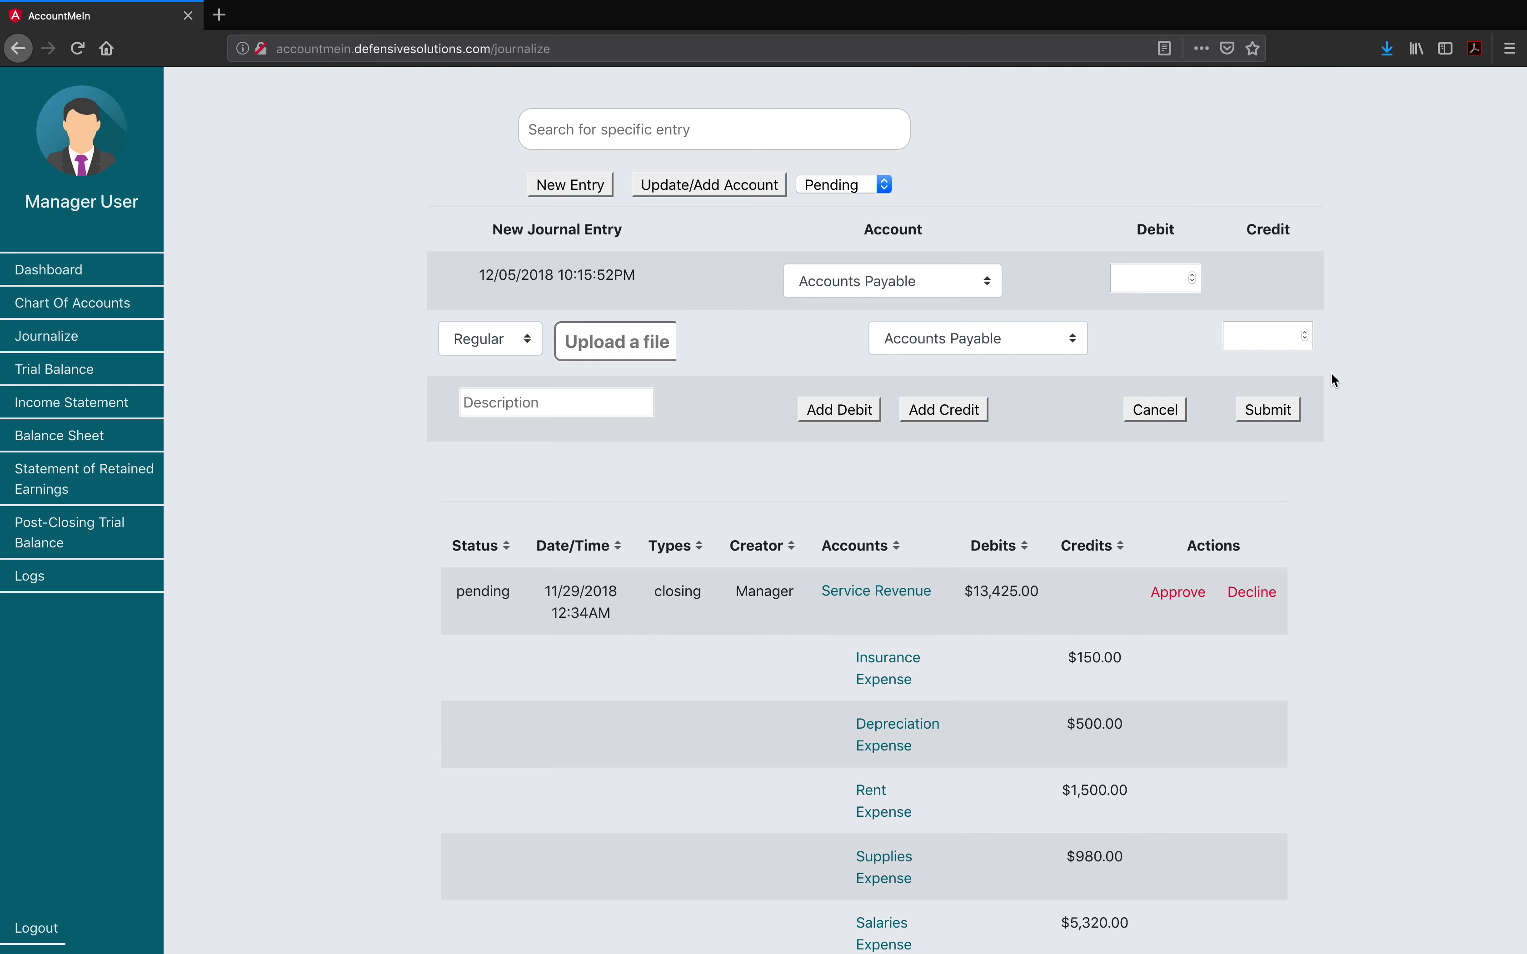
scroll(1332, 374, "up", 1)
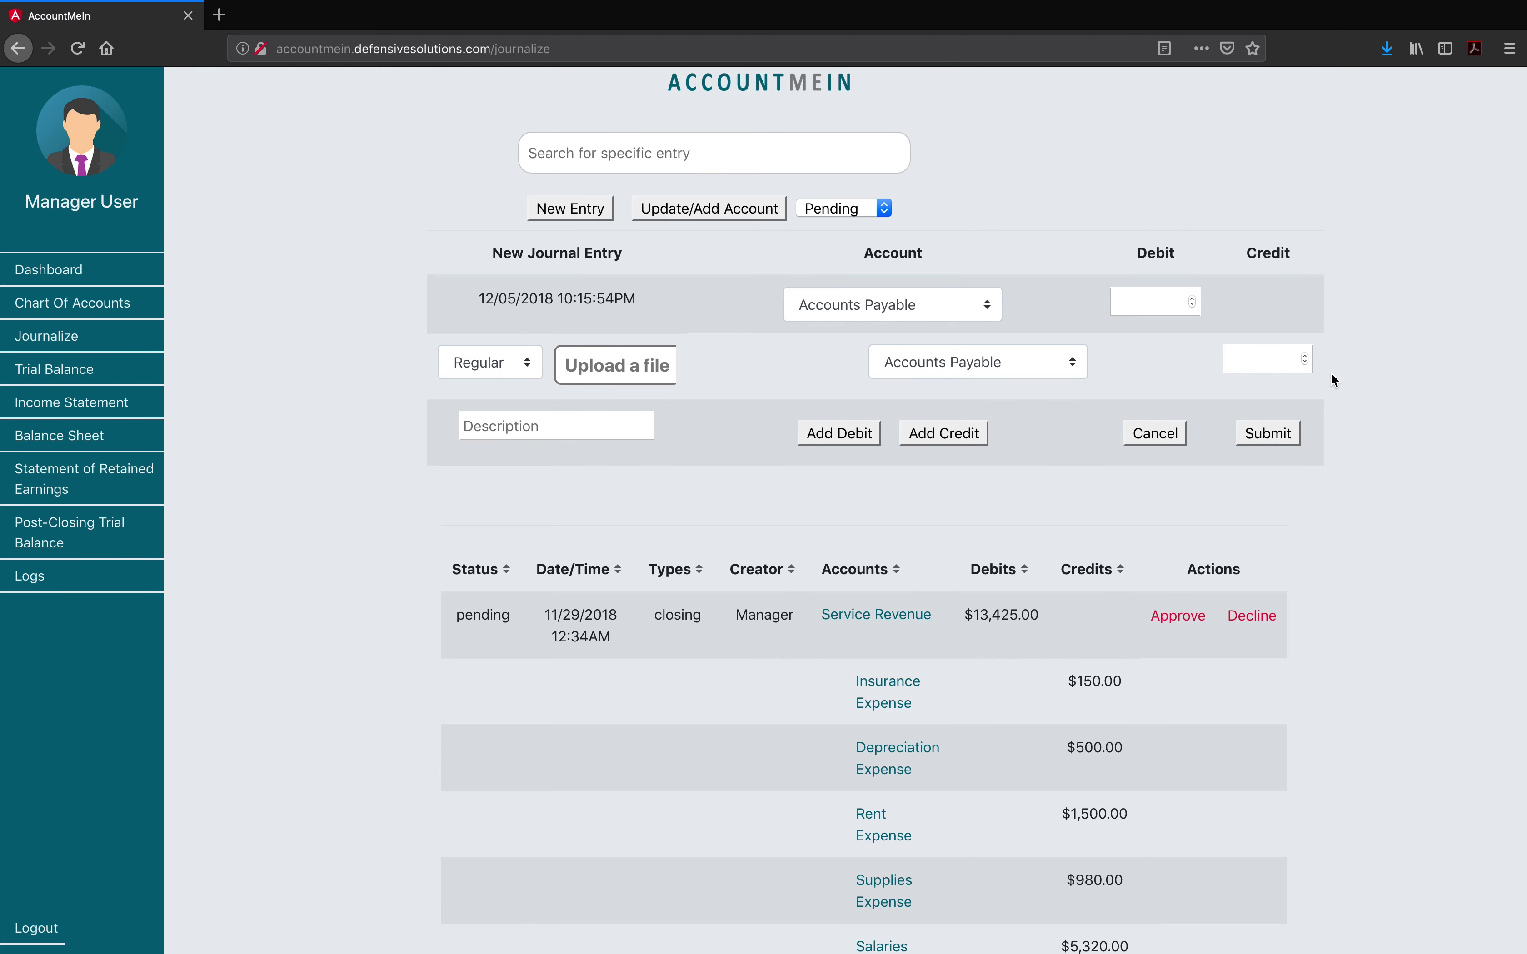
scroll(1335, 380, "down", 1)
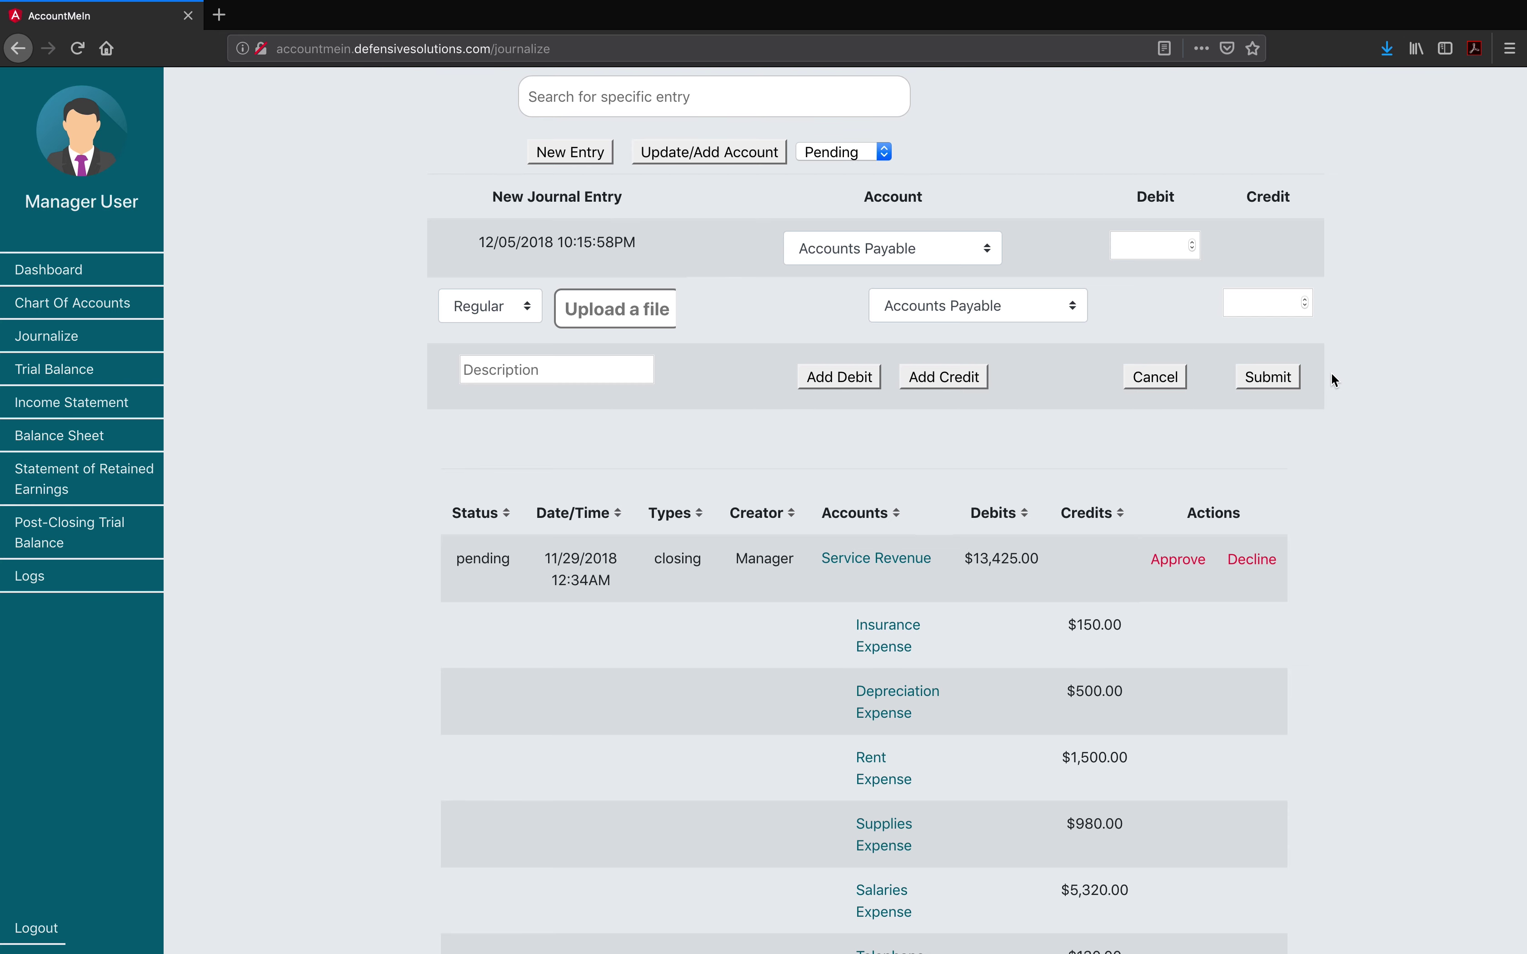
scroll(1335, 378, "down", 3)
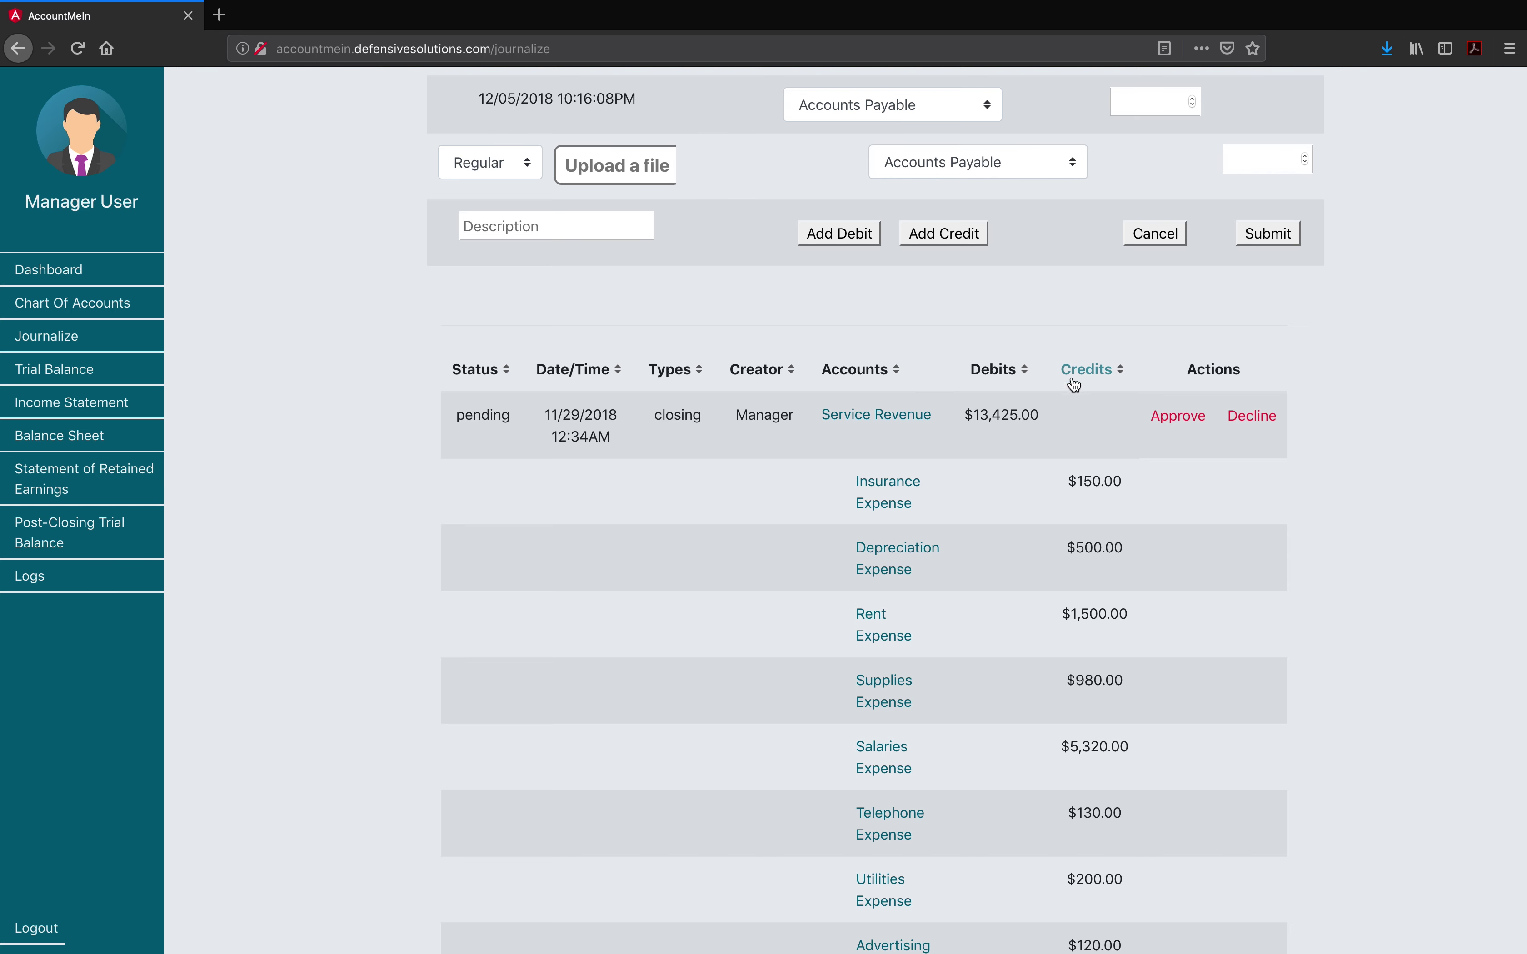
scroll(1043, 409, "up", 2)
scroll(1043, 417, "up", 2)
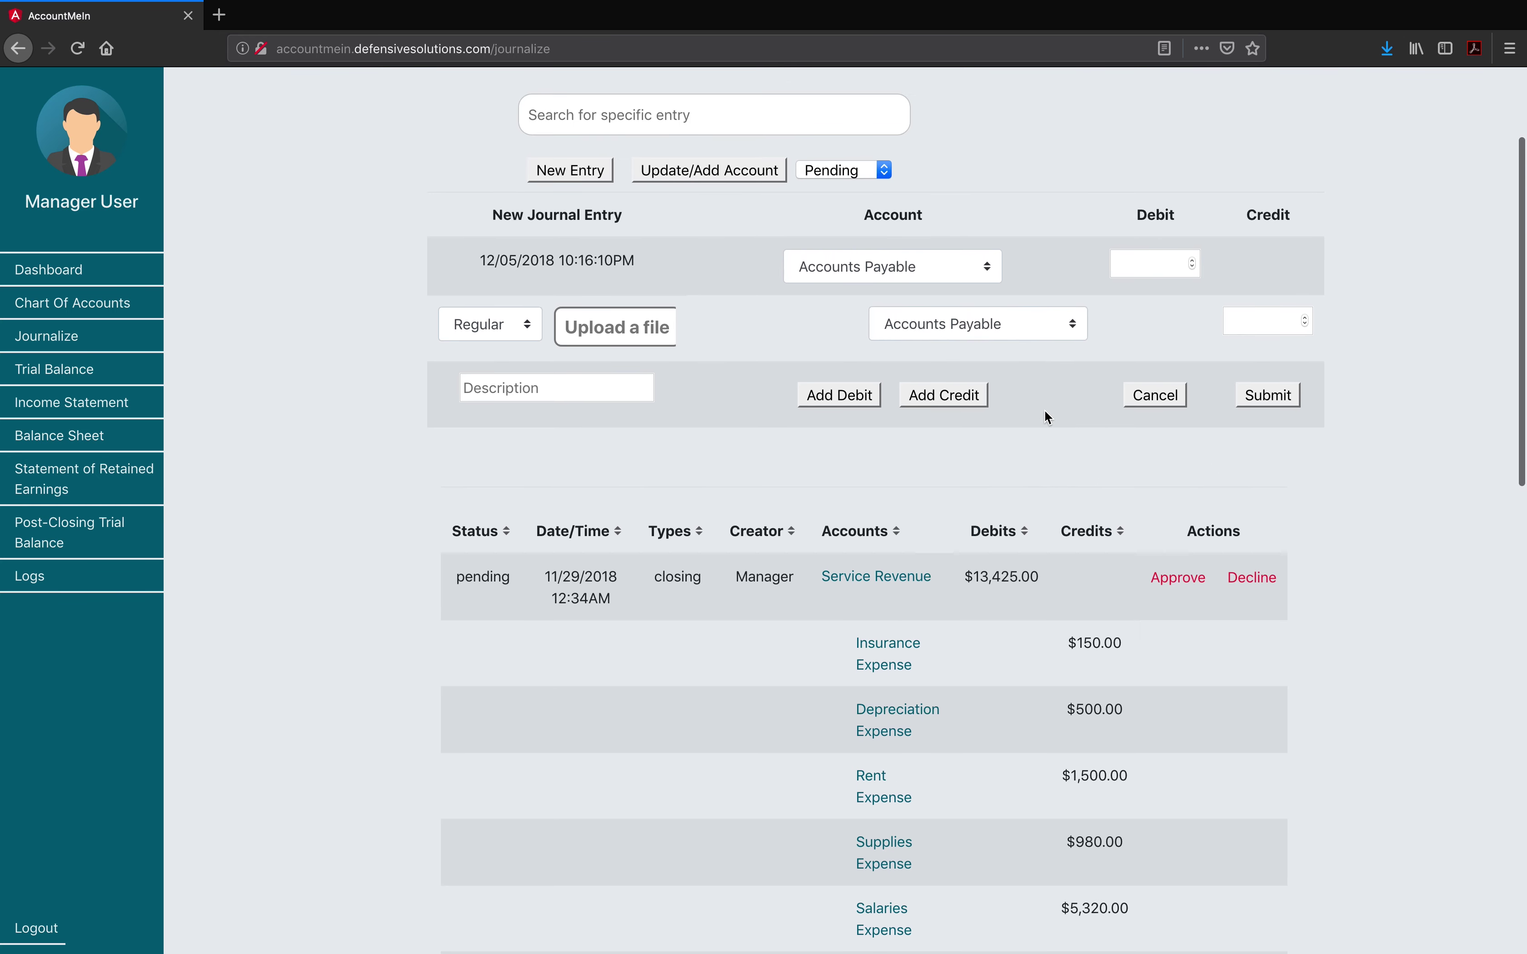
left_click(885, 170)
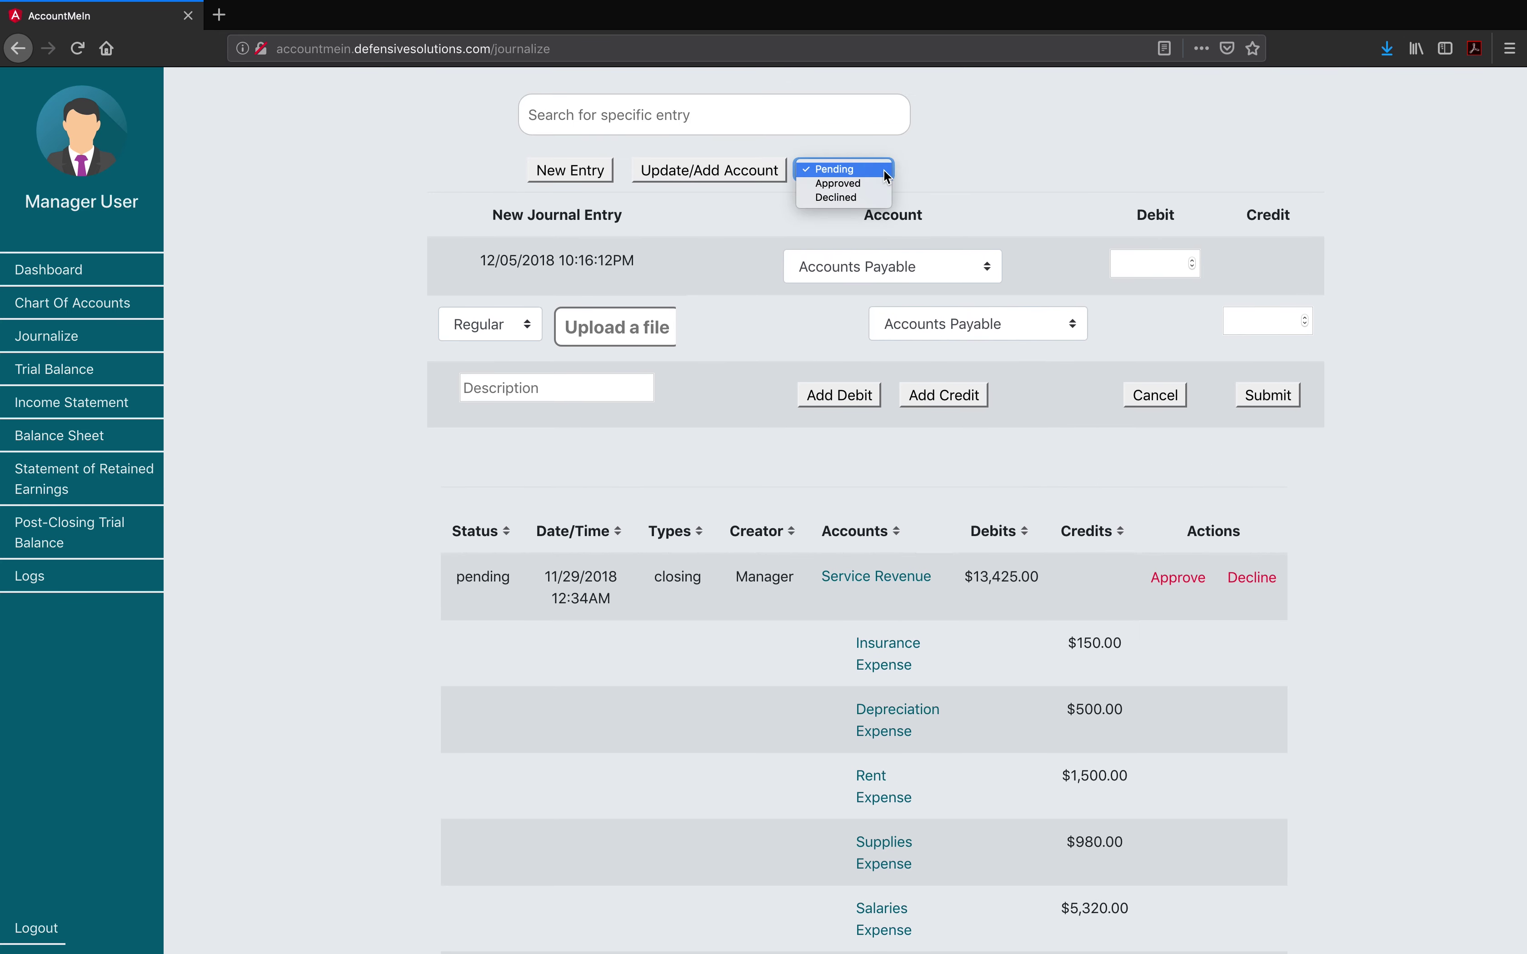
left_click(891, 174)
scroll(1096, 477, "down", 6)
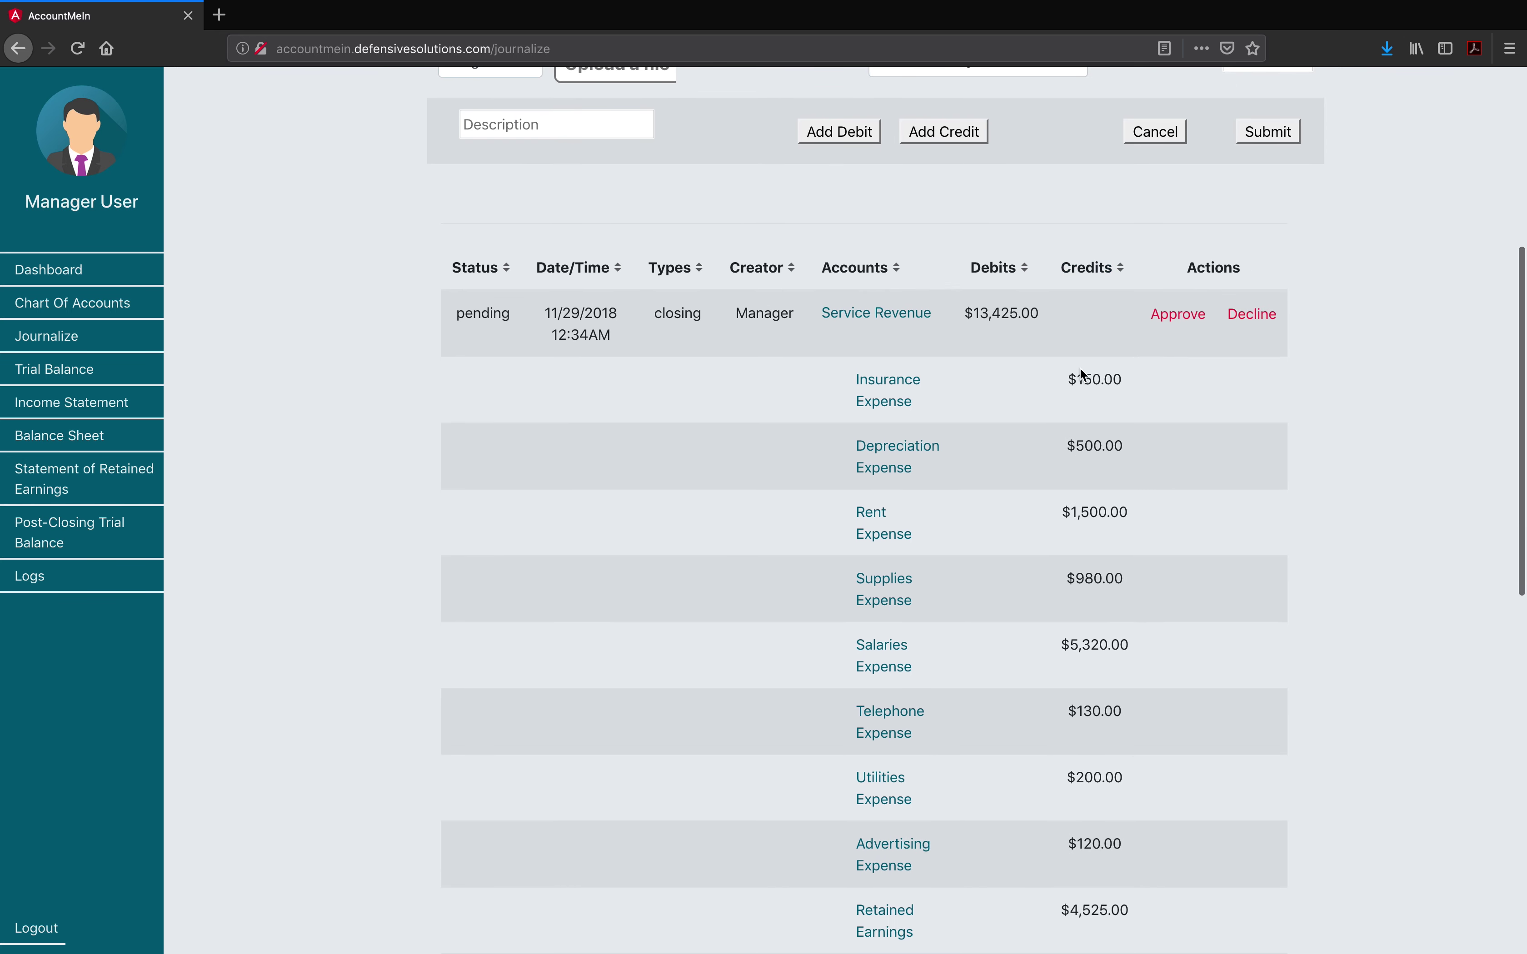
scroll(1120, 407, "up", 6)
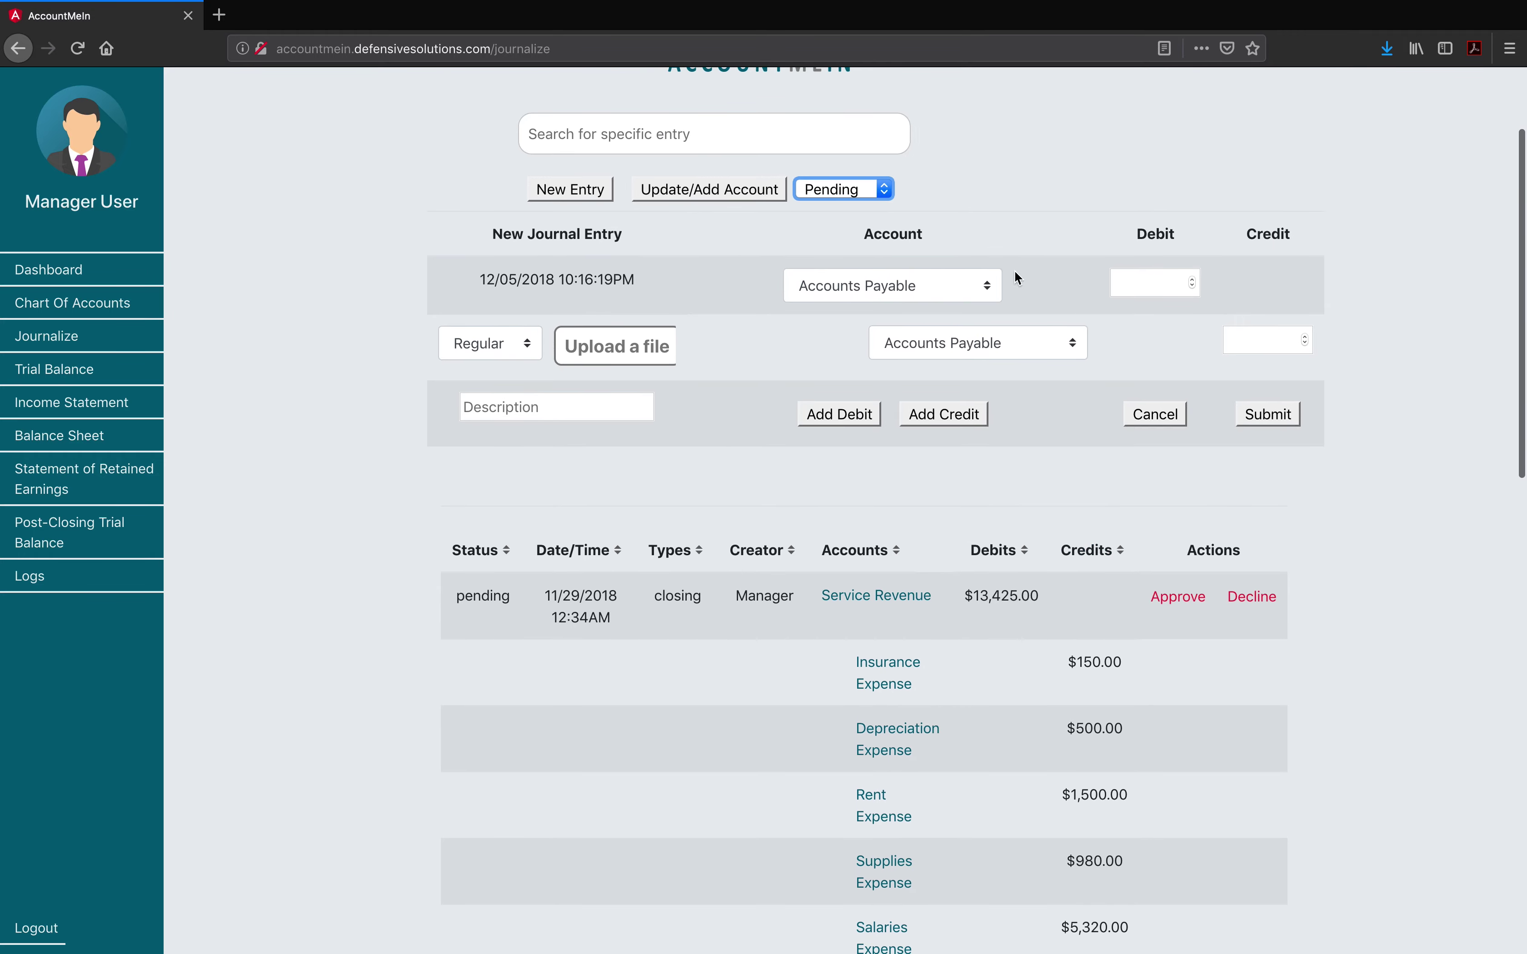
Step: Filter the entries to Approved, then Declined, then back to Pending
left_click(882, 189)
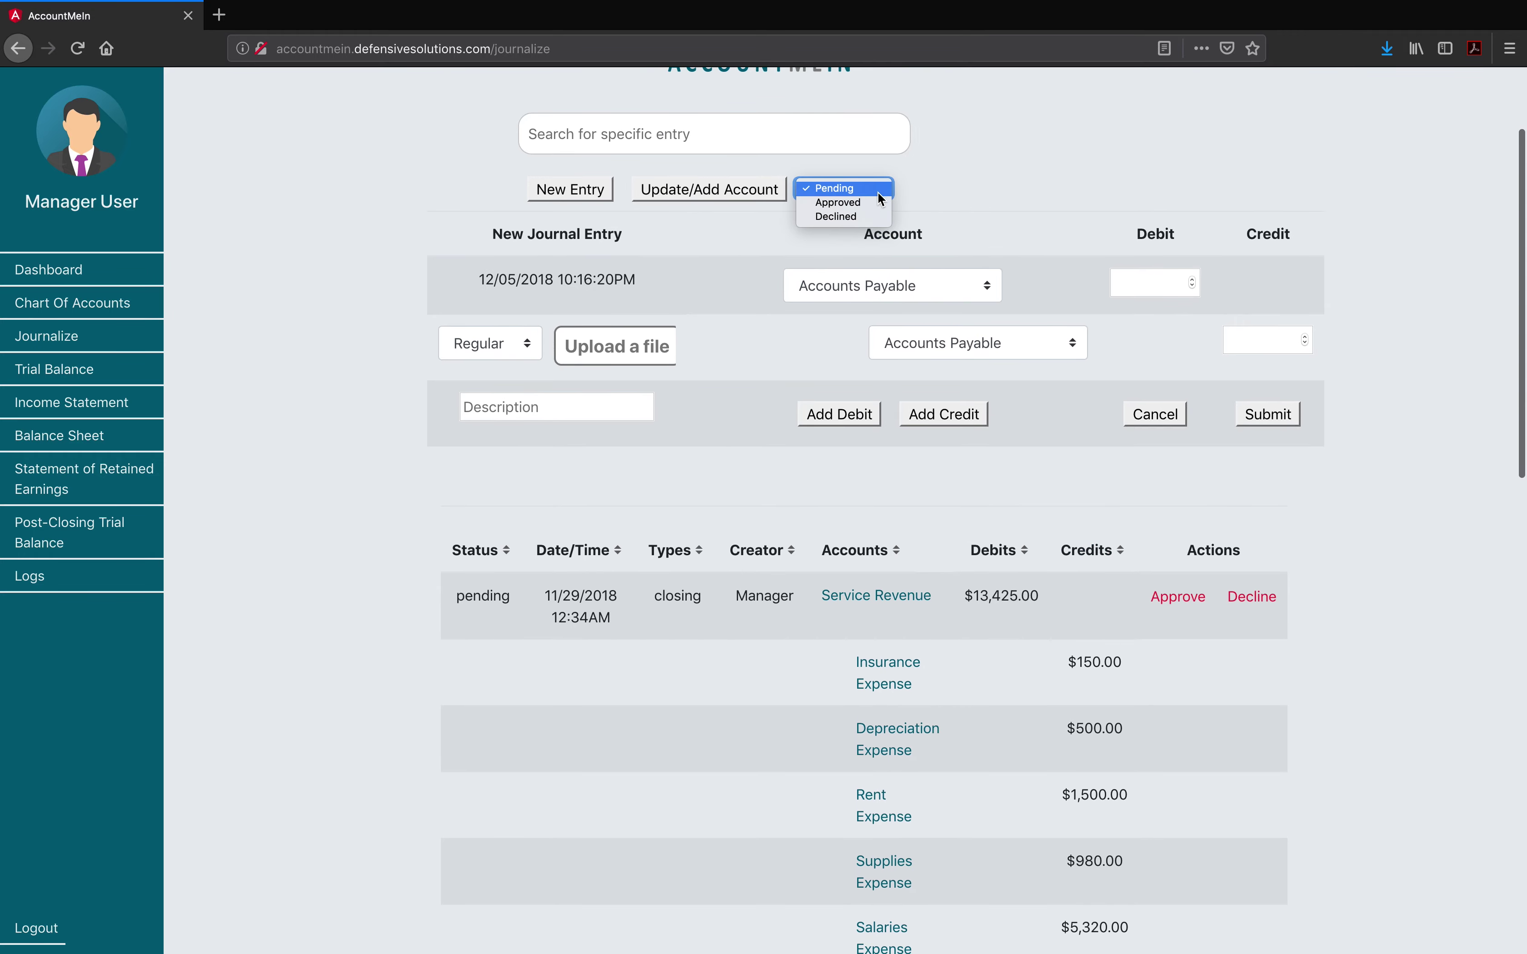
left_click(874, 205)
scroll(892, 416, "down", 12)
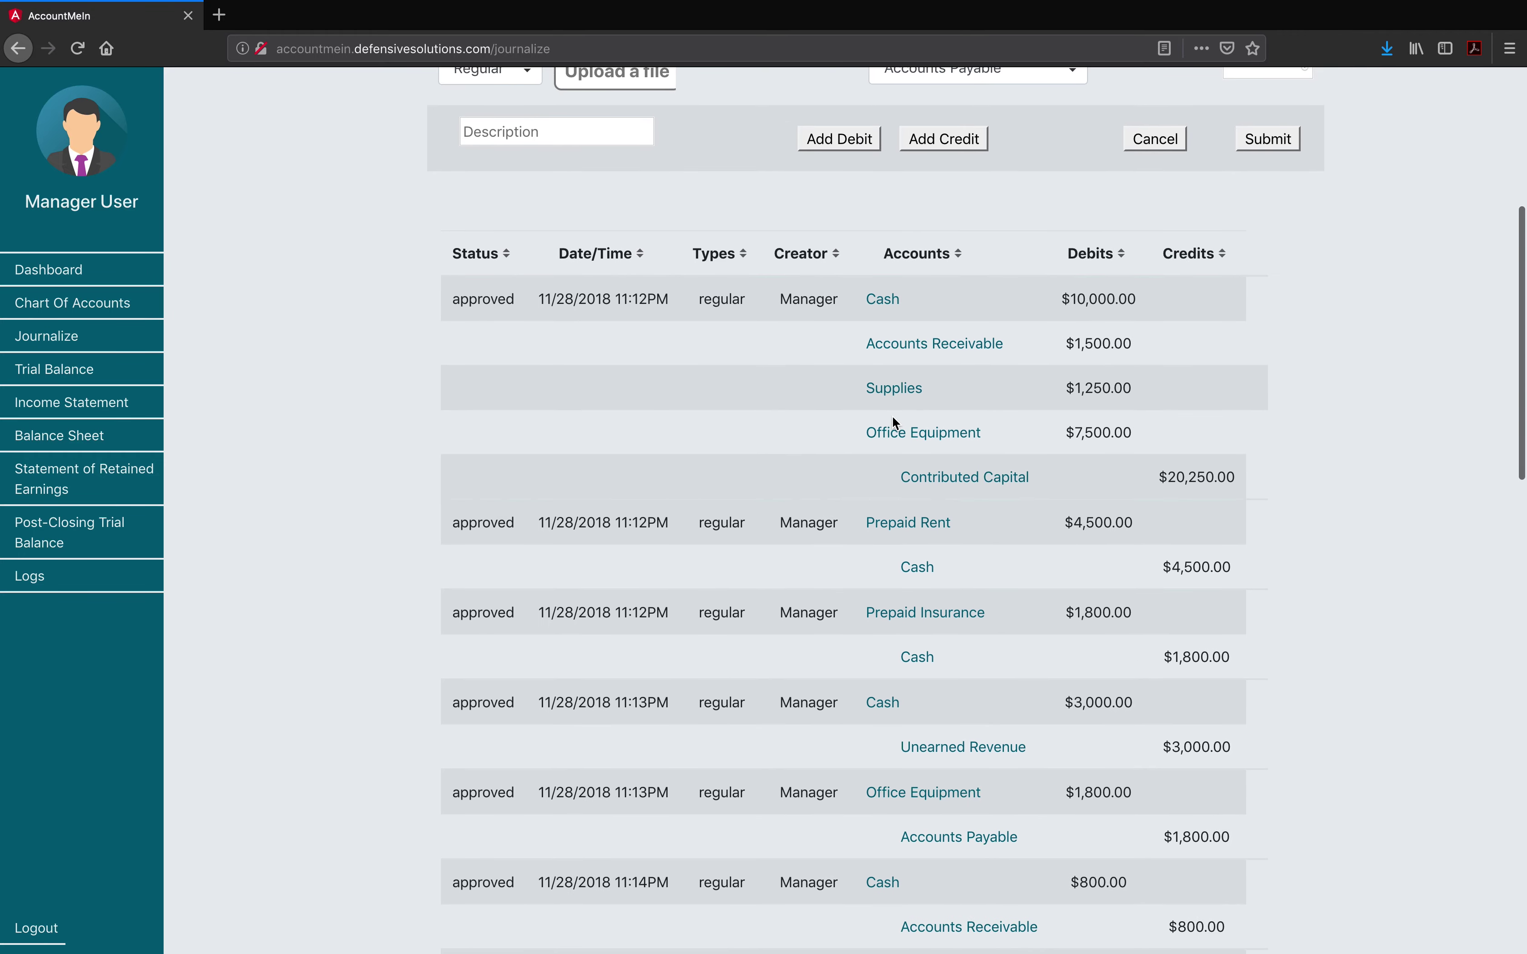
scroll(893, 415, "down", 7)
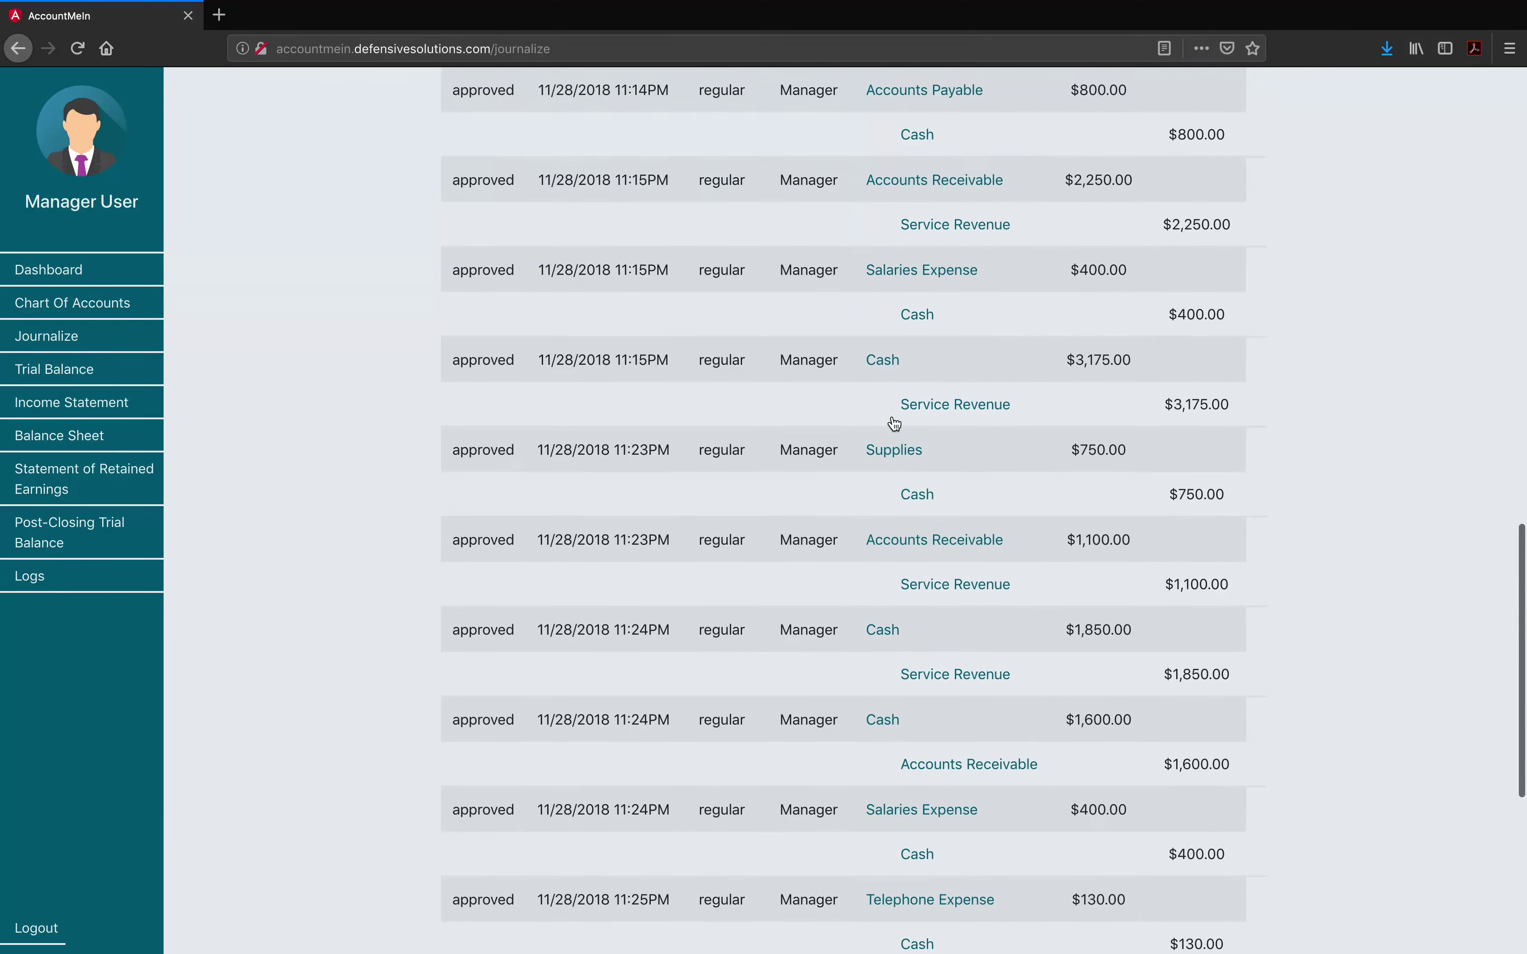
scroll(892, 416, "up", 20)
left_click(868, 333)
left_click(859, 347)
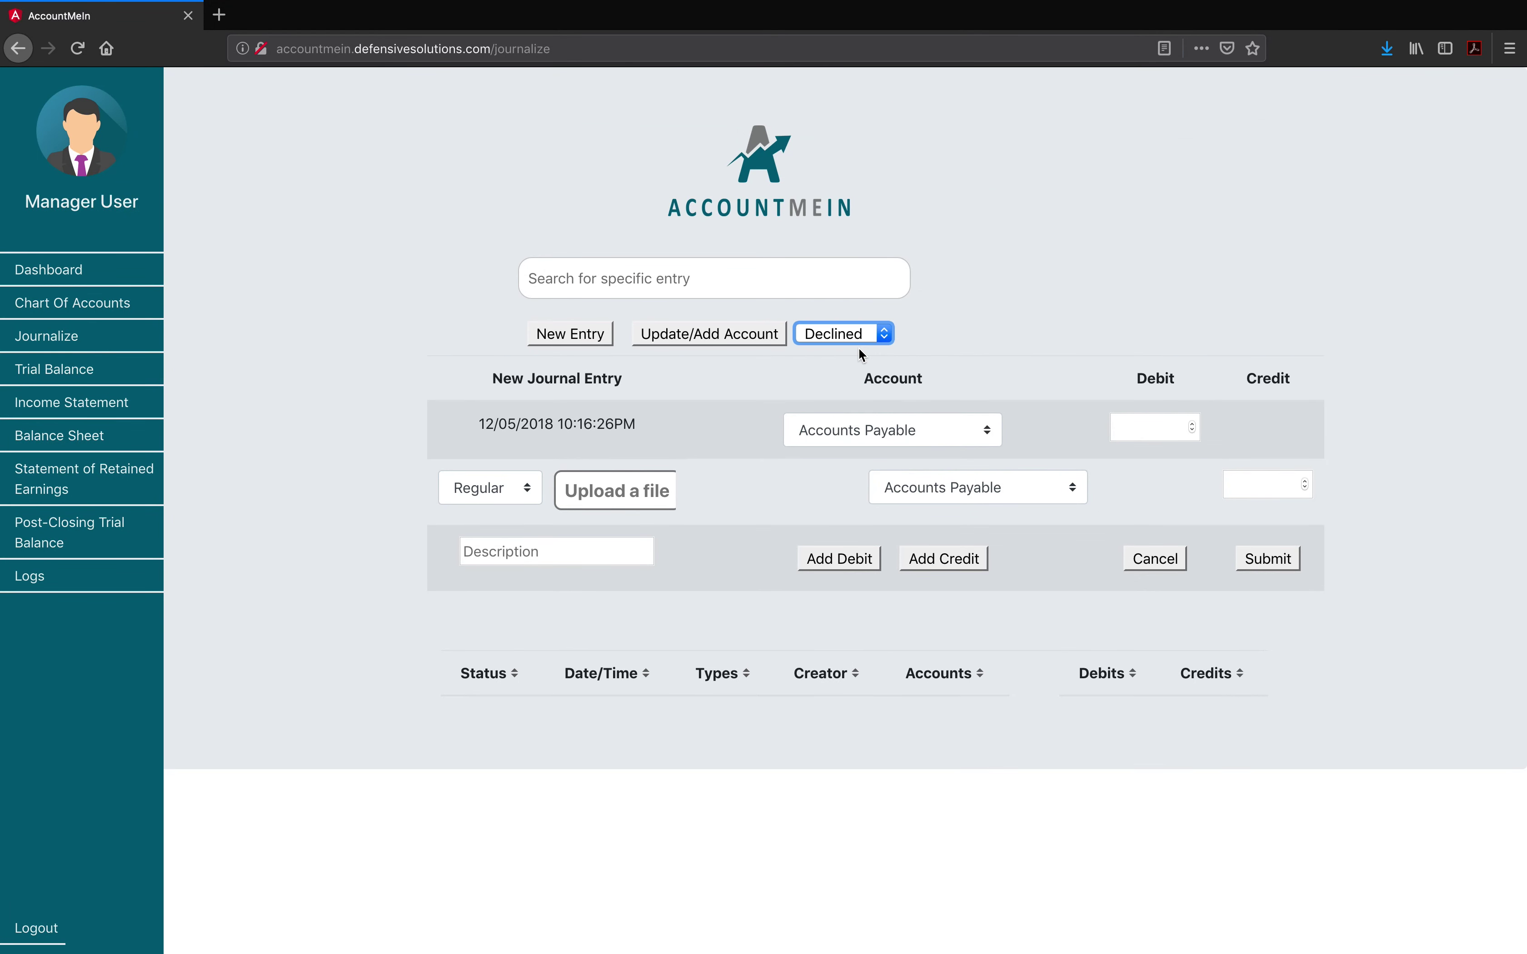
left_click(851, 333)
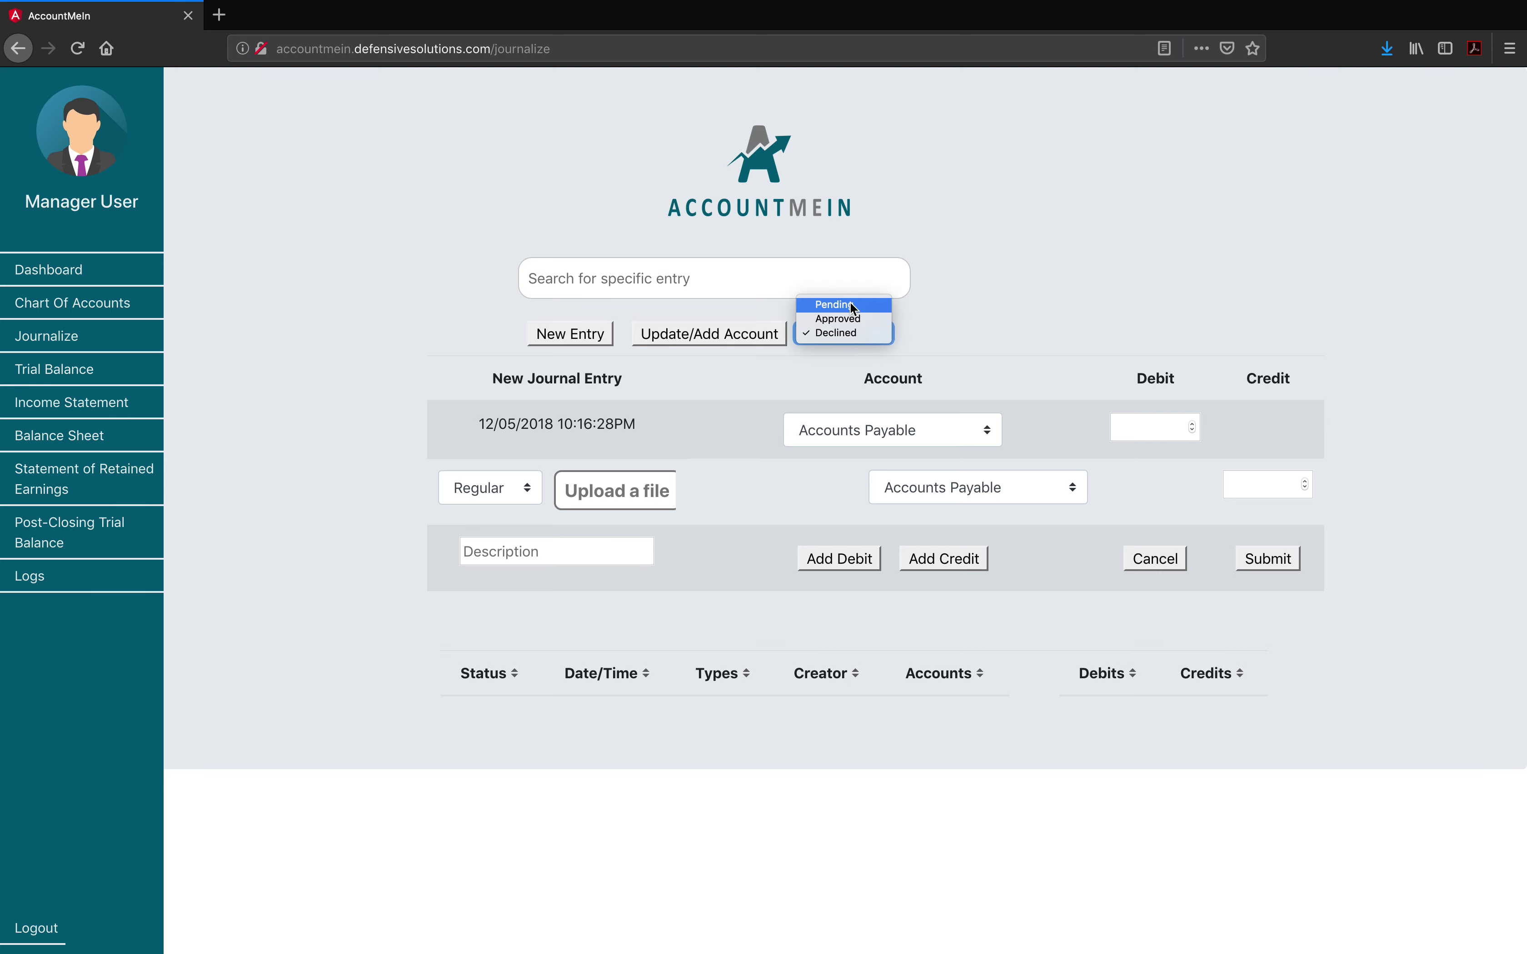
left_click(849, 302)
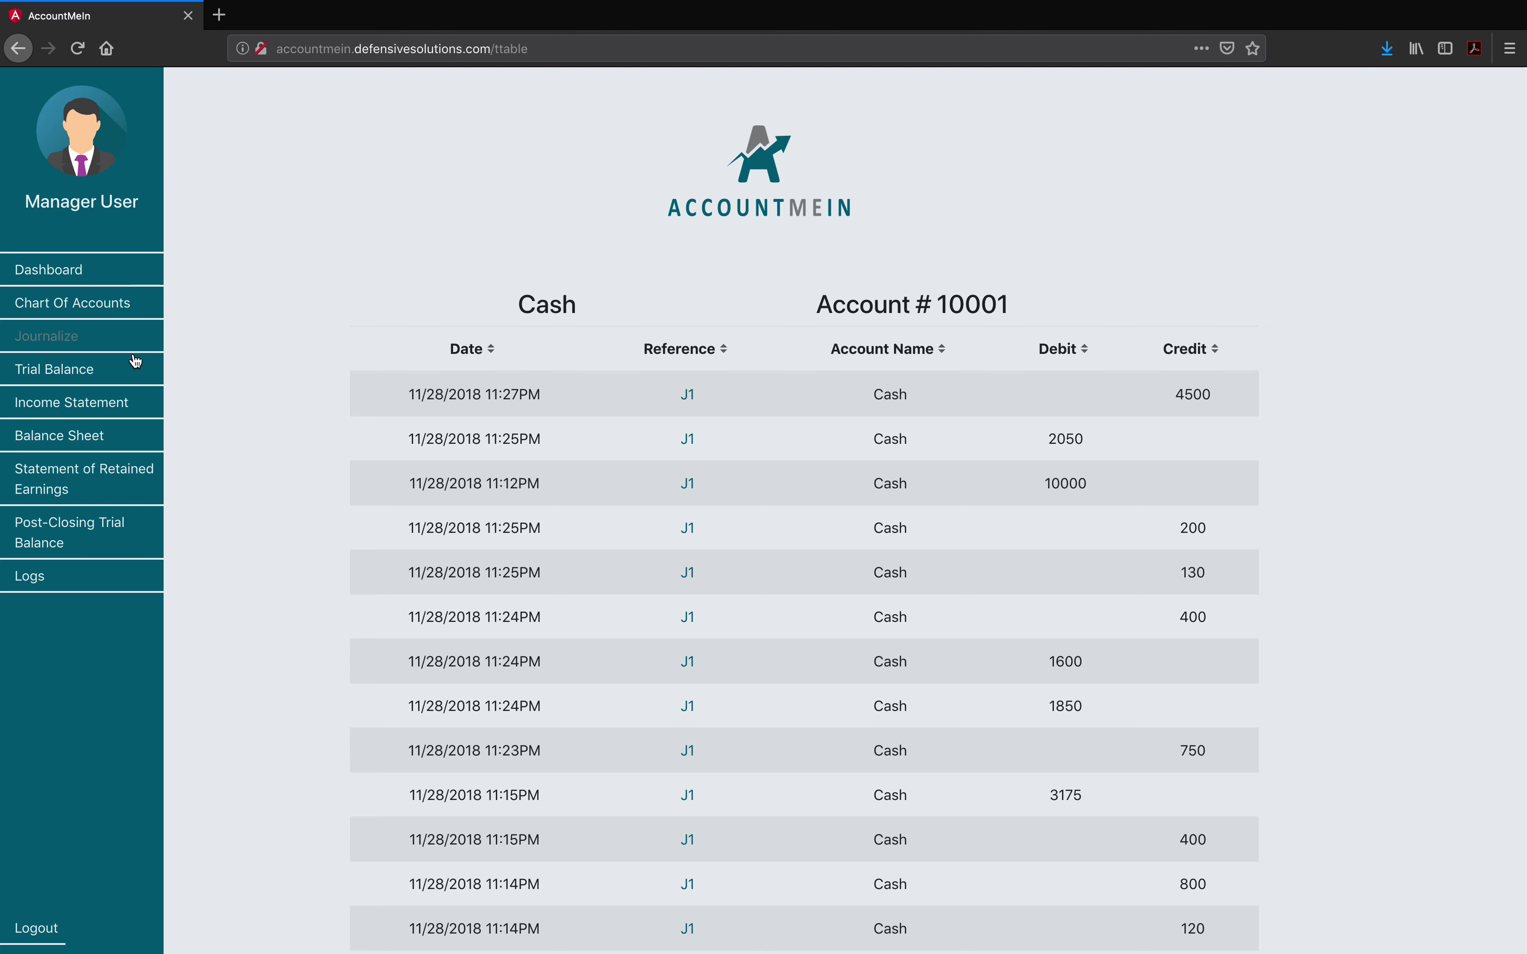
Step: View Service Revenue's first J1 entry ($1000 Accounts Receivable debit), then bring up the trial balance
left_click(59, 341)
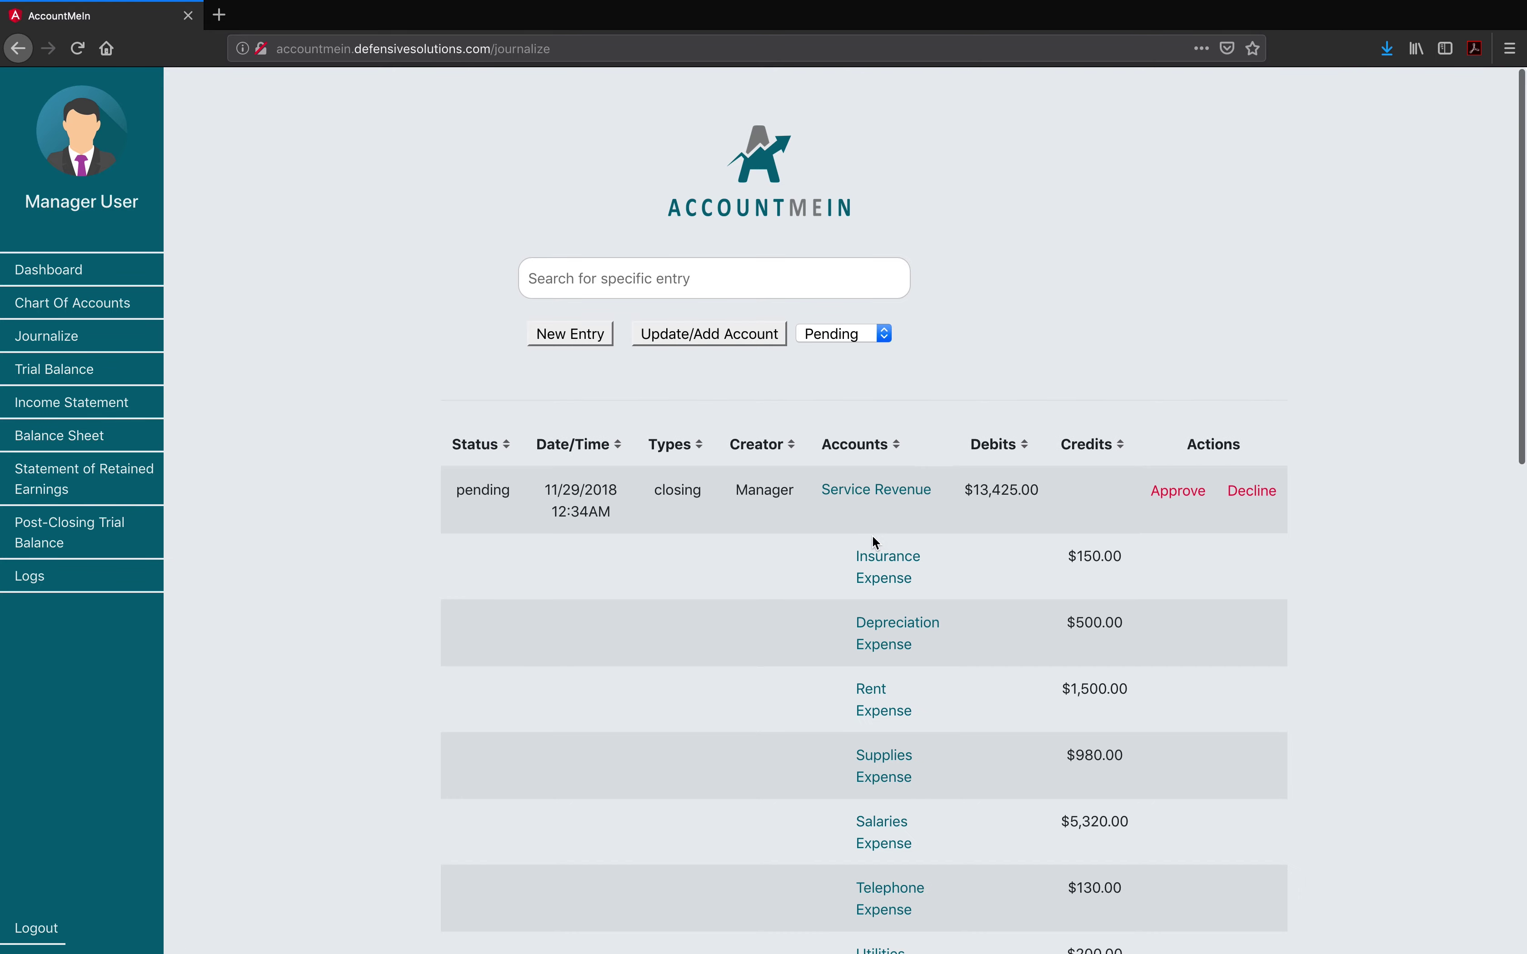
left_click(868, 499)
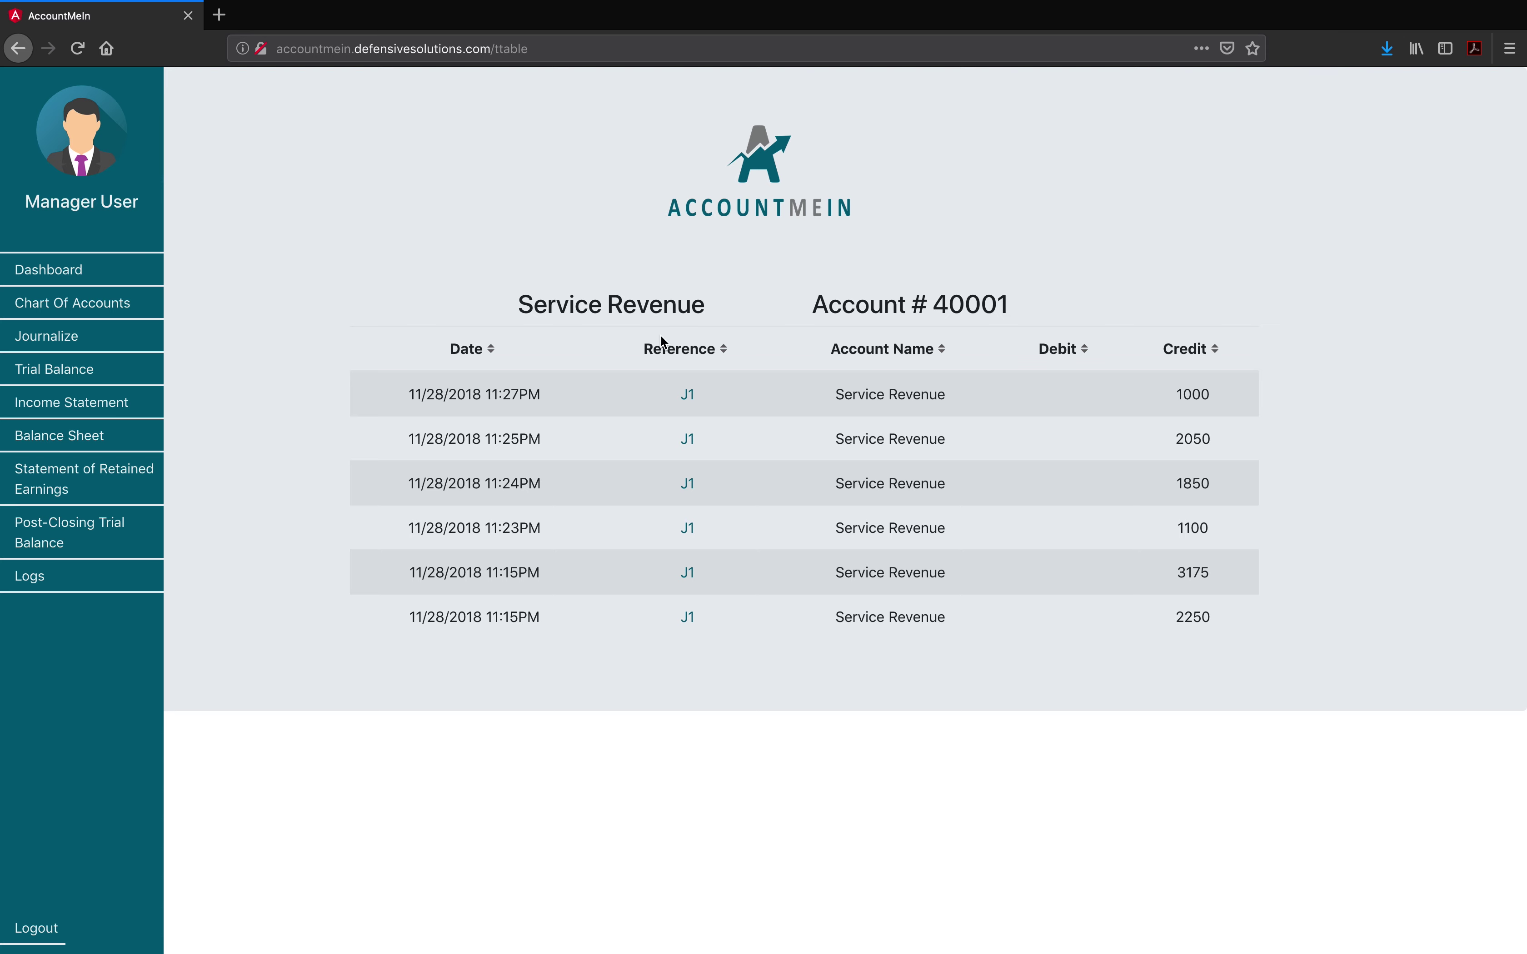
left_click(692, 402)
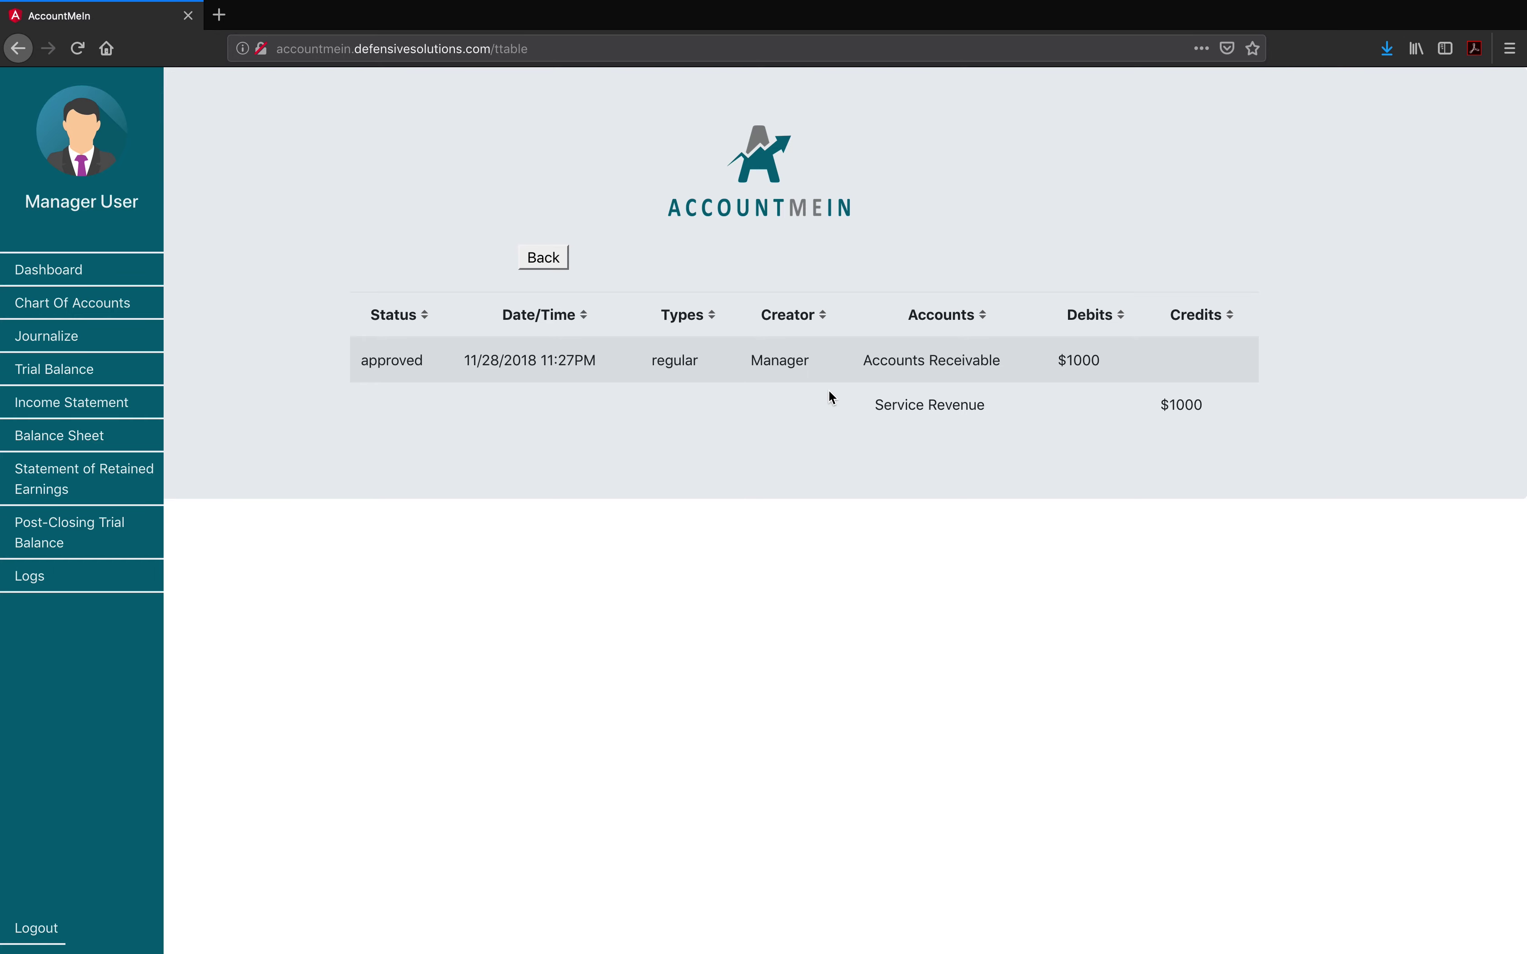
left_click(76, 373)
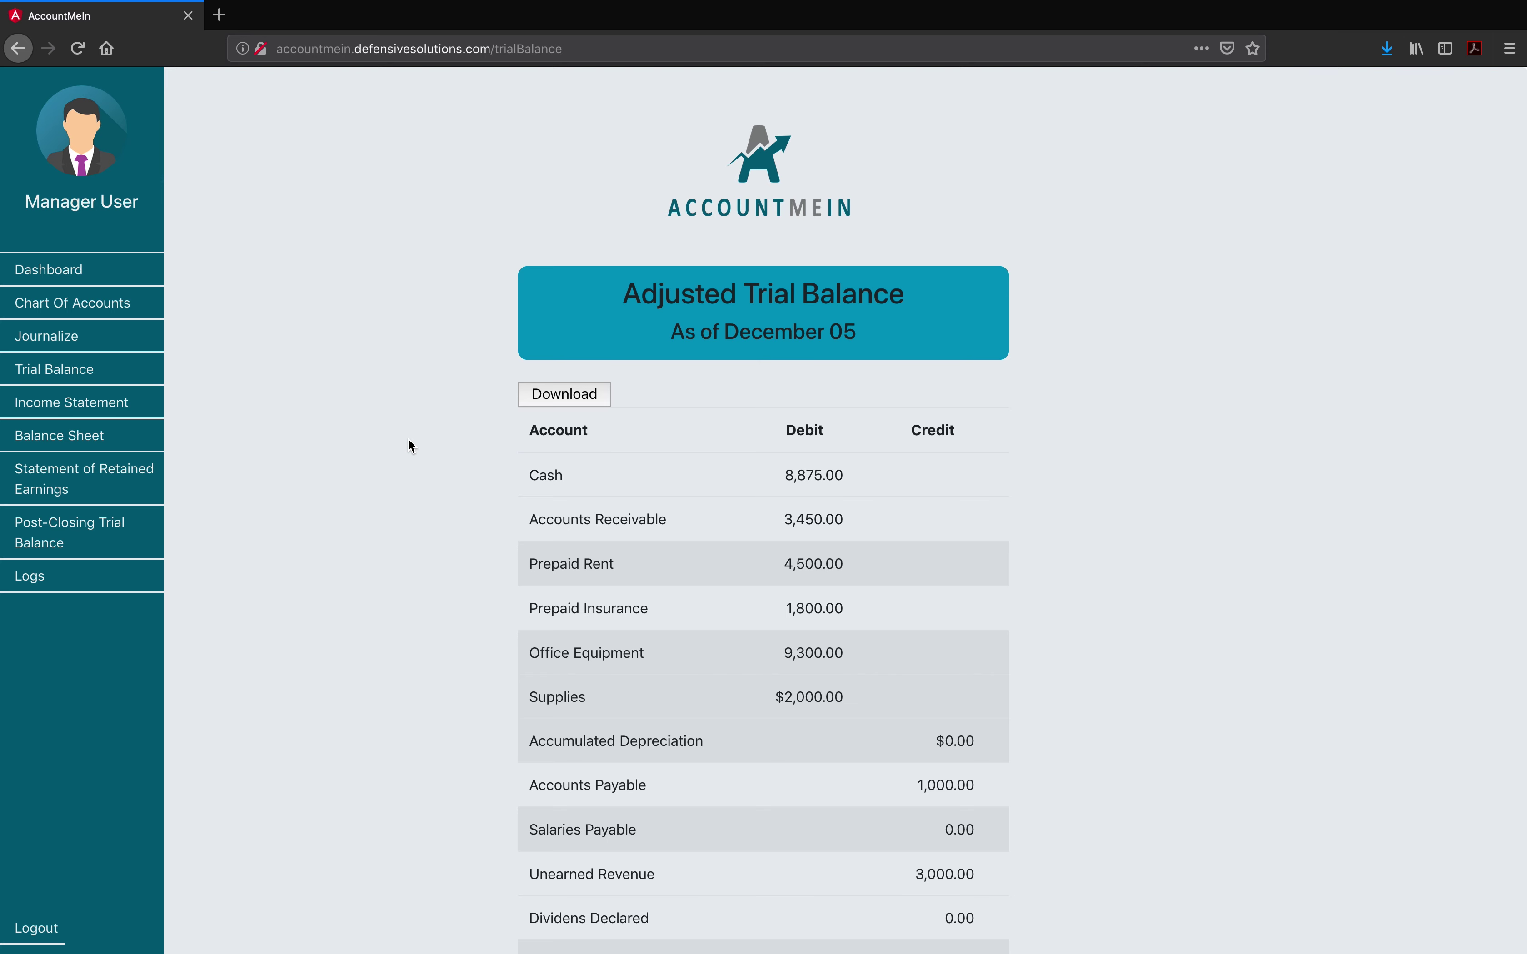
Step: Download the Adjusted Trial Balance as Trial-Balance-Statement.pdf using Save File
scroll(411, 446, "down", 2)
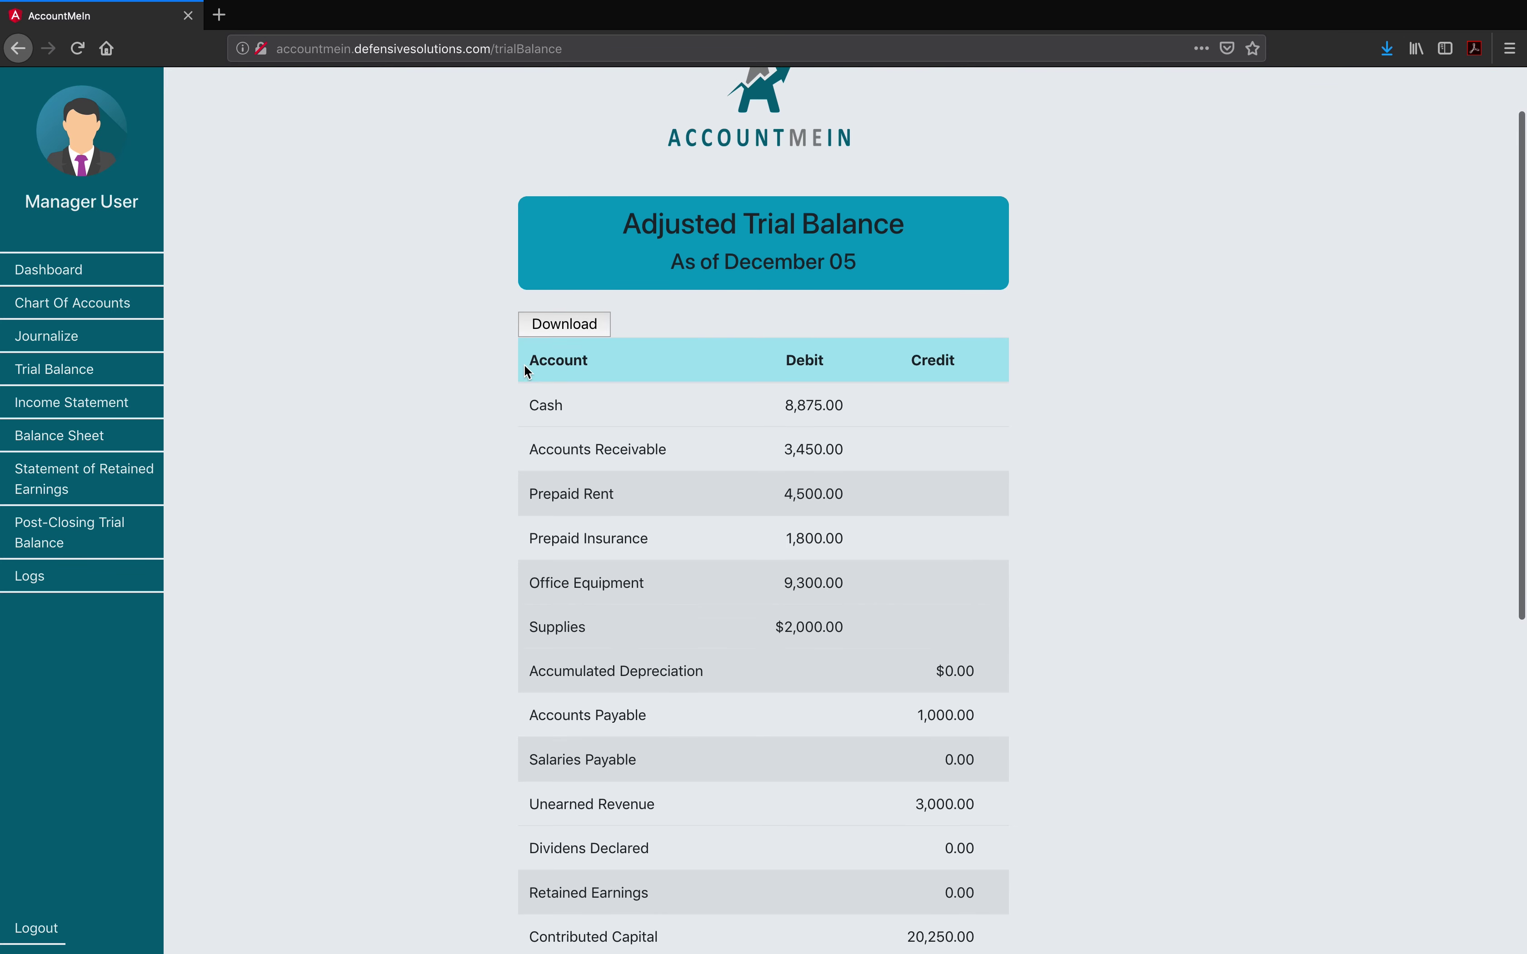
left_click(562, 324)
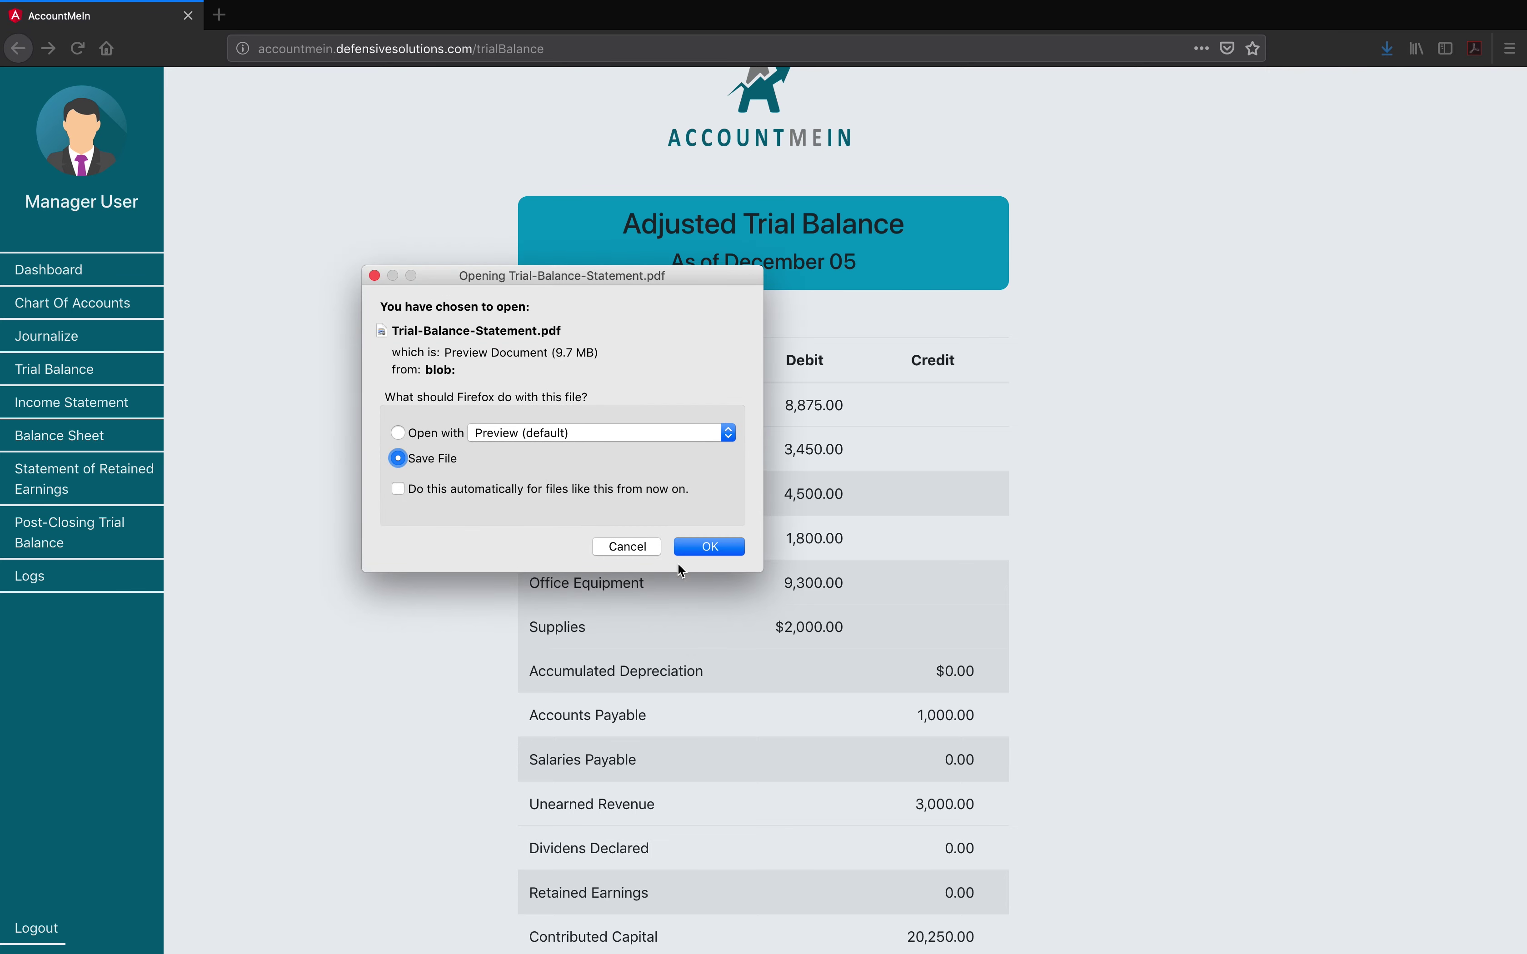
left_click(694, 544)
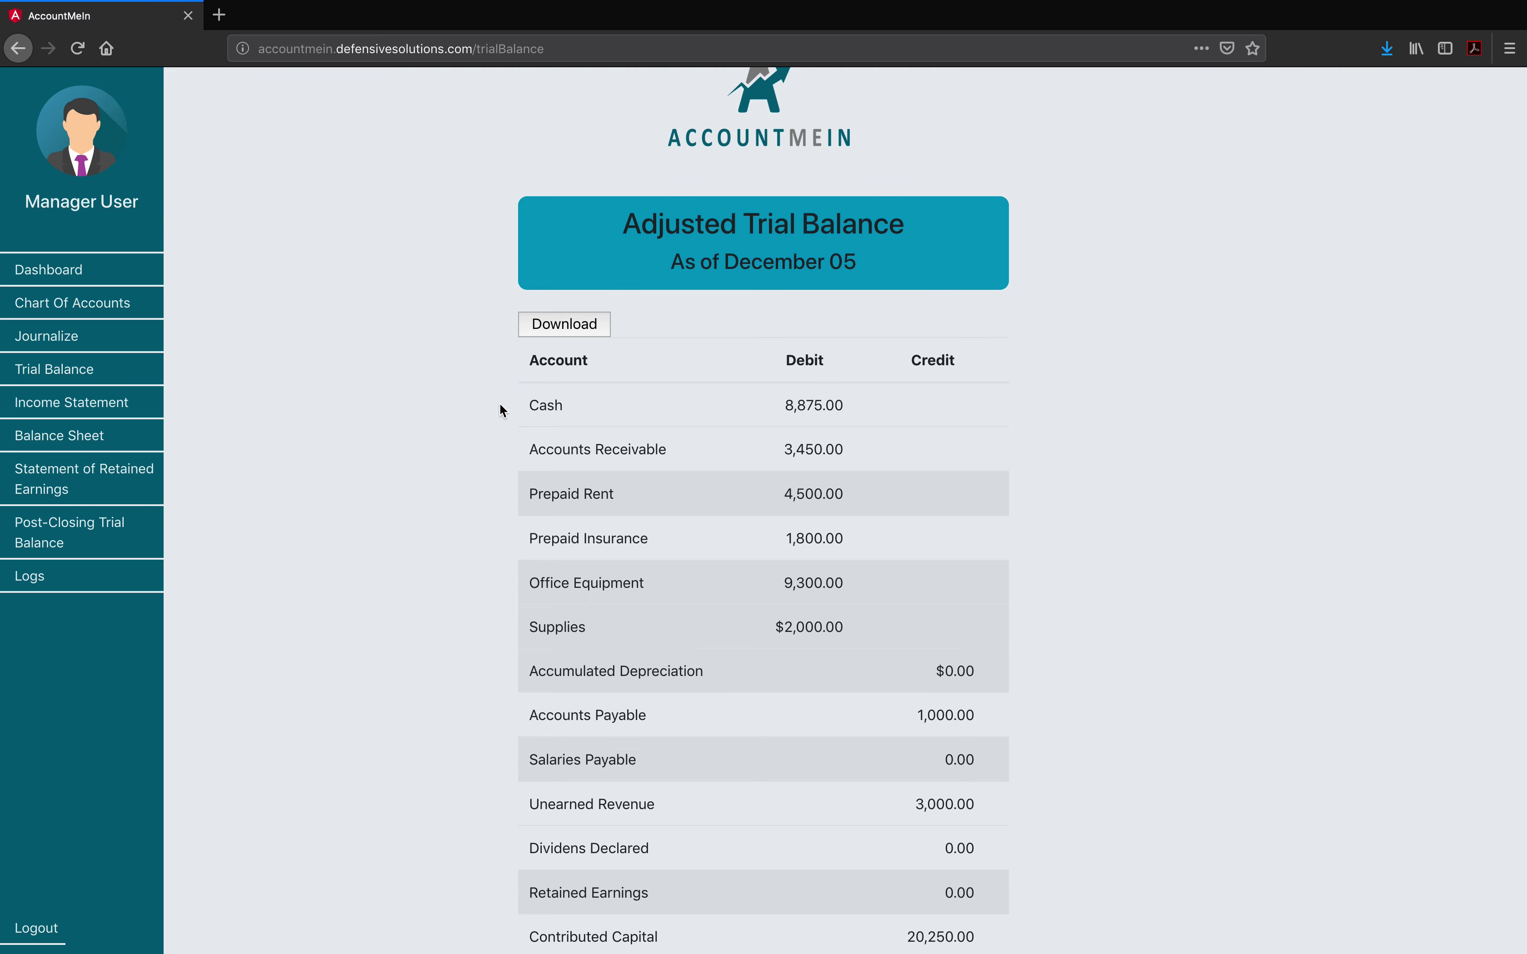
Step: Open the adjusted trial balance and scroll through its accounts
left_click(48, 532)
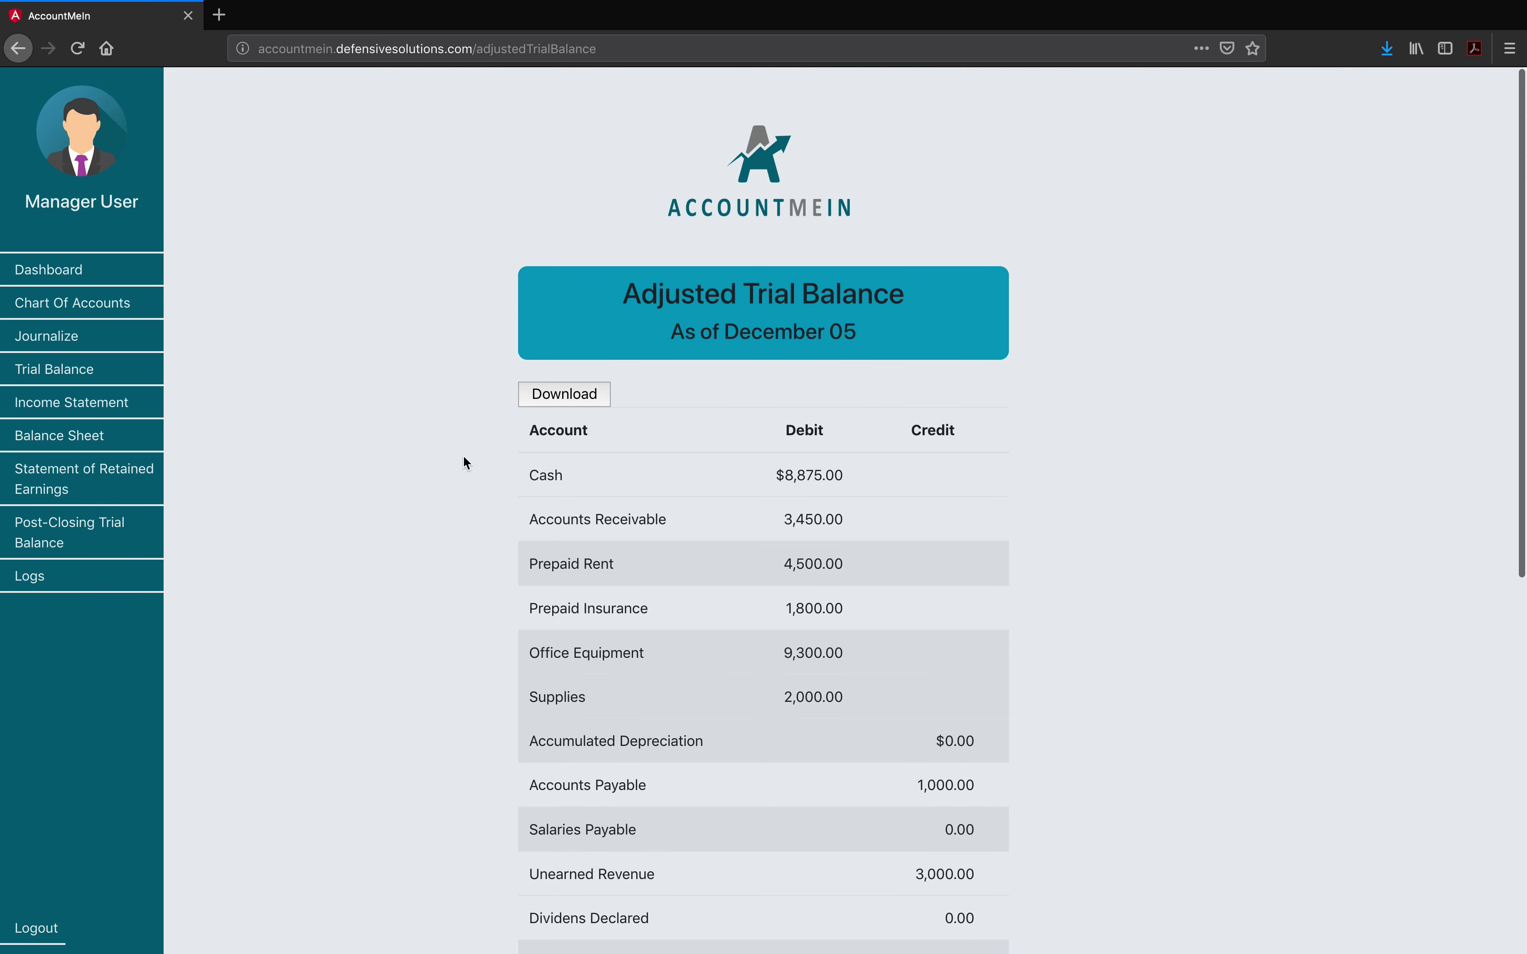
scroll(497, 502, "down", 10)
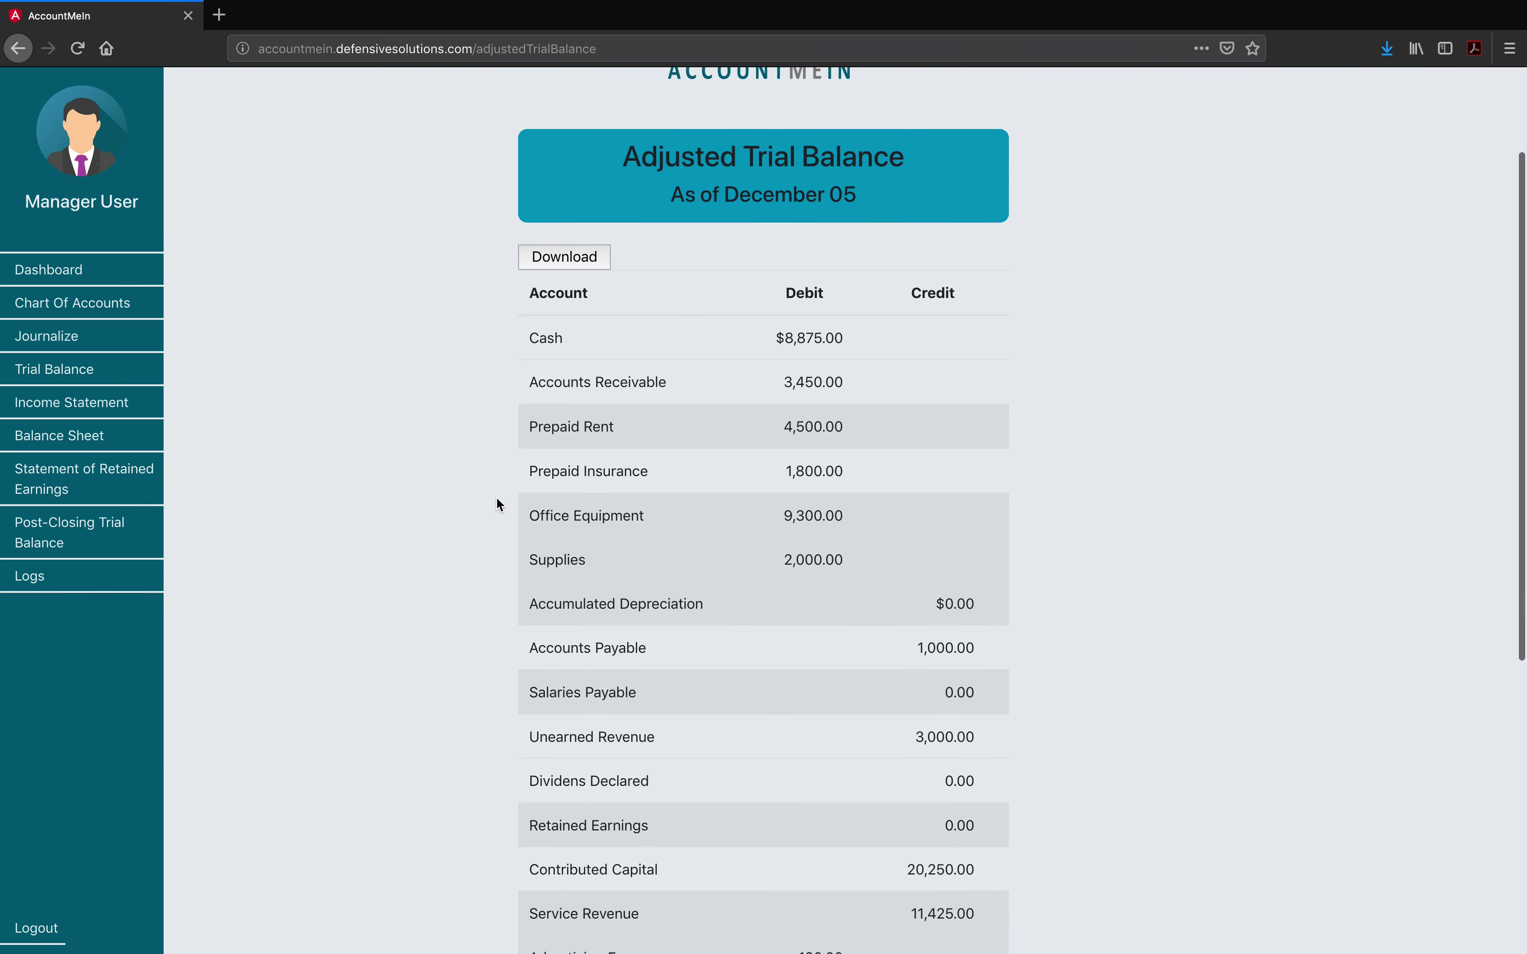
scroll(499, 503, "down", 1)
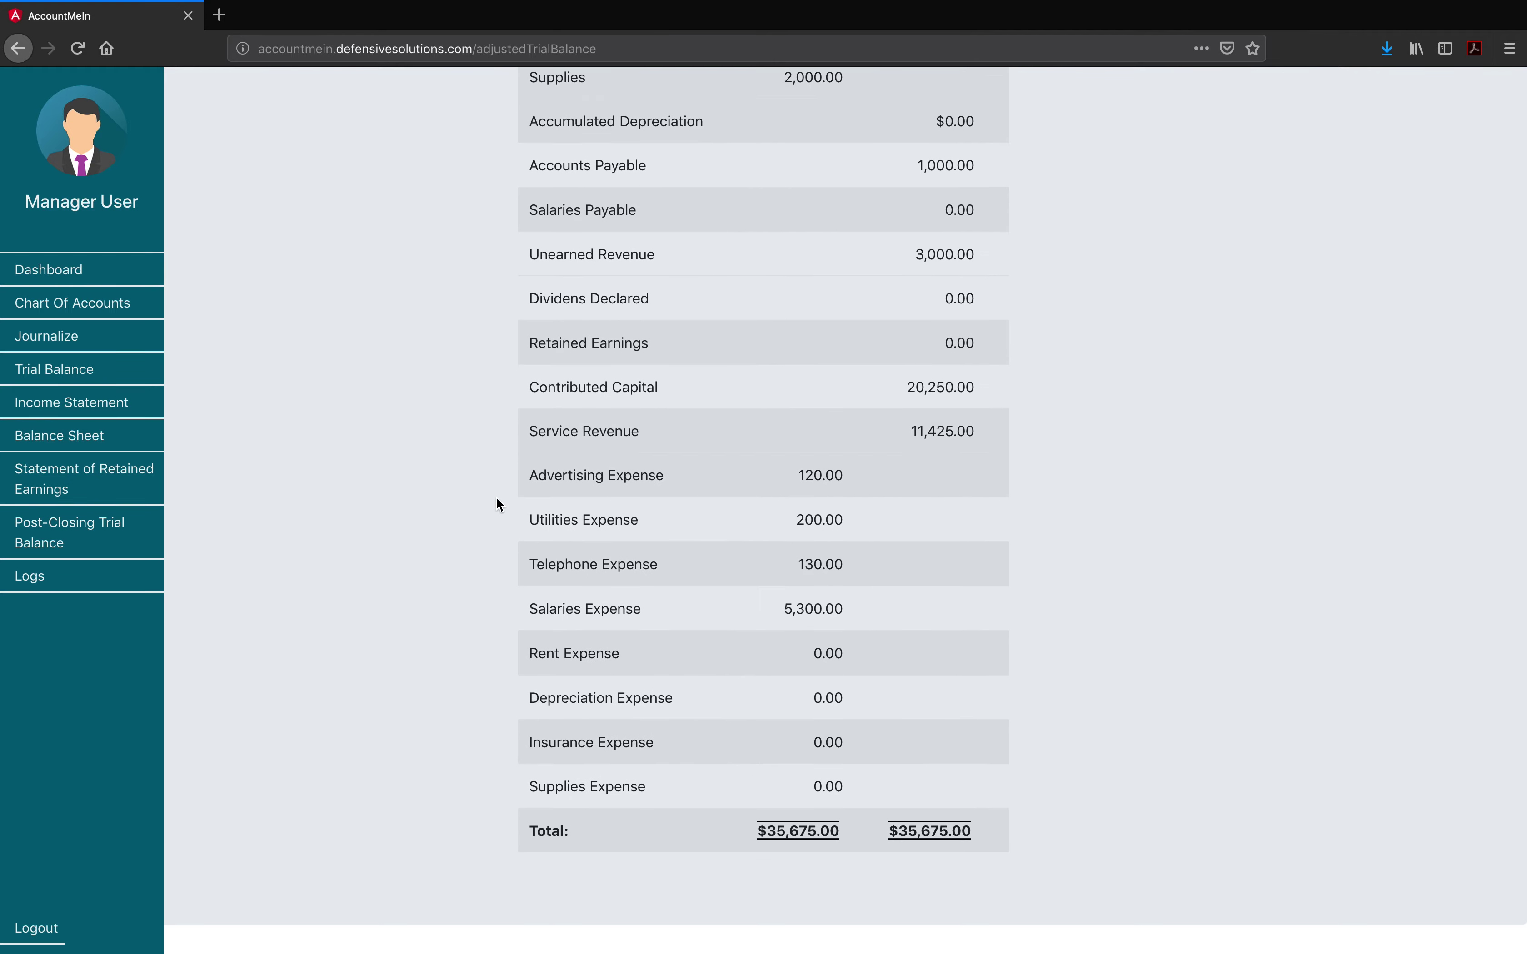
scroll(496, 503, "up", 10)
Step: Scan the trial balance, then bring up the income statement as of December 05
left_click(80, 368)
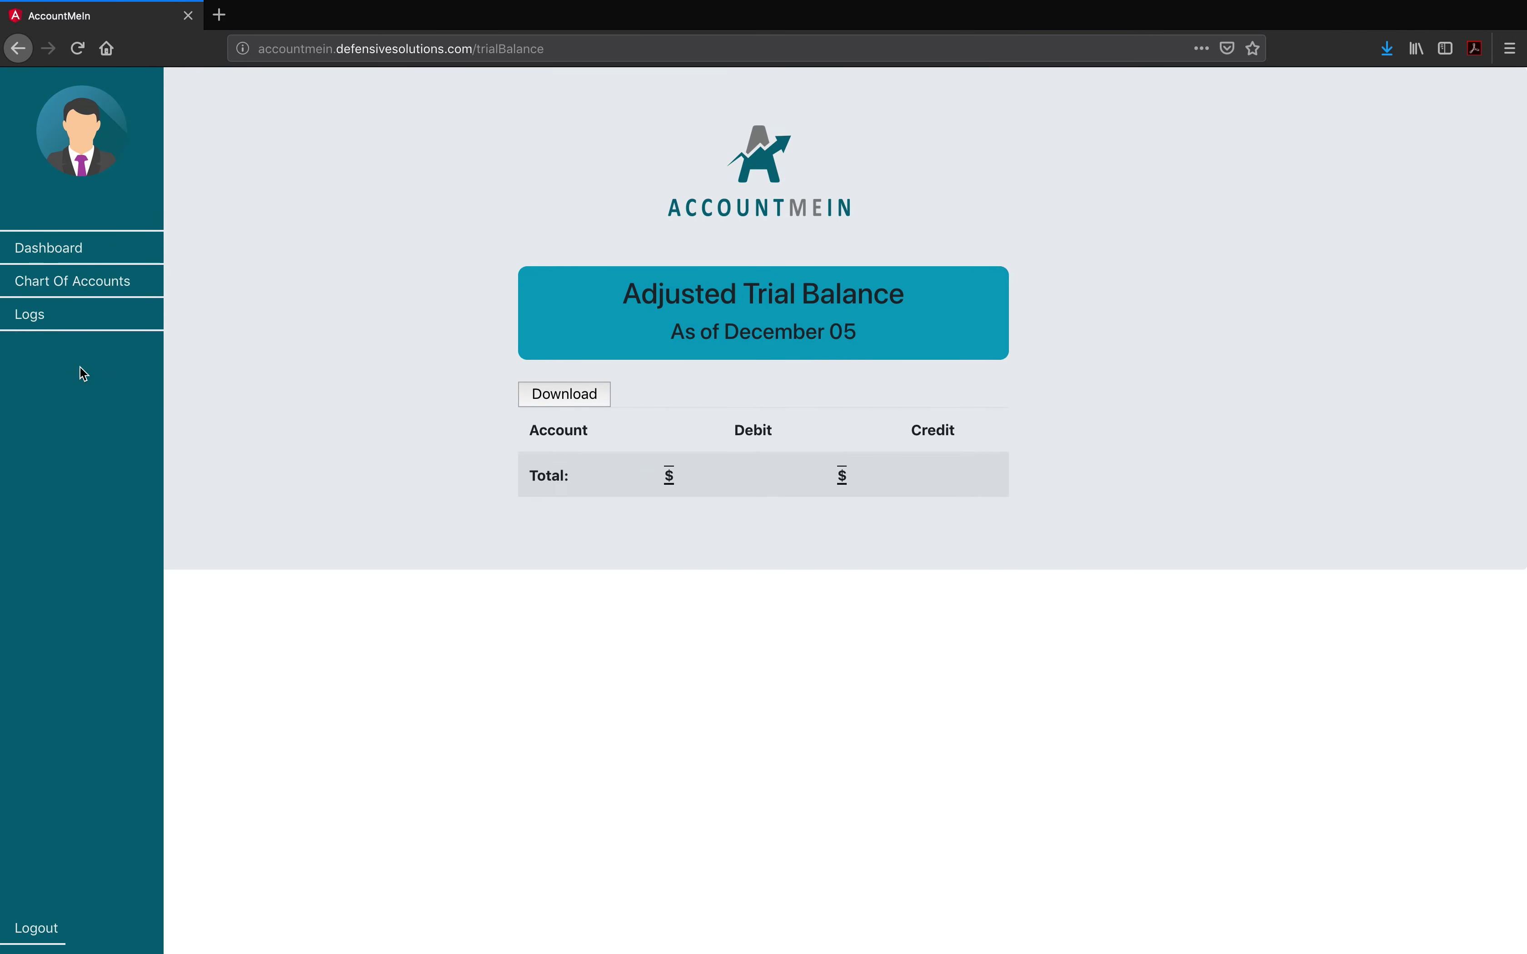
scroll(453, 483, "down", 10)
scroll(453, 484, "up", 2)
scroll(454, 486, "up", 8)
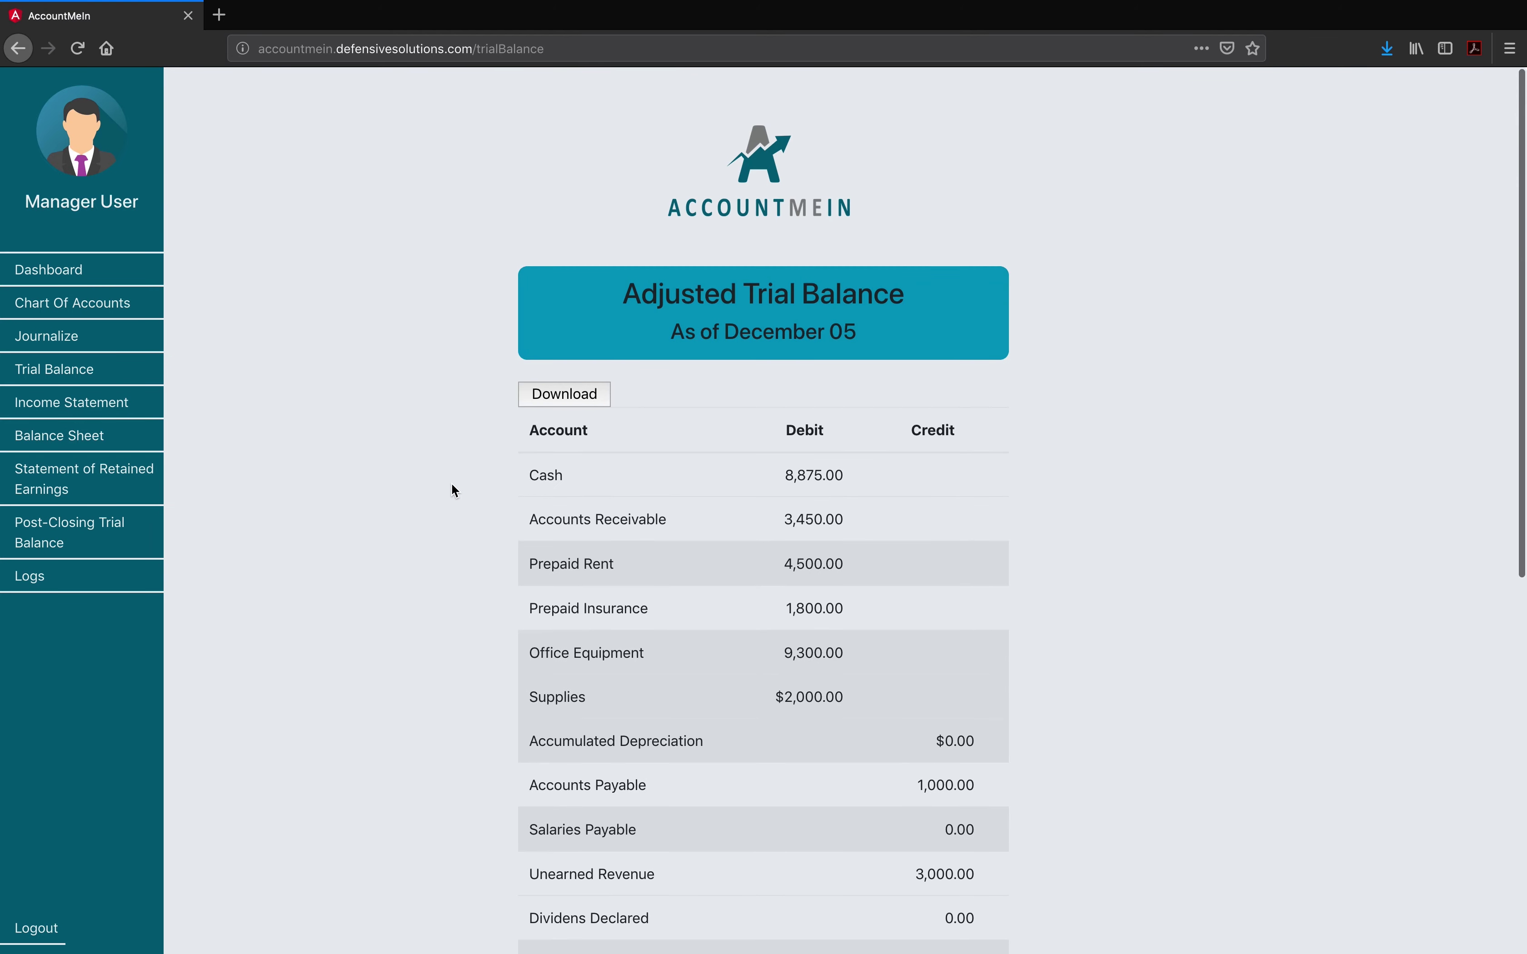
left_click(86, 404)
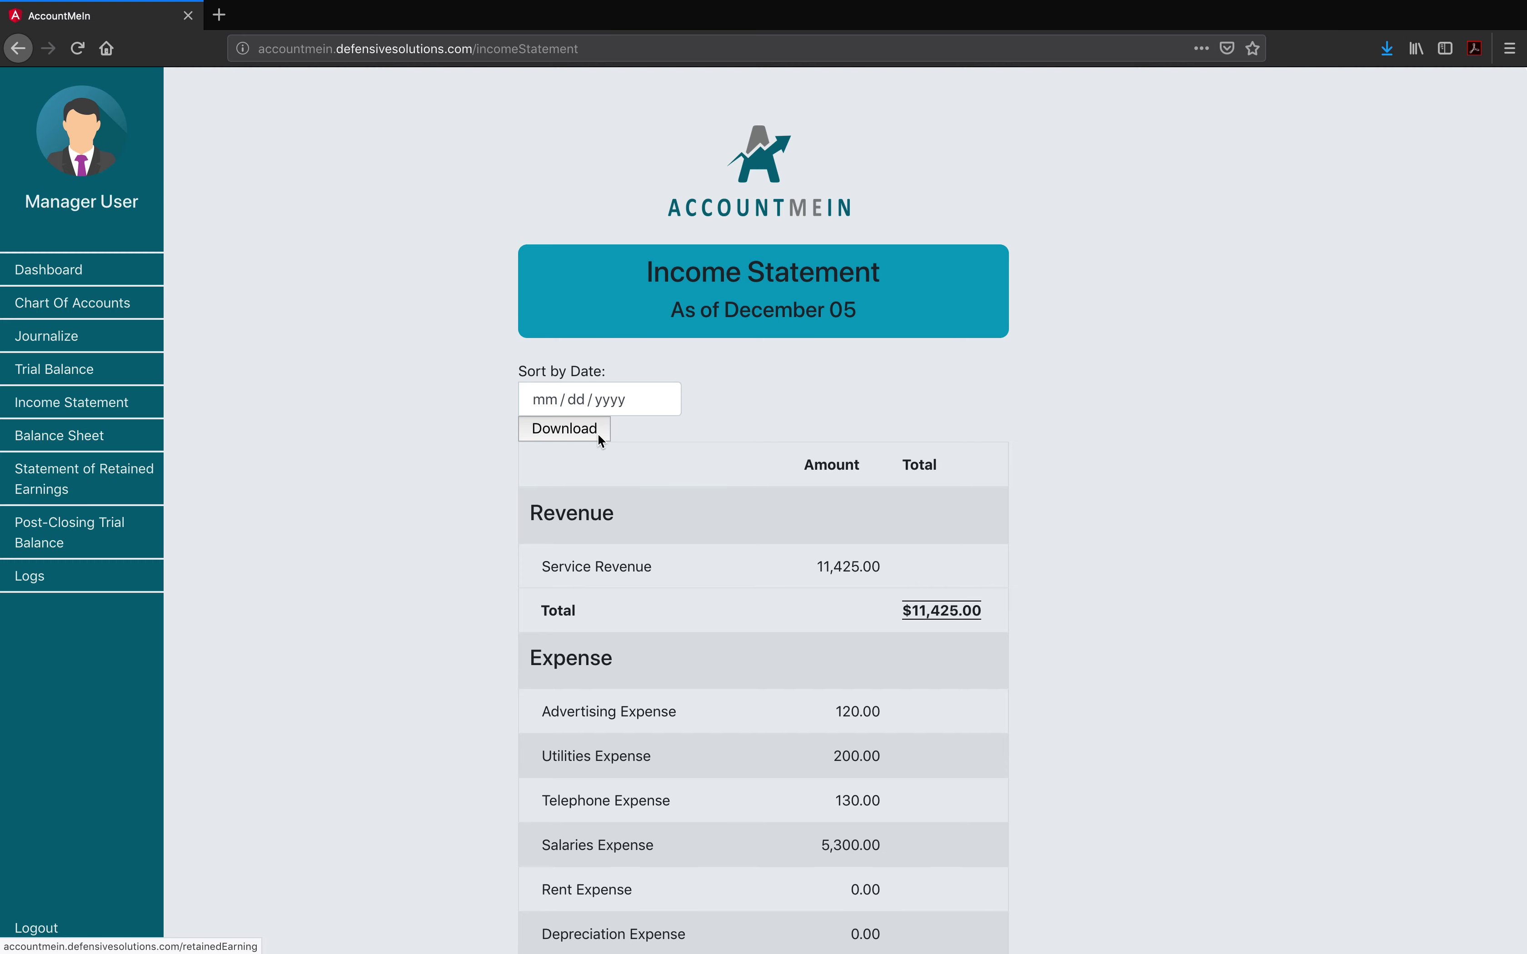
Step: Set the income statement's sort date to December 5, 2018, then go to the activity logs
left_click(605, 399)
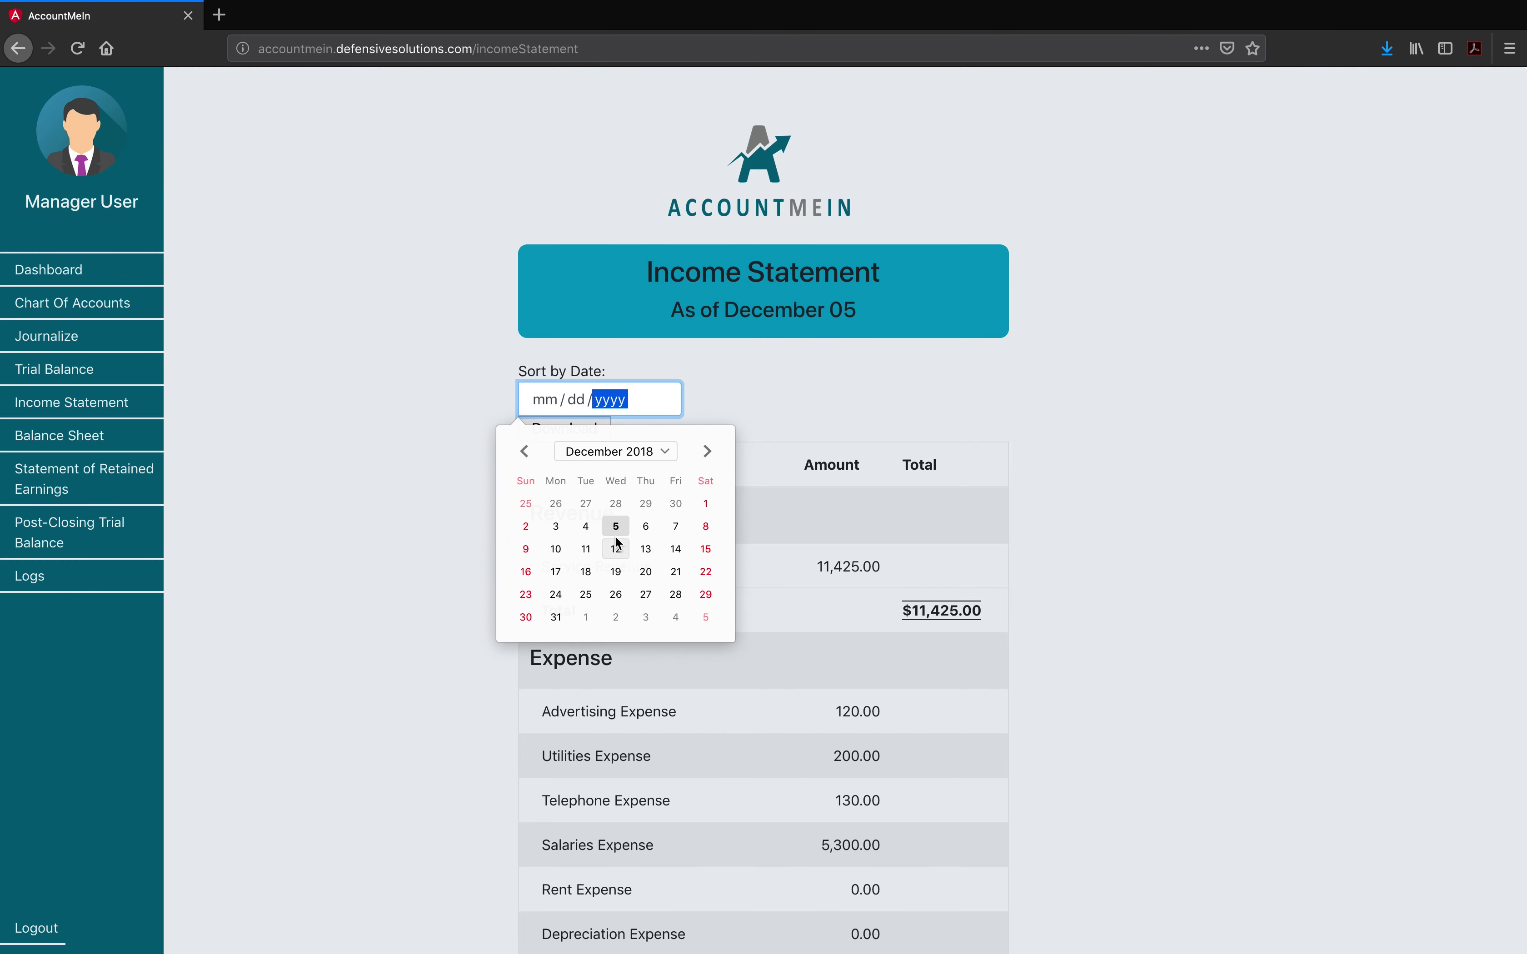
left_click(580, 530)
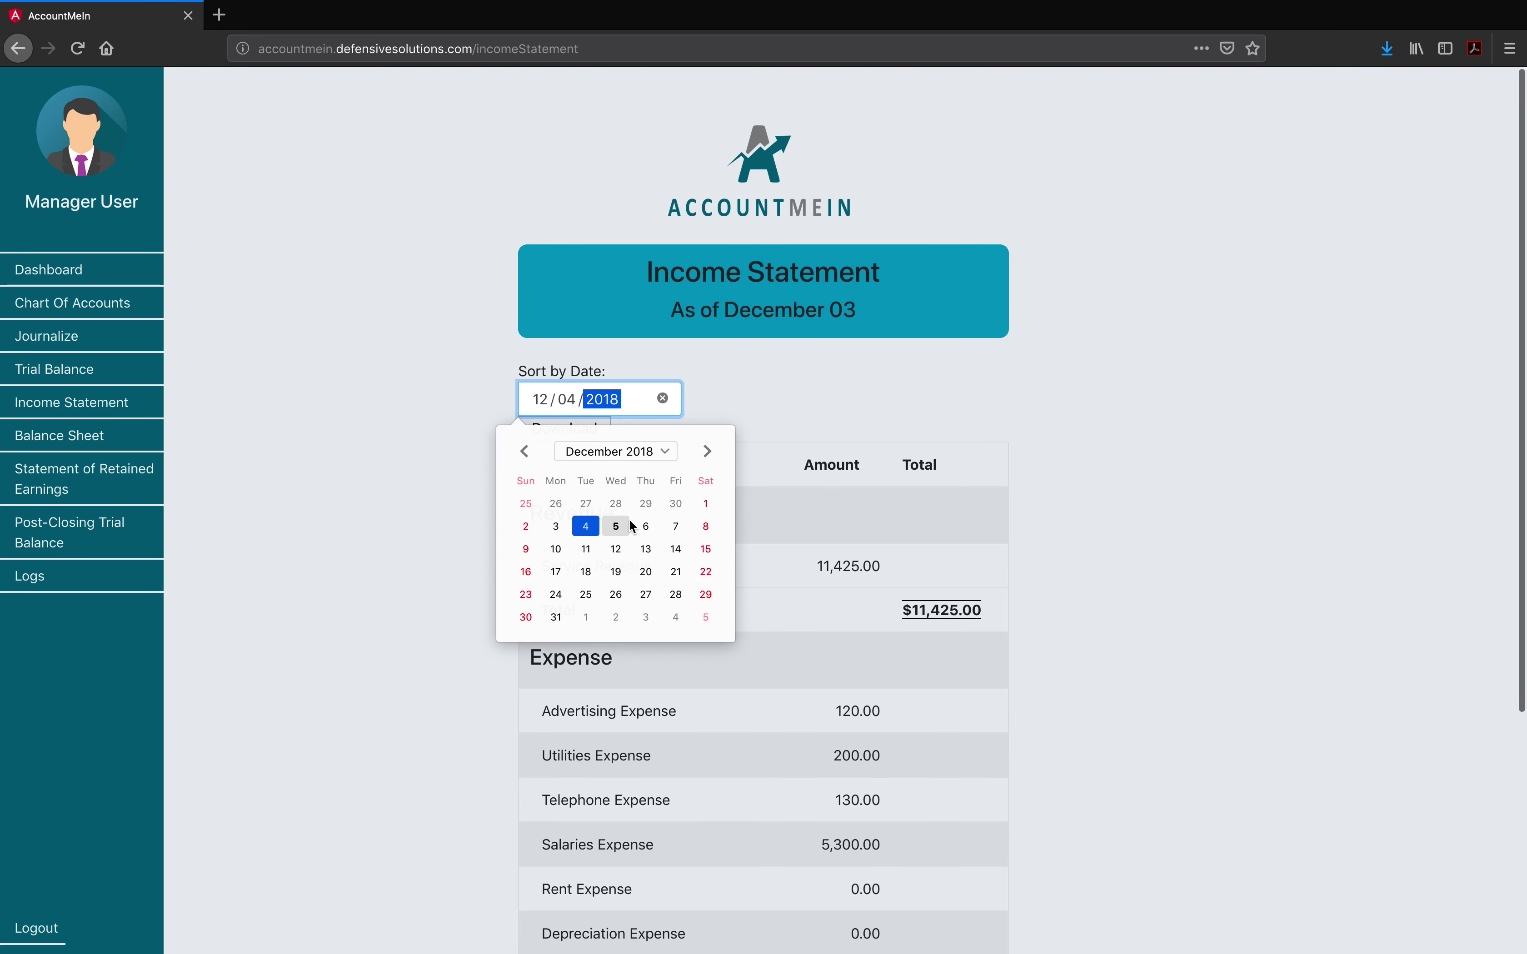
left_click(617, 525)
left_click(741, 396)
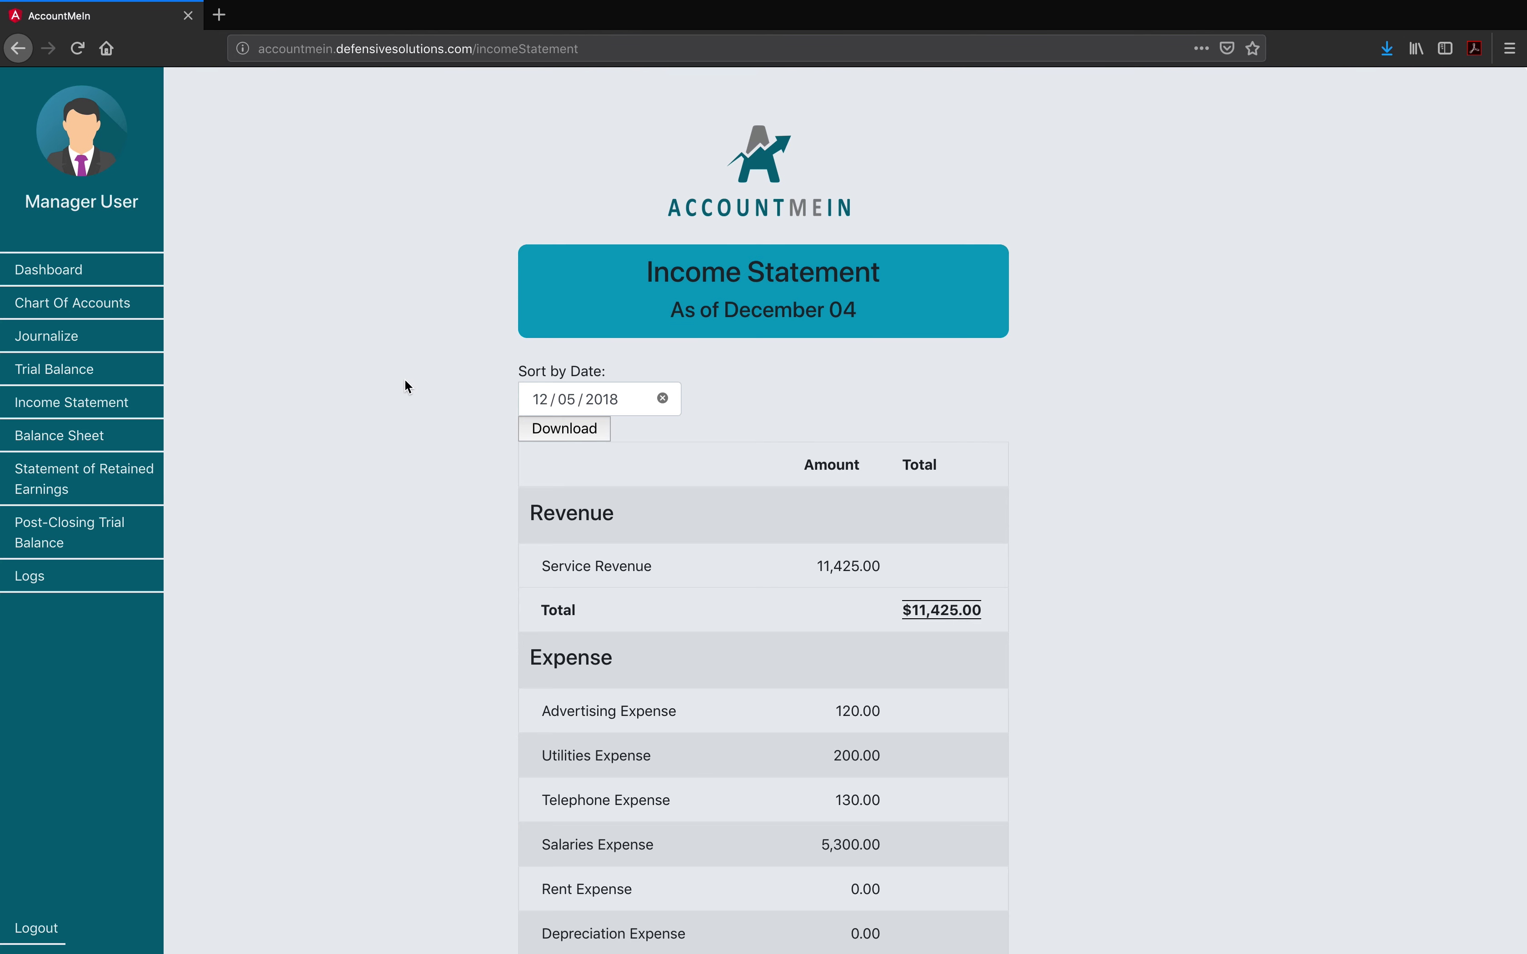
left_click(34, 587)
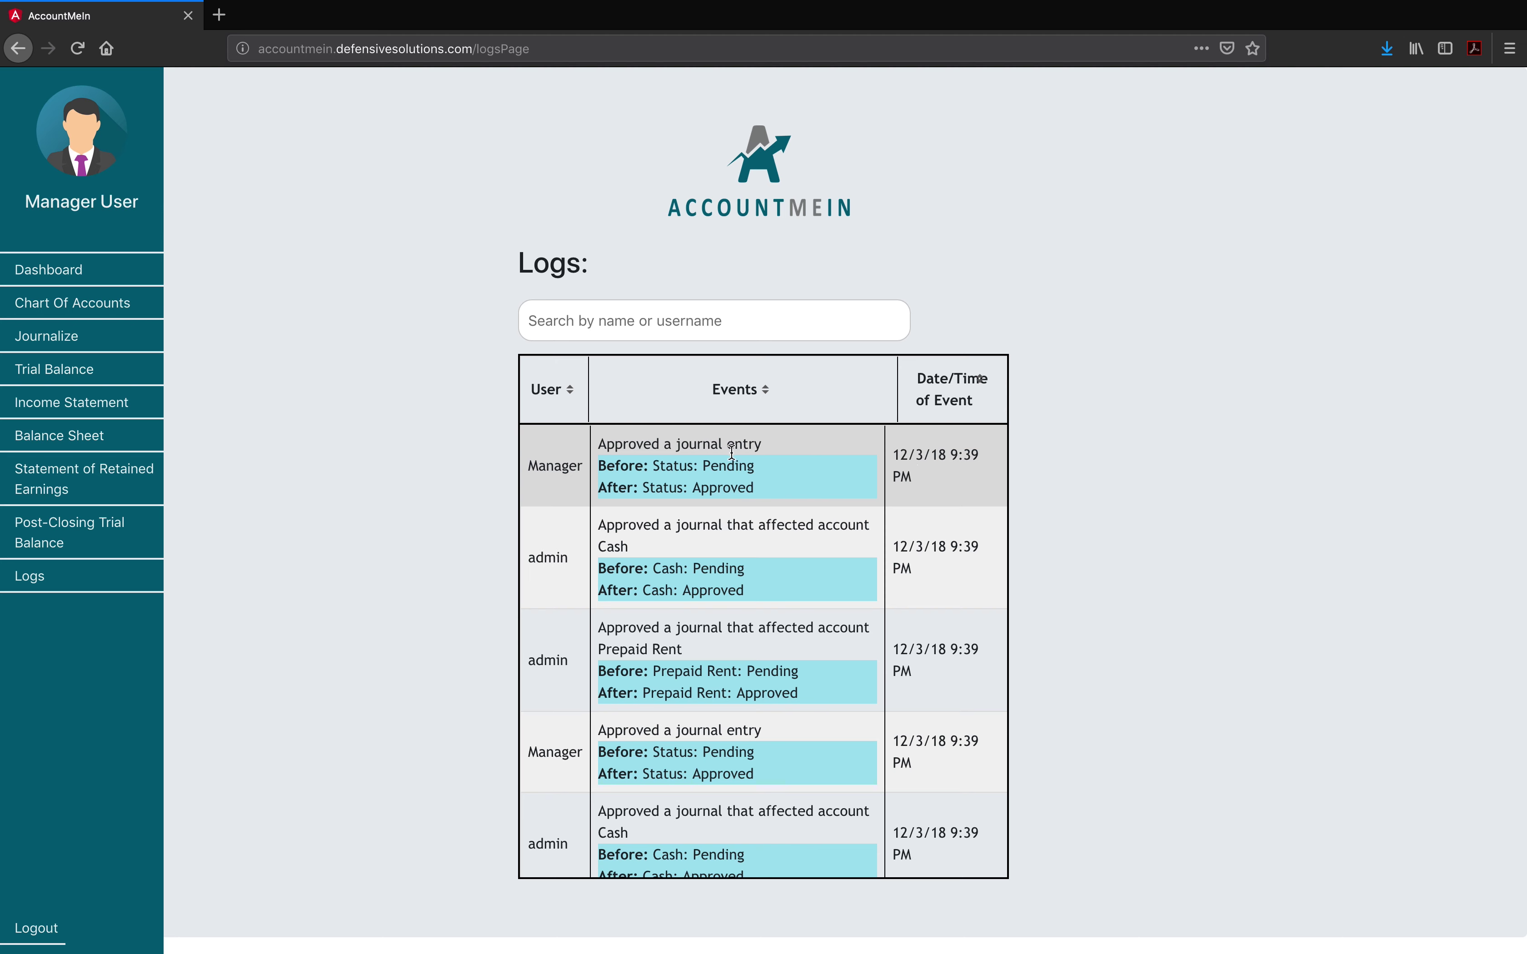
Step: Highlight the before-status and status-change text in the first log entry
left_click_drag(600, 467, 762, 472)
left_click_drag(737, 488, 772, 491)
left_click(603, 328)
type("Manger")
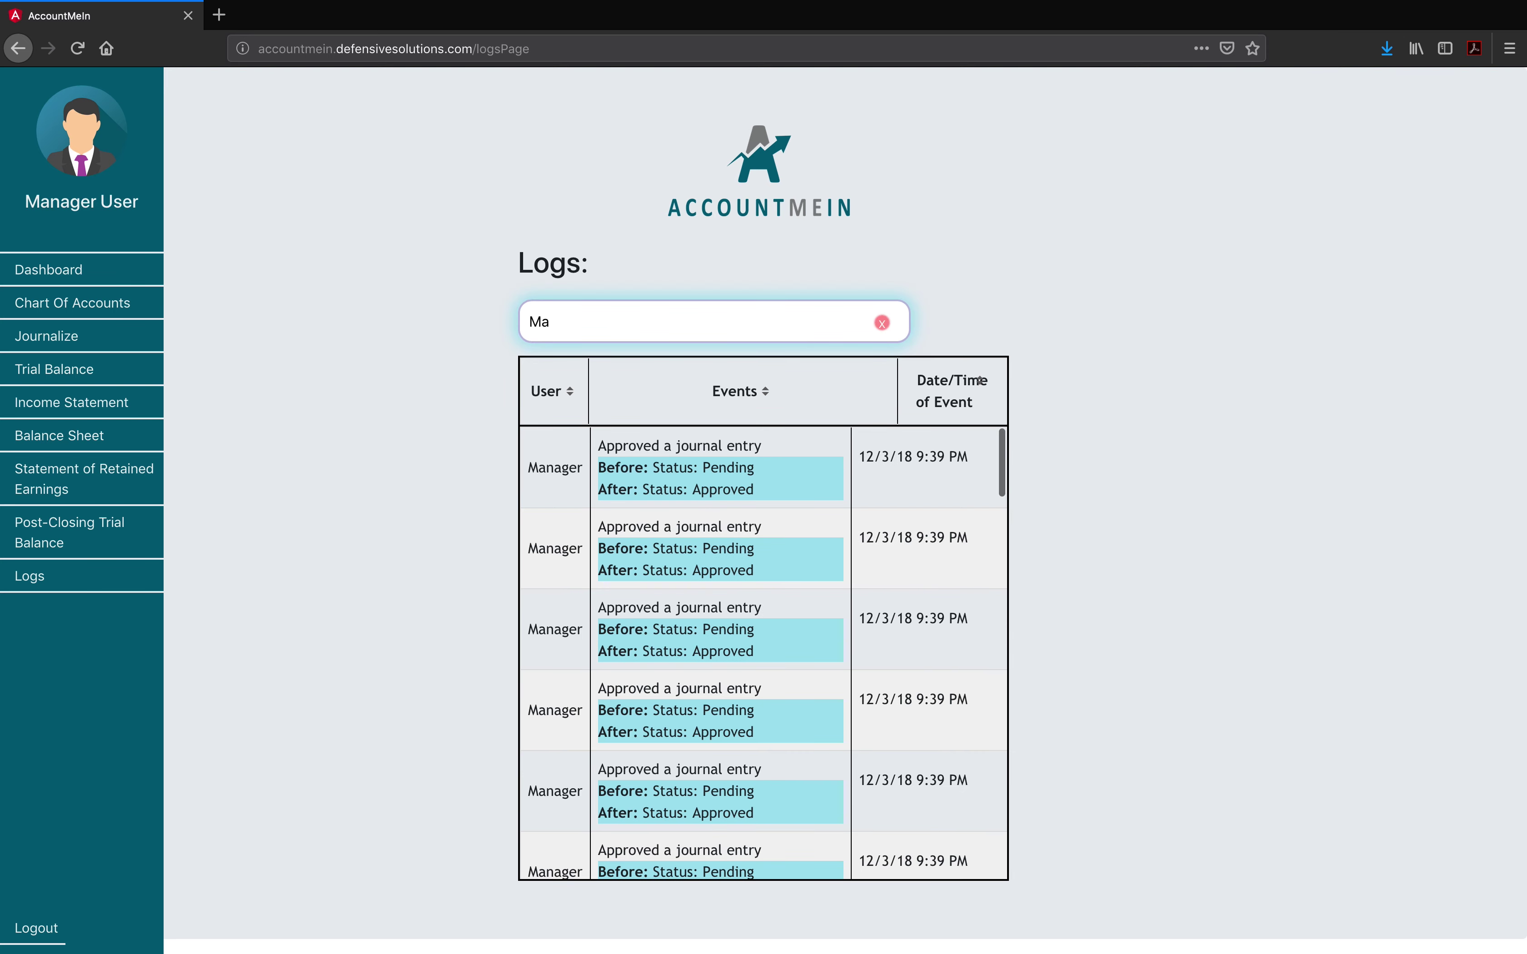
key("BackSpace")
key("BackSpace")
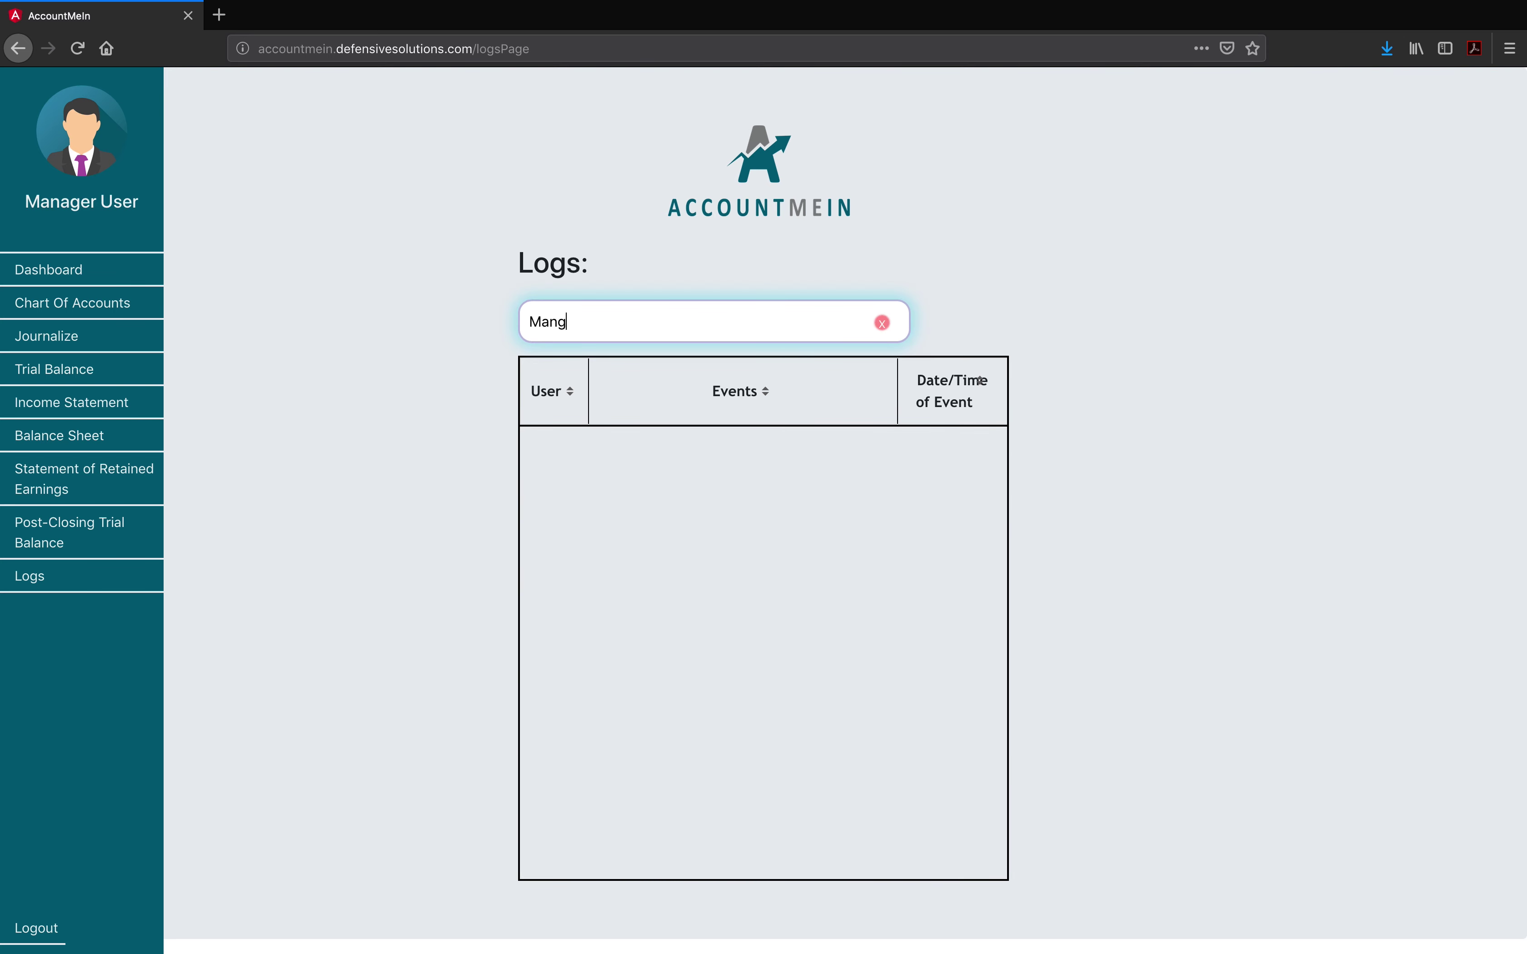
type("a")
key("BackSpace")
key("BackSpace")
type("ager")
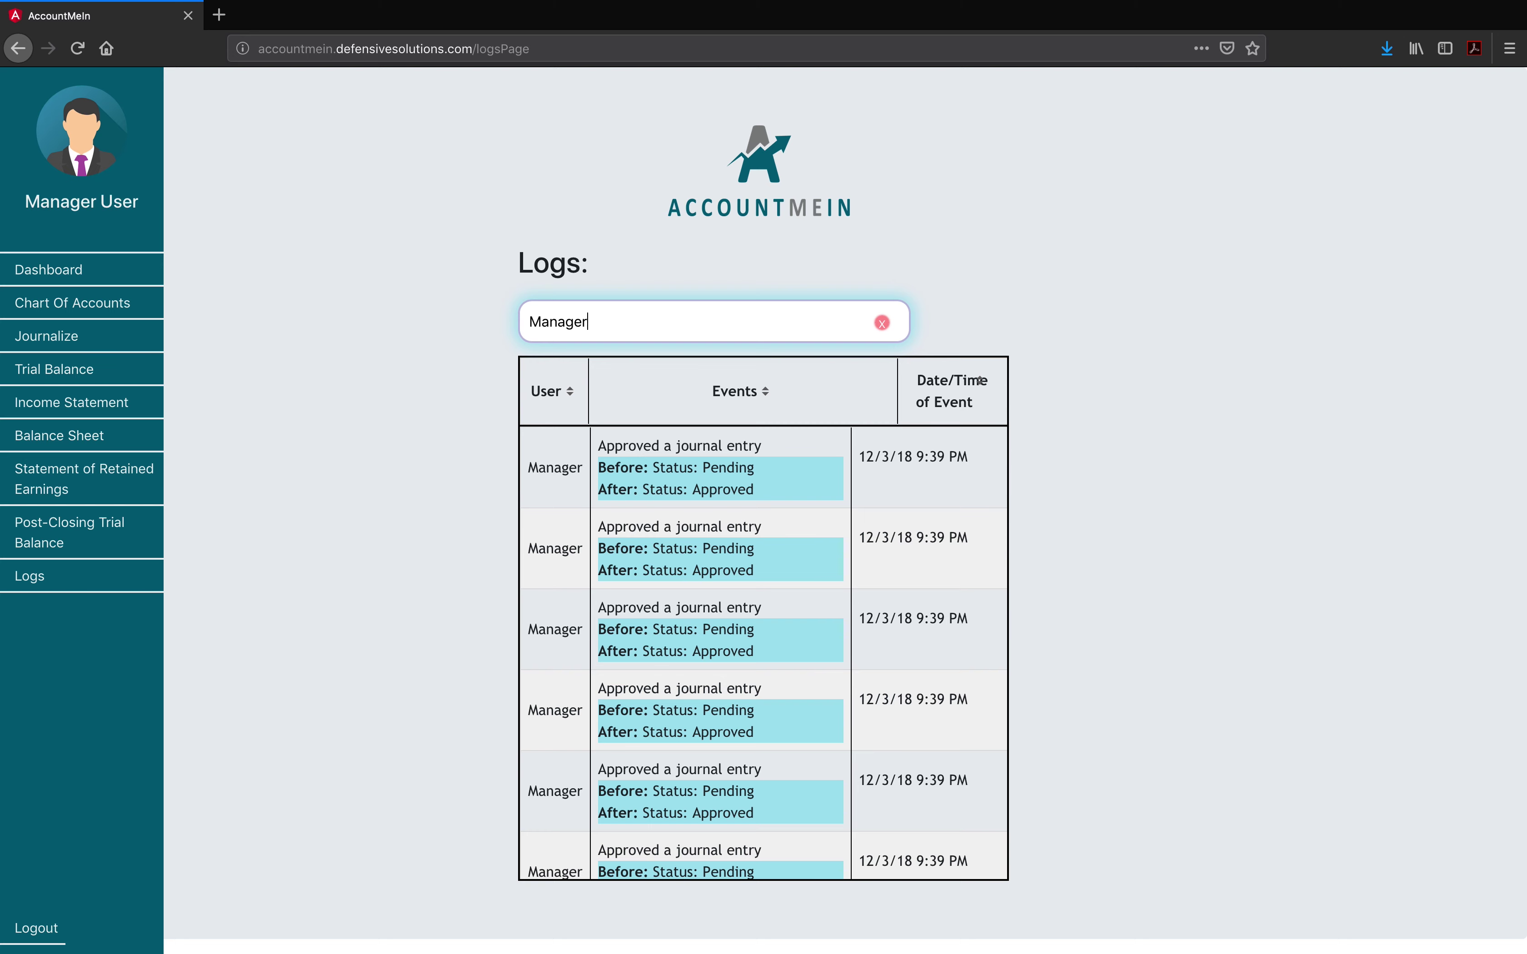
scroll(764, 631, "down", 5)
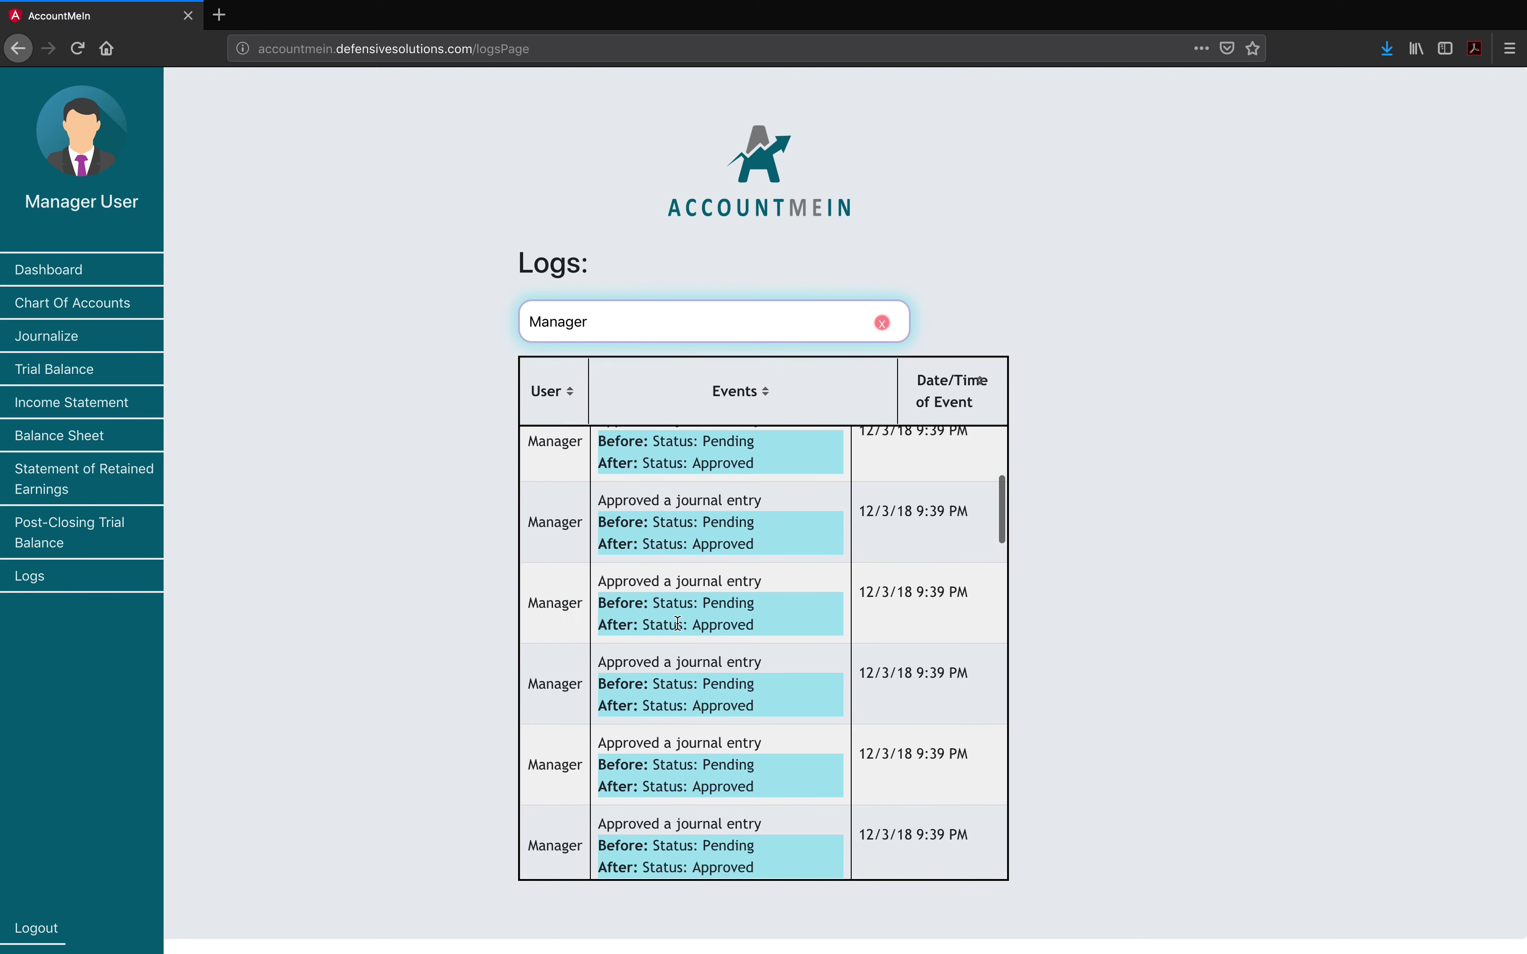
scroll(763, 631, "up", 5)
left_click_drag(634, 334, 451, 304)
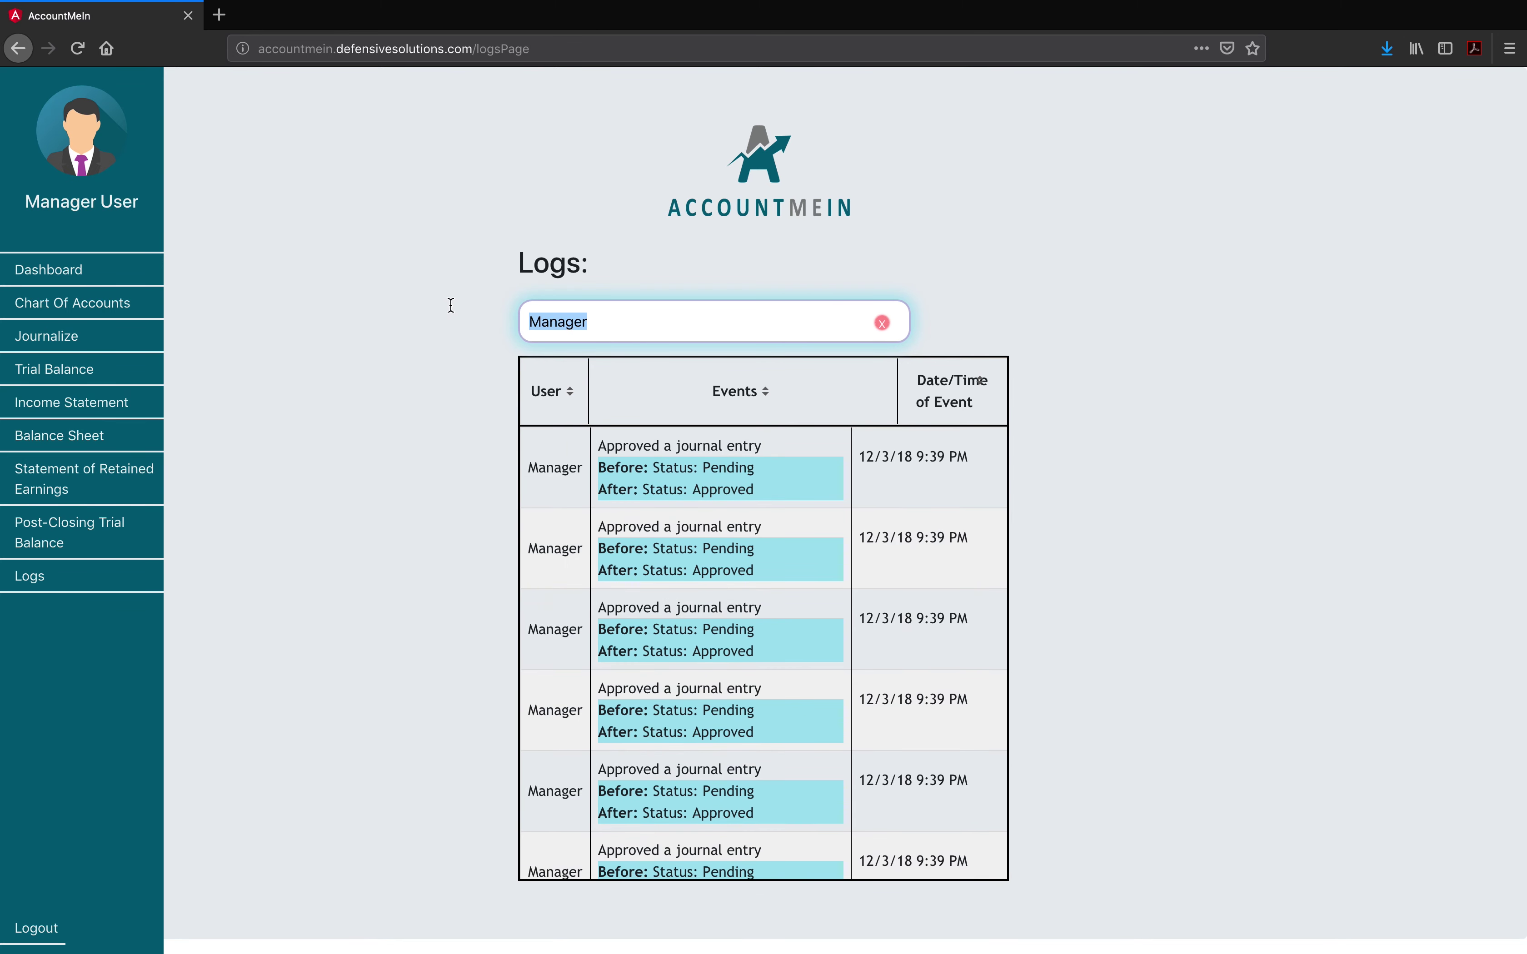
type("admin")
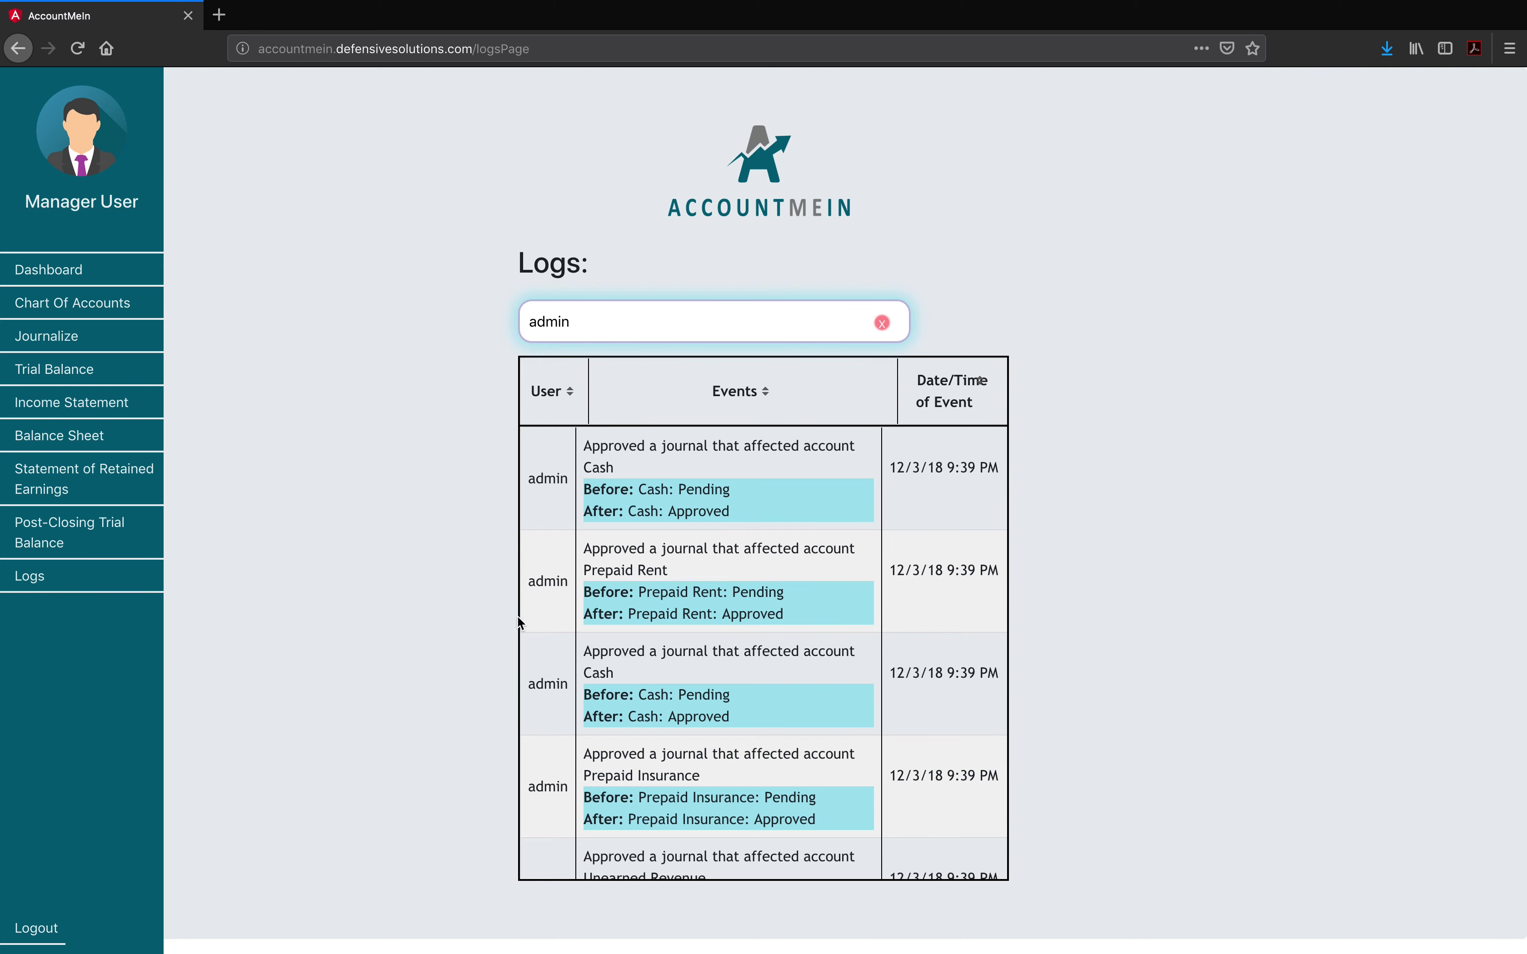
scroll(518, 624, "down", 3)
scroll(568, 568, "up", 3)
left_click_drag(600, 318, 404, 312)
type("Account")
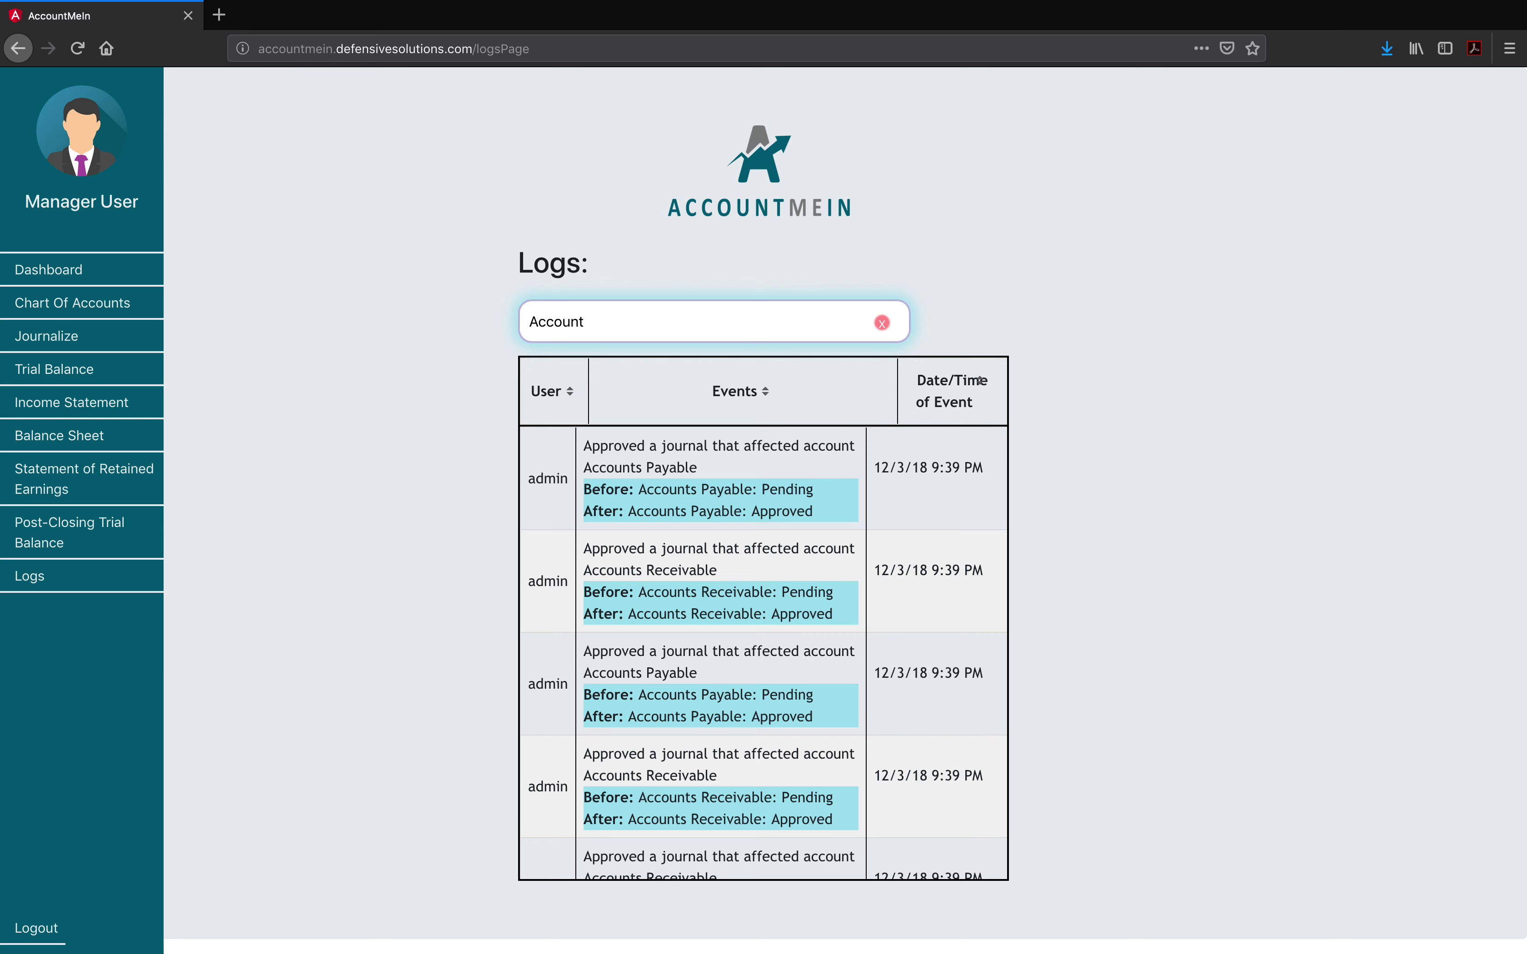
key("BackSpace")
key("BackSpace")
key("BackSpace")
key("BackSpace")
key("BackSpace")
key("BackSpace")
key("BackSpace")
type("a")
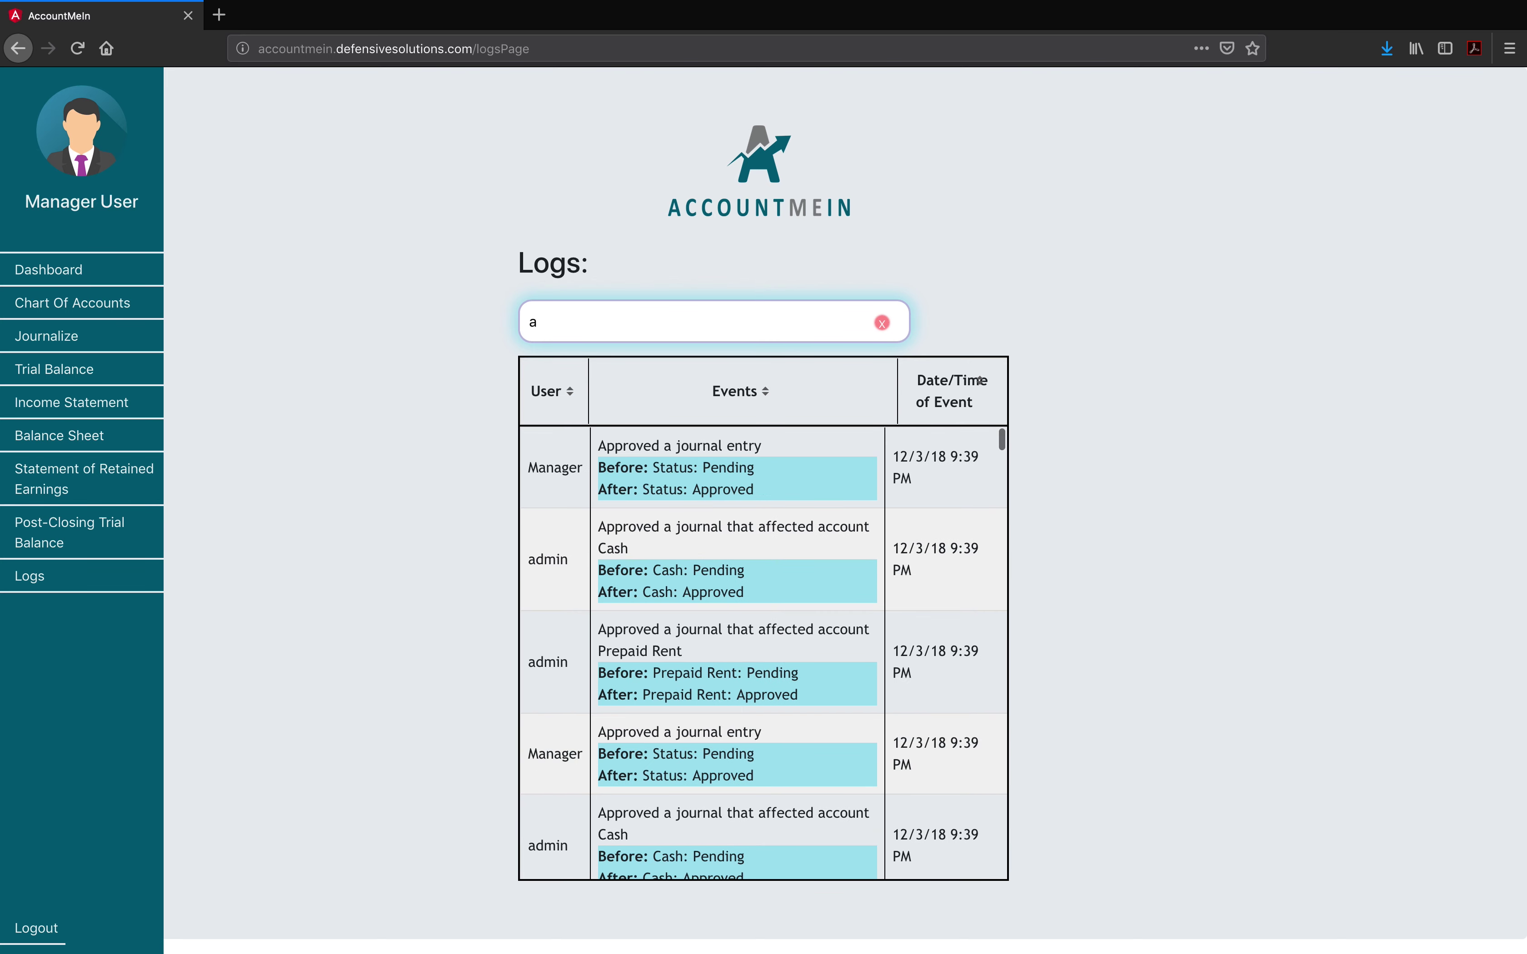
type("ccount")
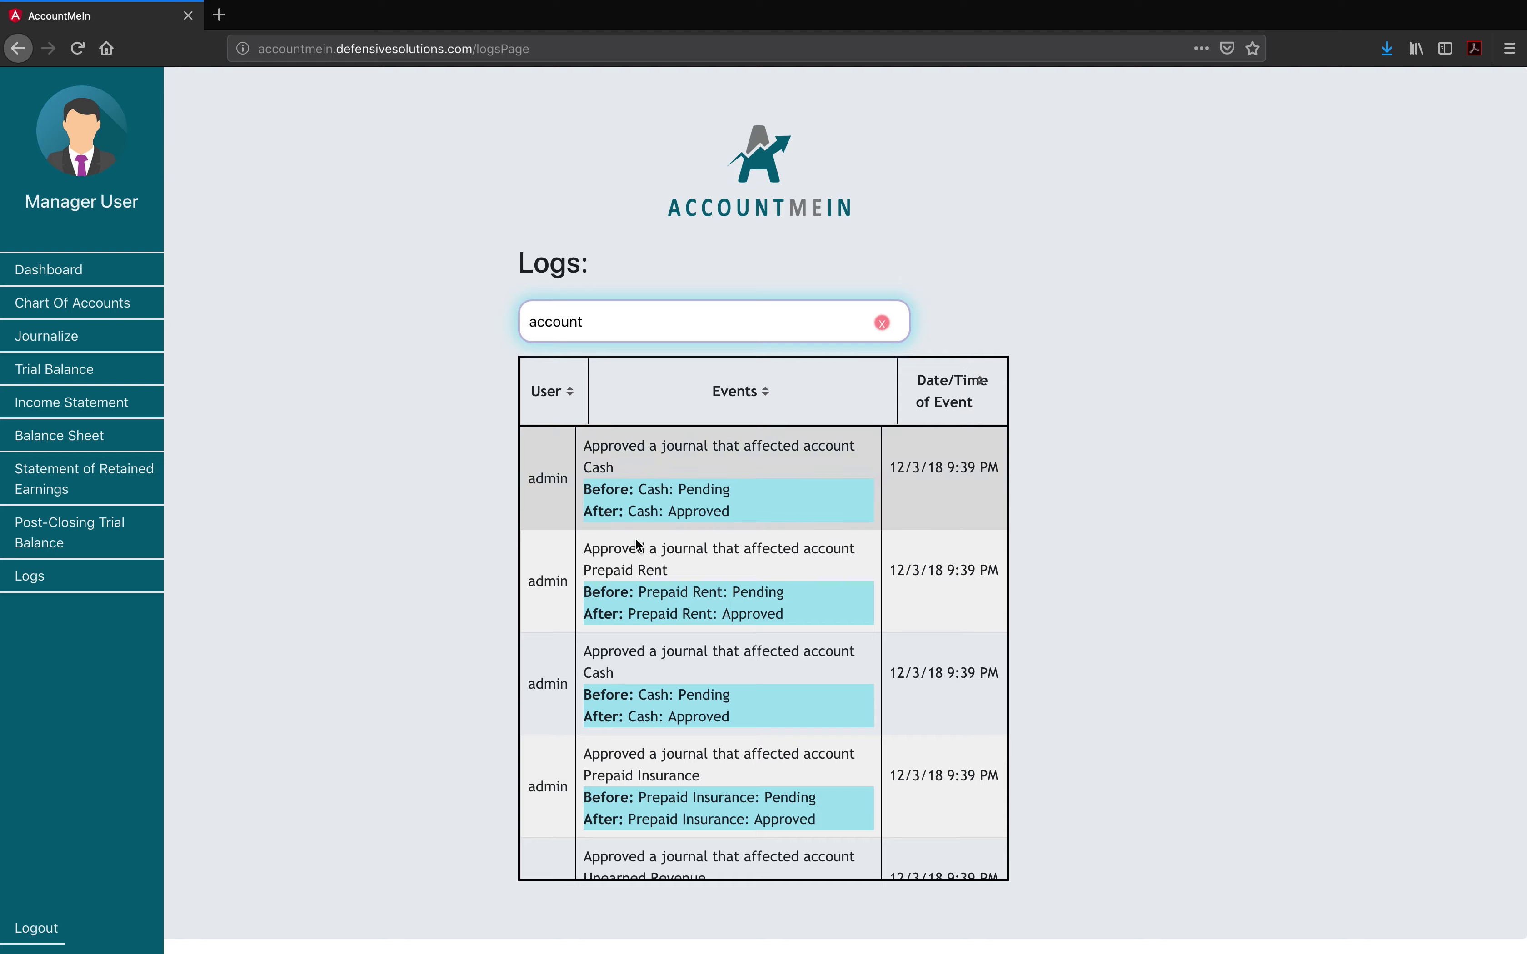
scroll(676, 572, "down", 5)
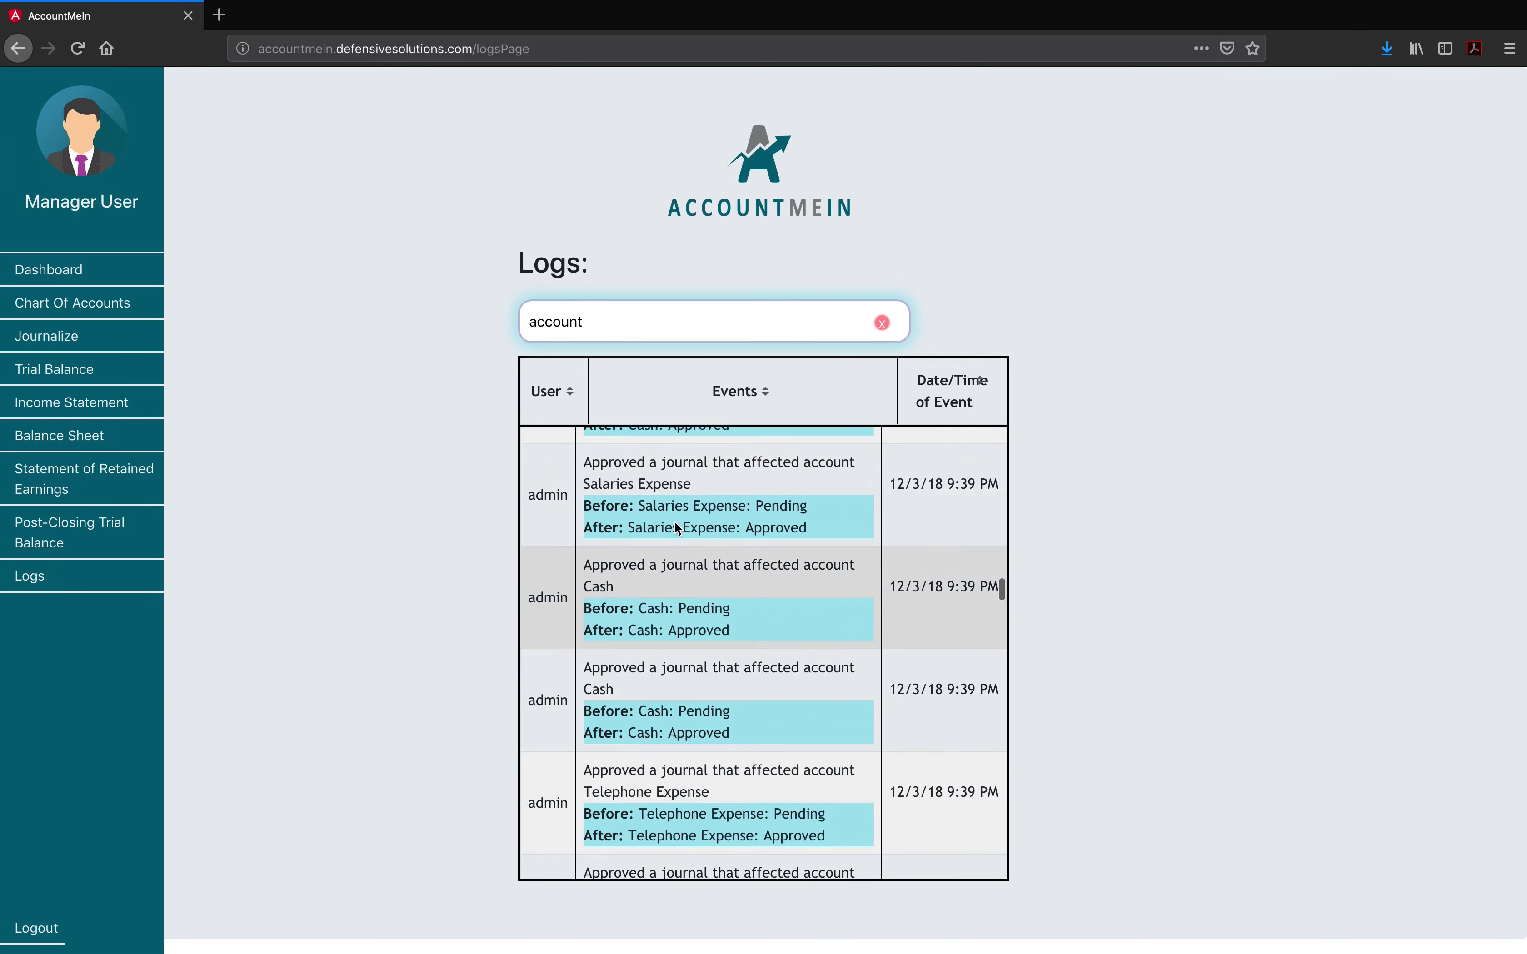
left_click_drag(617, 324, 401, 318)
key("BackSpace")
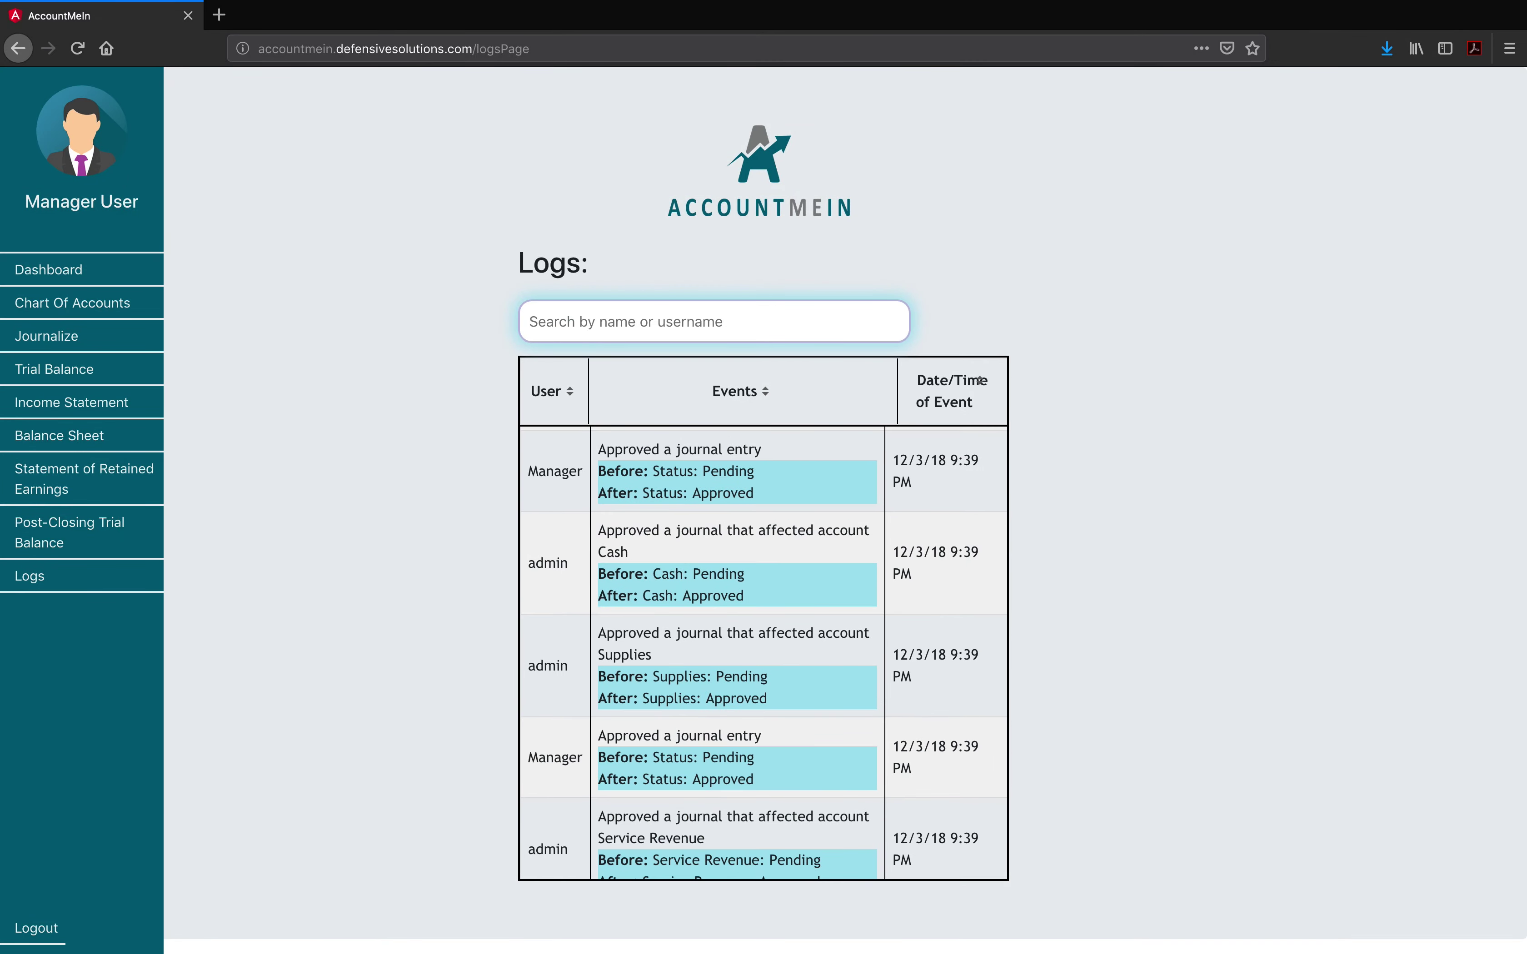
scroll(748, 668, "down", 3)
scroll(749, 668, "down", 10)
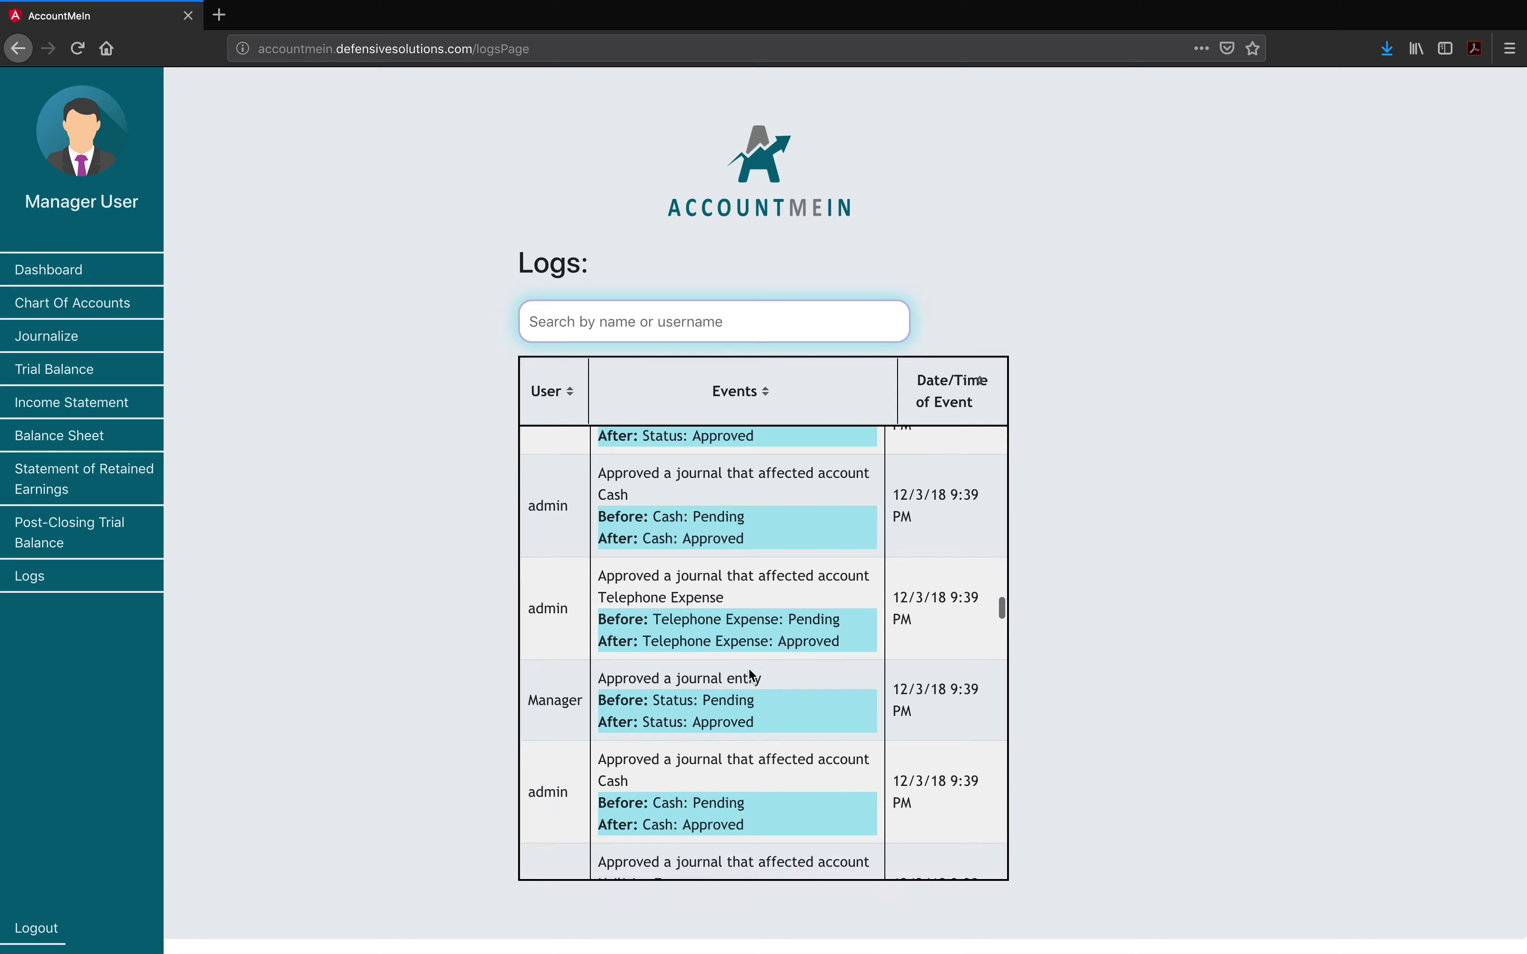
scroll(768, 514, "down", 3)
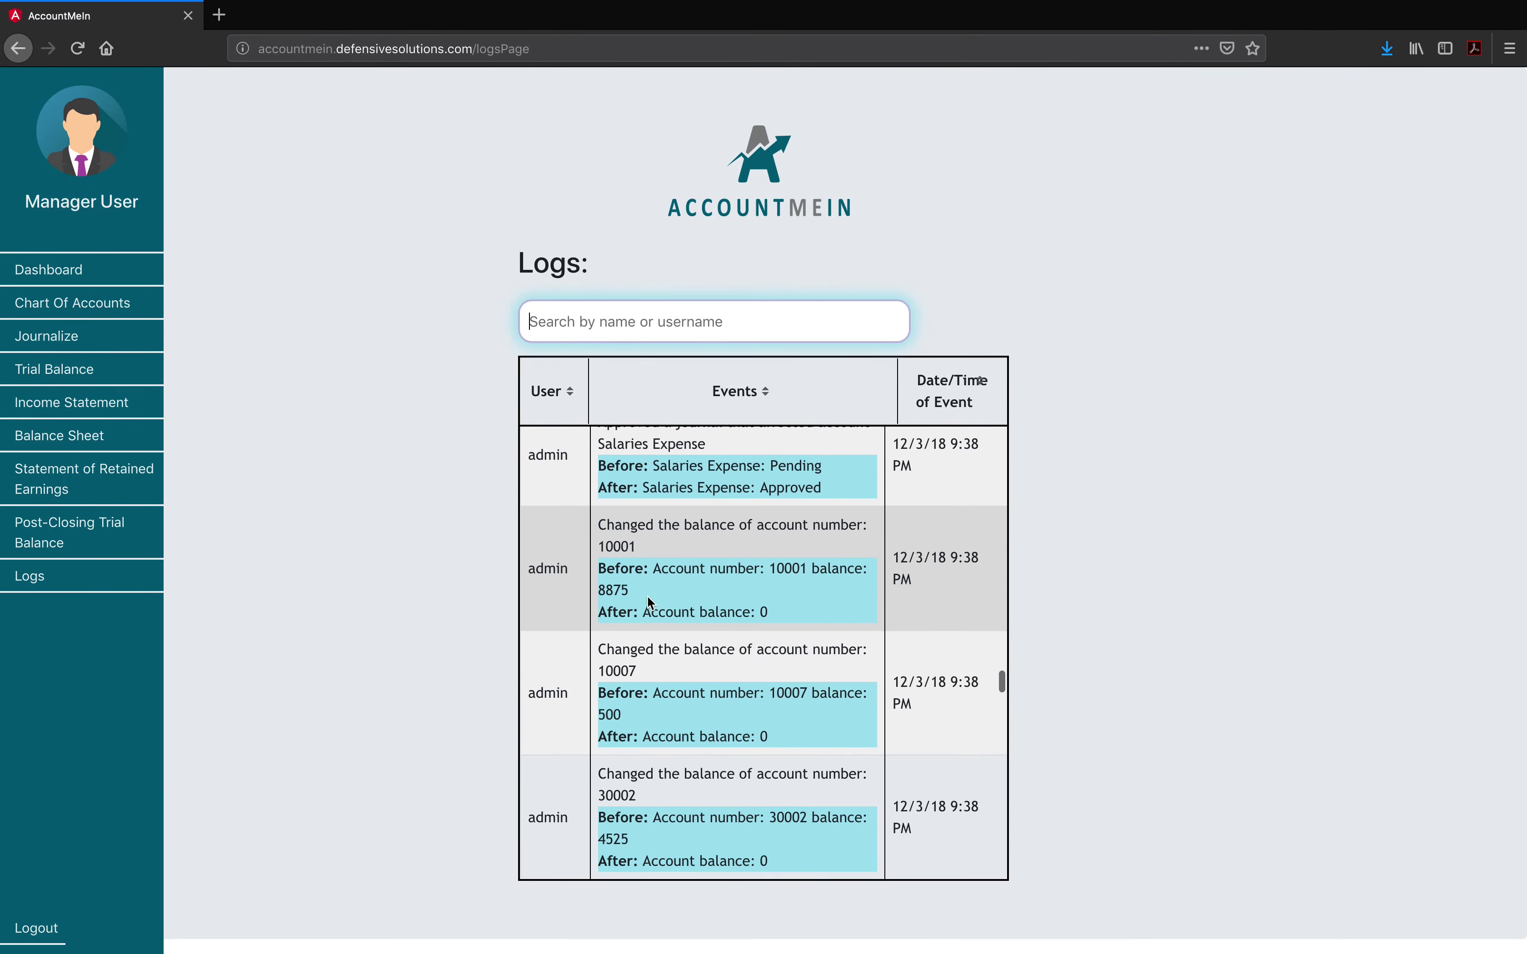
scroll(646, 596, "up", 15)
scroll(647, 597, "up", 5)
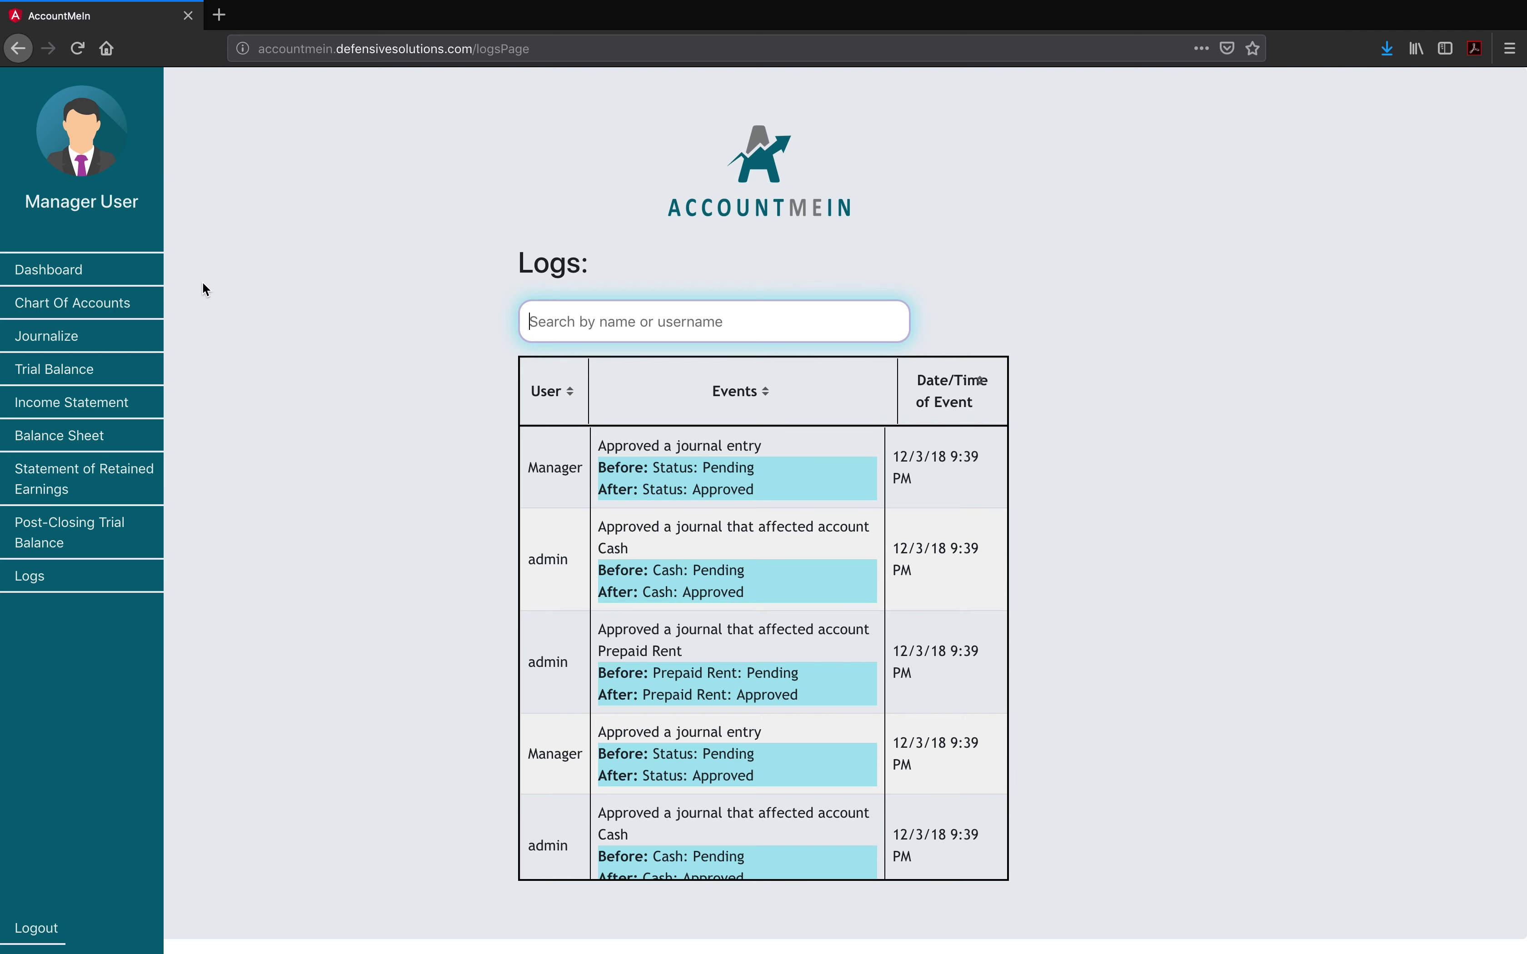
left_click(53, 275)
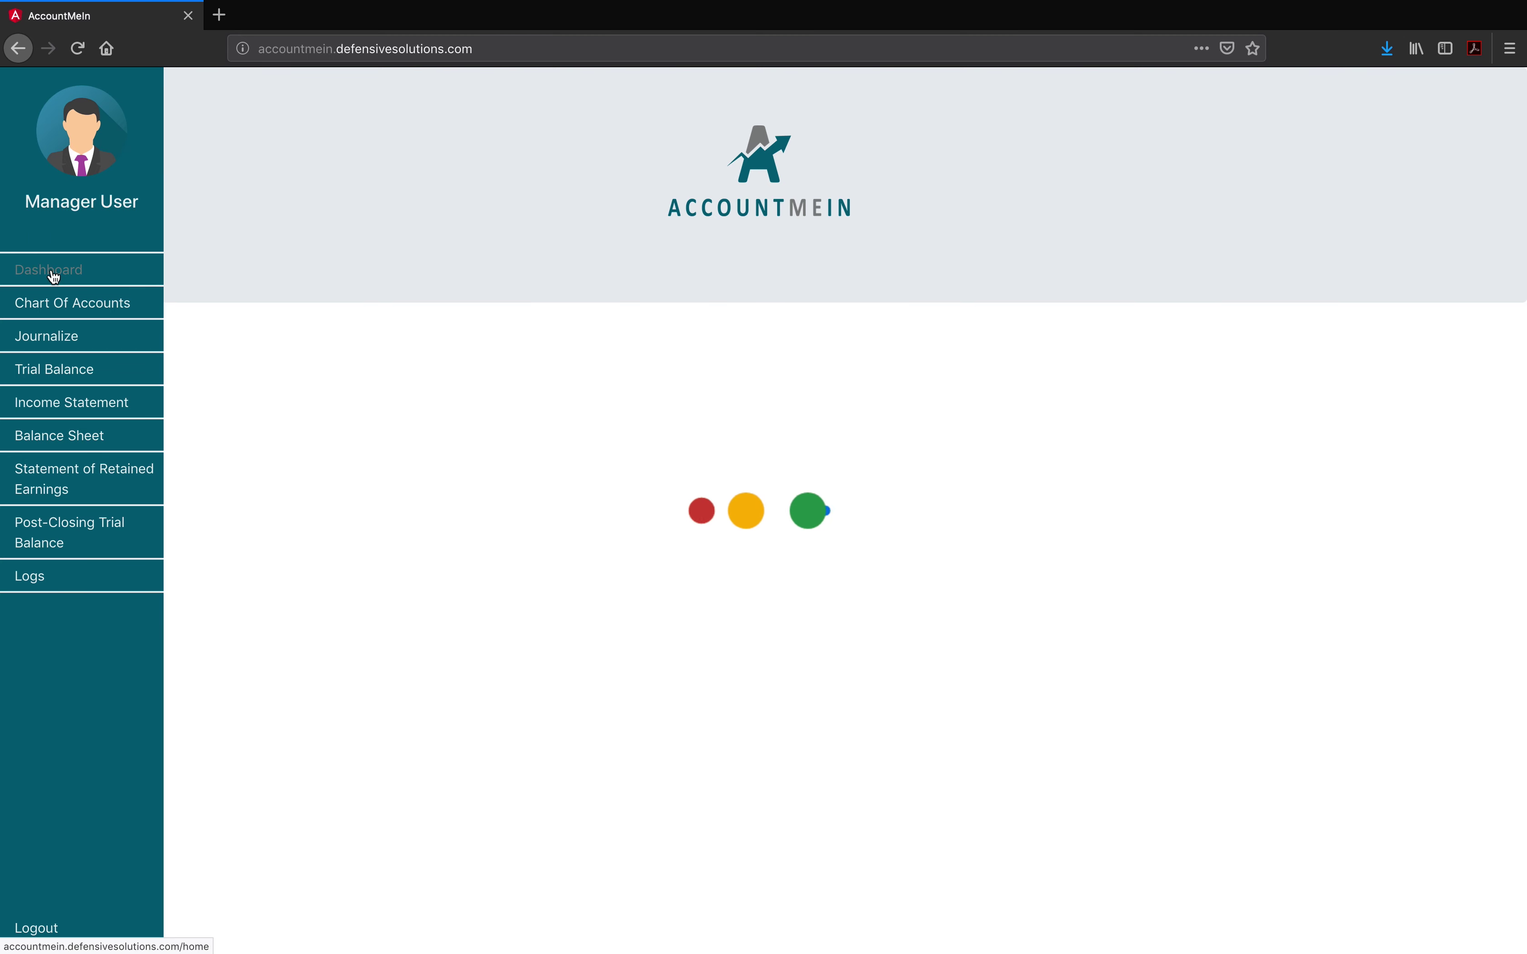